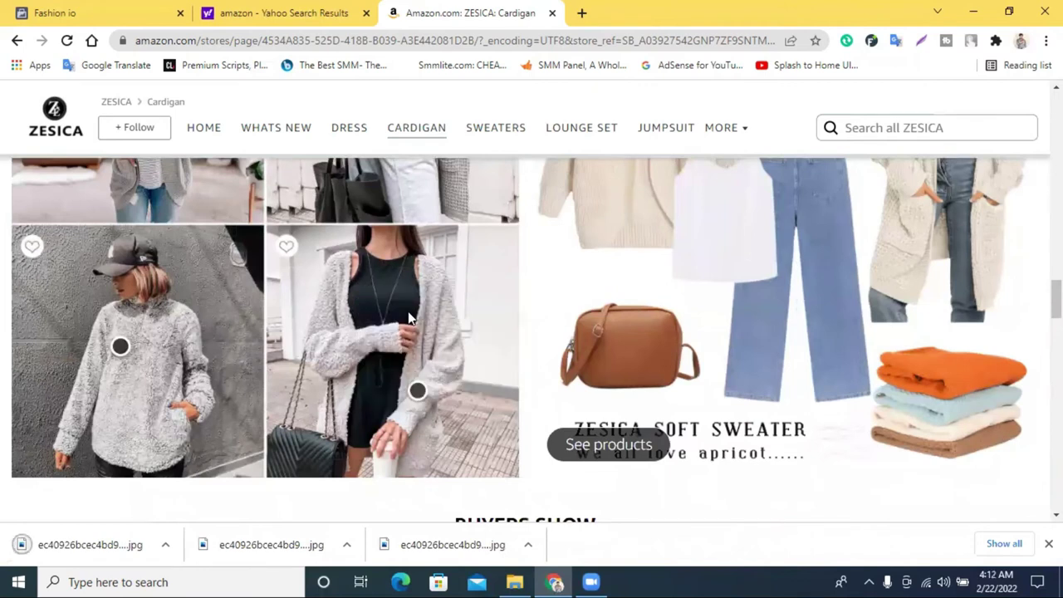
Step: Open the product page of the grey ZESICA Women's Long Sleeve Open Front cardigan shown in the store's cardigan photos
{"action": "left_click", "coordinate": [400, 347]}
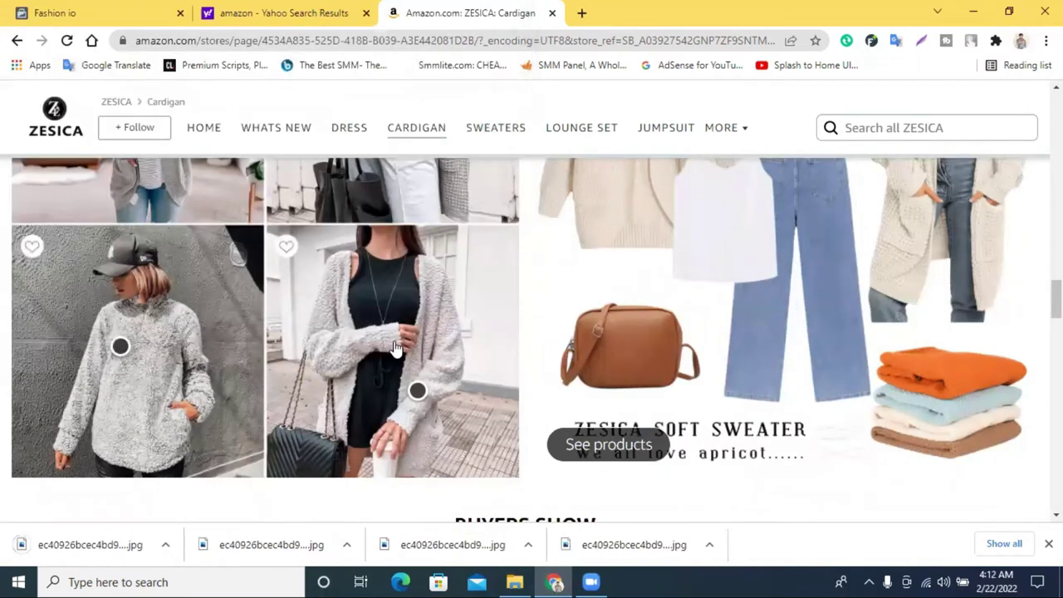
{"action": "scroll", "coordinate": [711, 318], "scroll_direction": "down", "scroll_amount": 2}
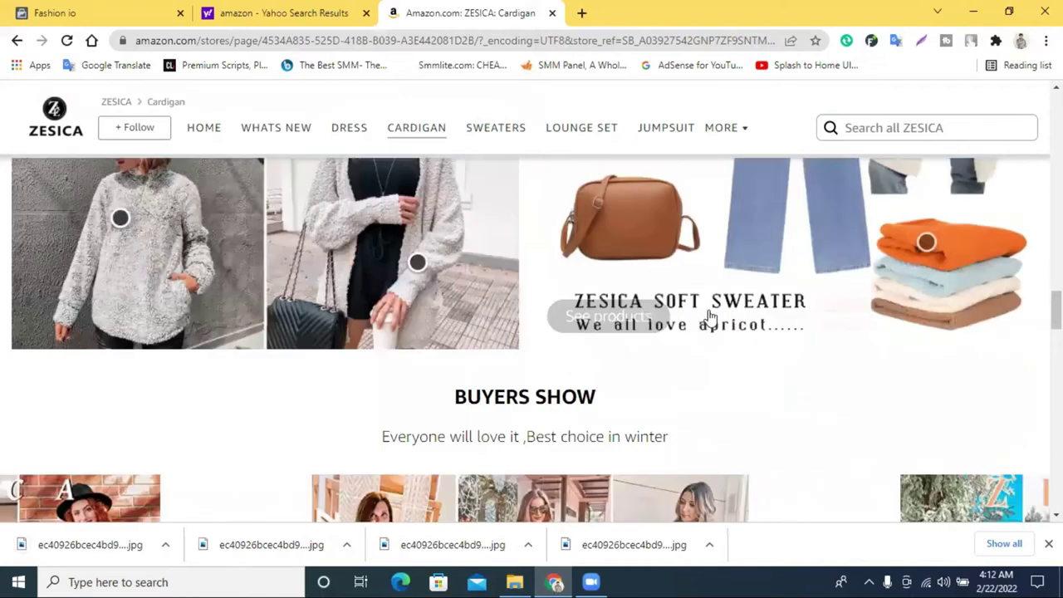
{"action": "scroll", "coordinate": [594, 287], "scroll_direction": "down", "scroll_amount": 1}
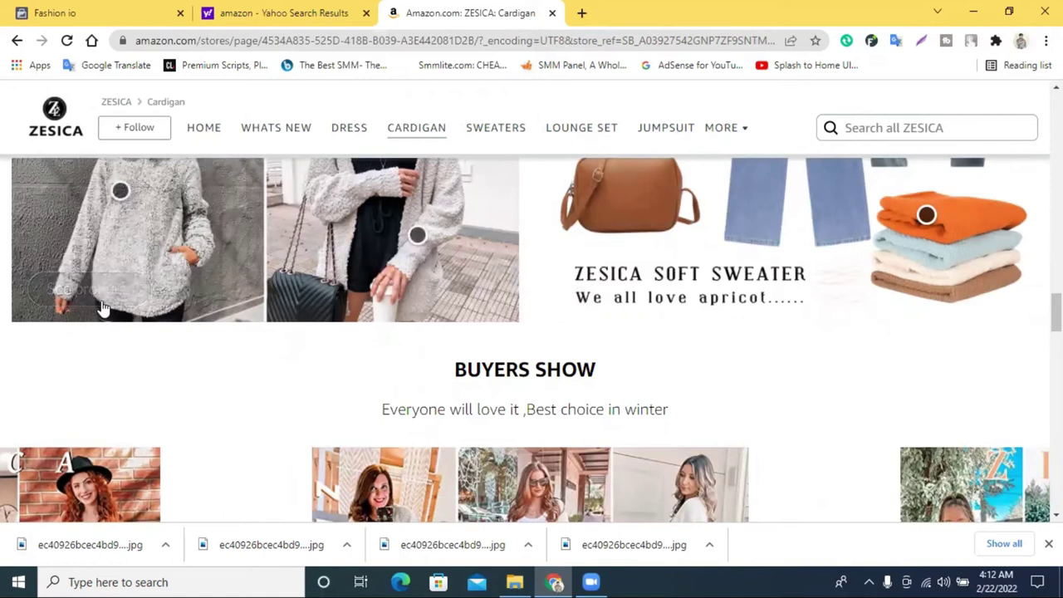
{"action": "scroll", "coordinate": [145, 345], "scroll_direction": "up", "scroll_amount": 3}
{"action": "mouse_move", "coordinate": [163, 240]}
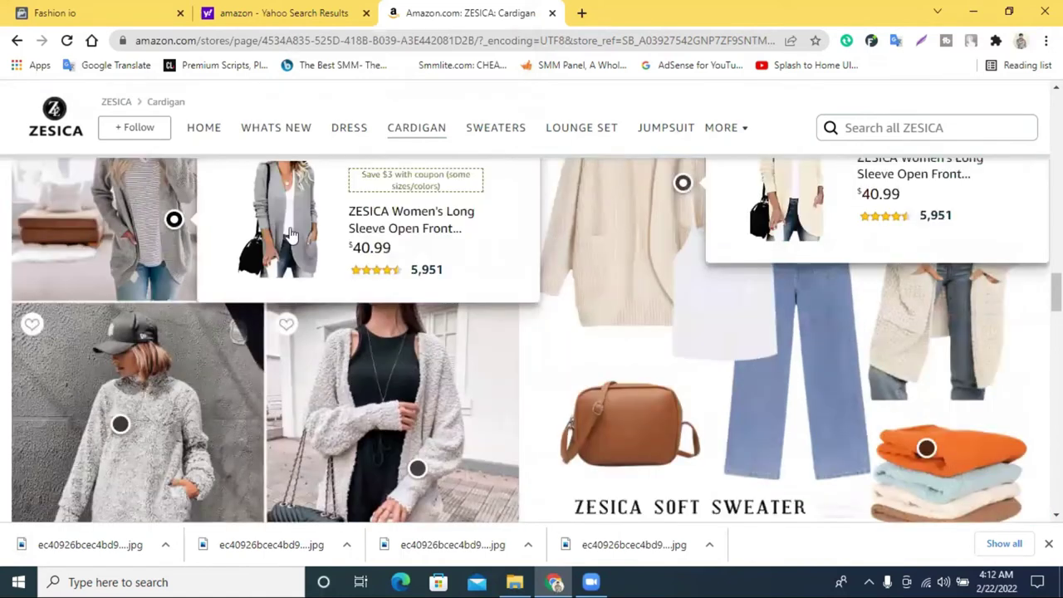
{"action": "left_click", "coordinate": [395, 227]}
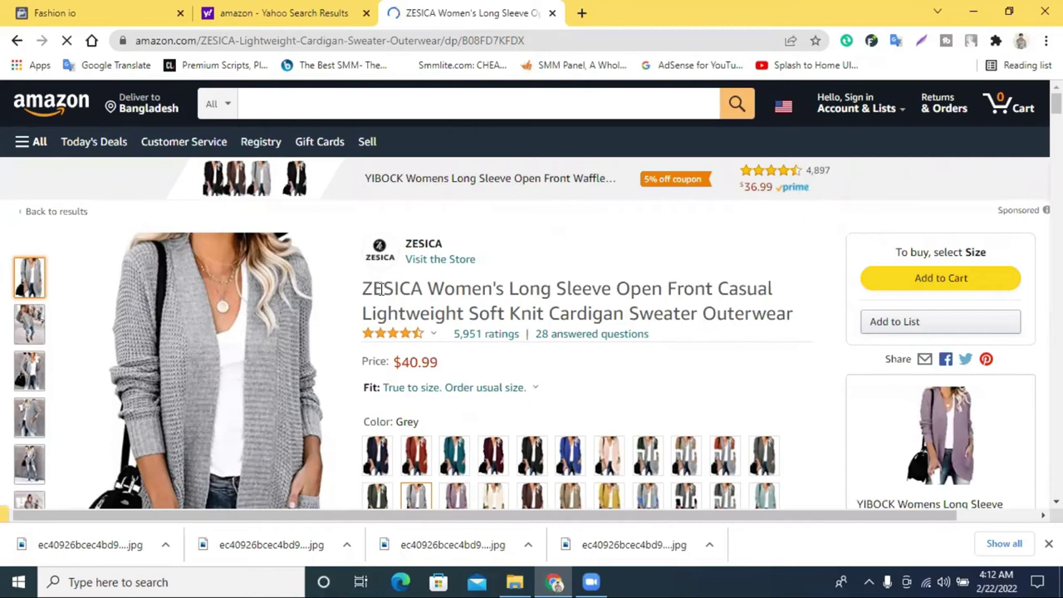
Step: Examine the cardigan's product title, price, colour options, size and feature details on its Amazon page
{"action": "left_click_drag", "start_coordinate": [363, 288], "coordinate": [675, 288]}
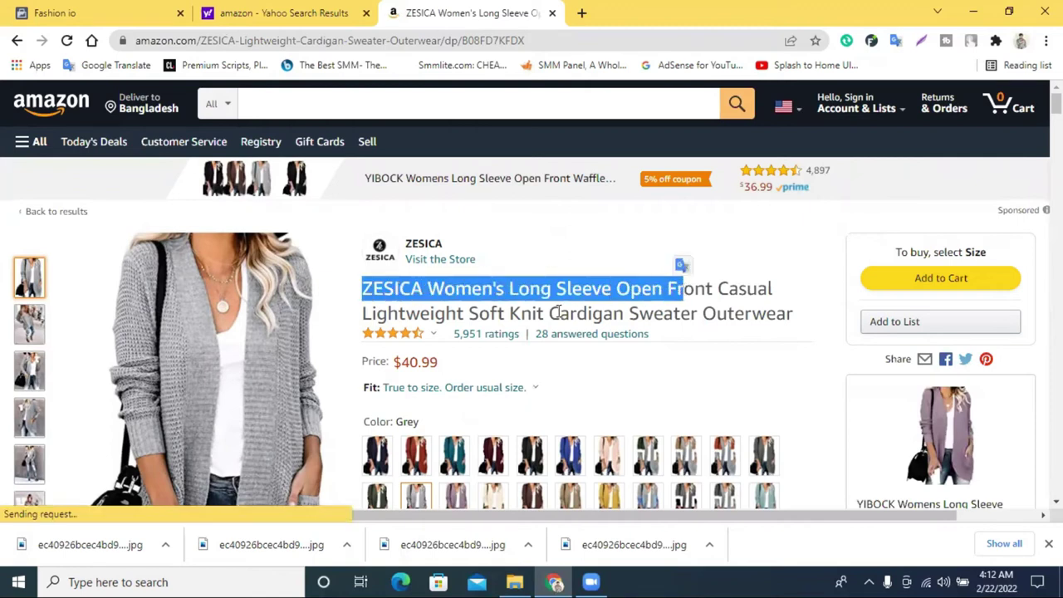
{"action": "left_click", "coordinate": [468, 303]}
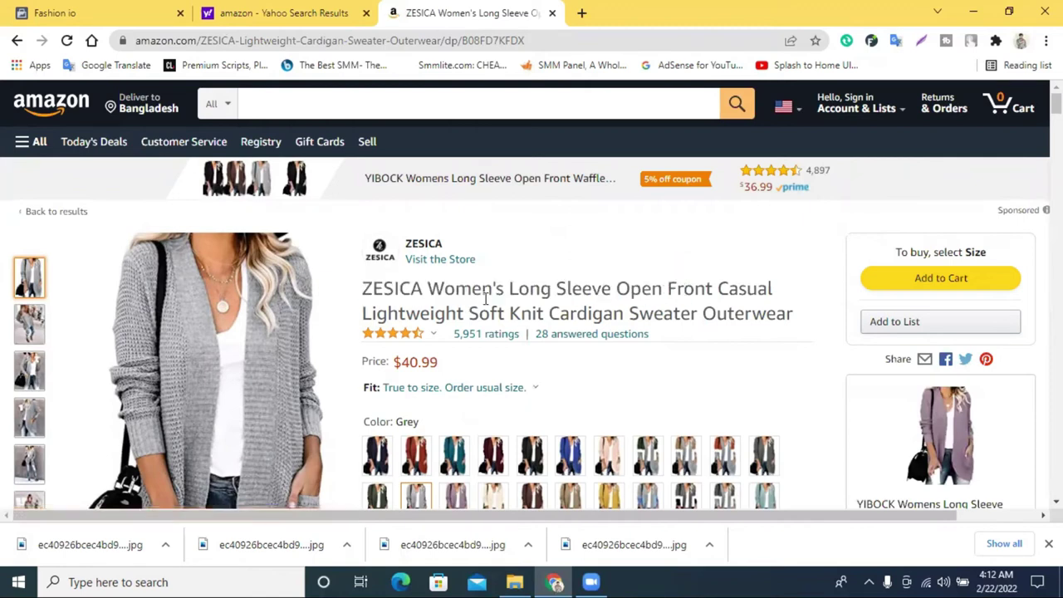
{"action": "double_click", "coordinate": [429, 290]}
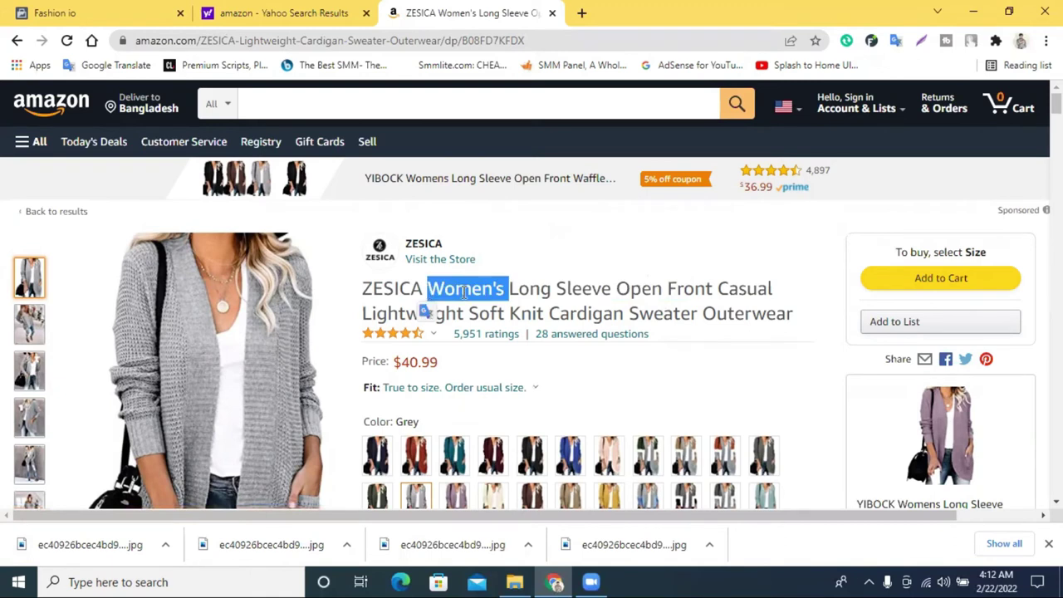
{"action": "left_click", "coordinate": [420, 292]}
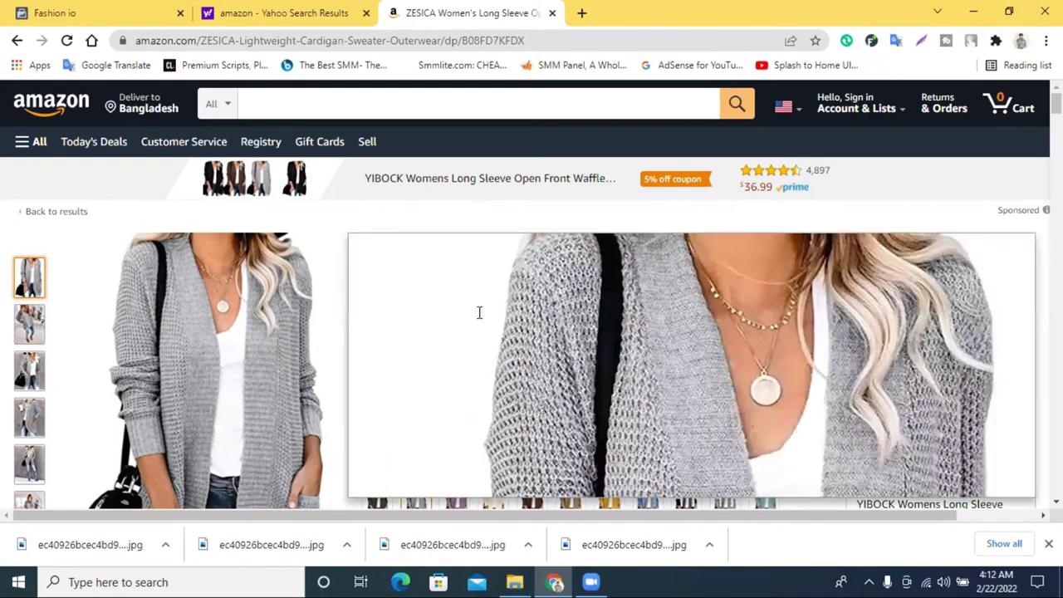
{"action": "scroll", "coordinate": [546, 373], "scroll_direction": "down", "scroll_amount": 1}
{"action": "scroll", "coordinate": [764, 439], "scroll_direction": "down", "scroll_amount": 2}
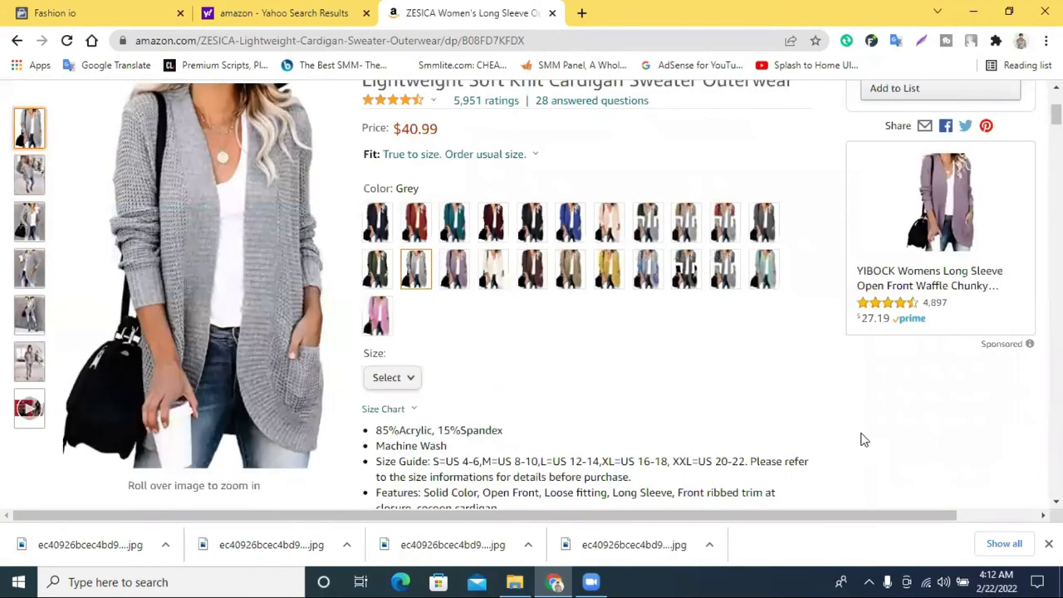
{"action": "scroll", "coordinate": [827, 420], "scroll_direction": "up", "scroll_amount": 1}
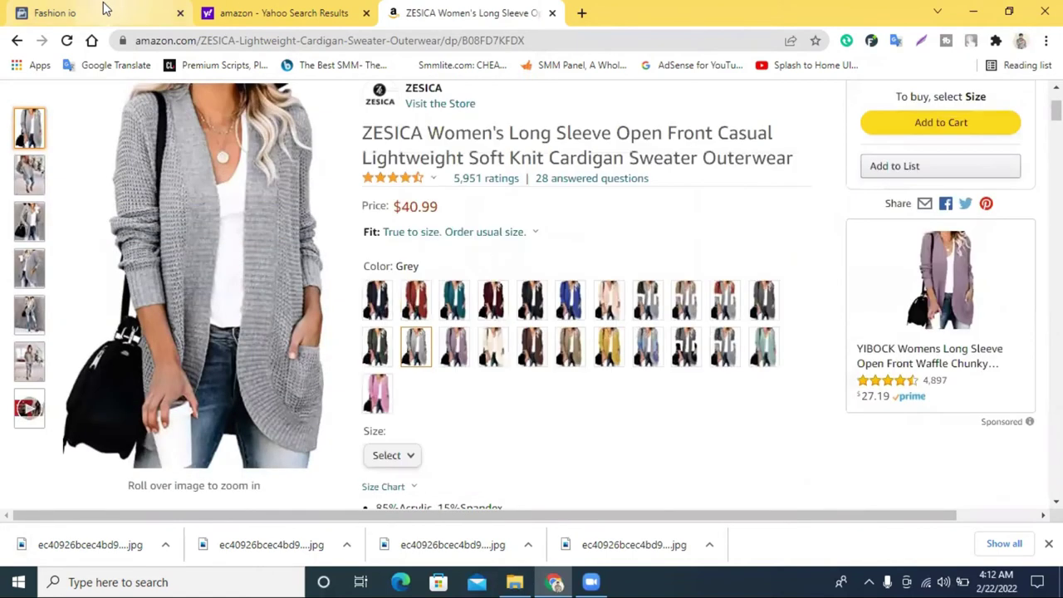
Step: Switch to Commerce Manager for the Fashion io shop and start adding items with the Manual option
{"action": "left_click", "coordinate": [107, 10]}
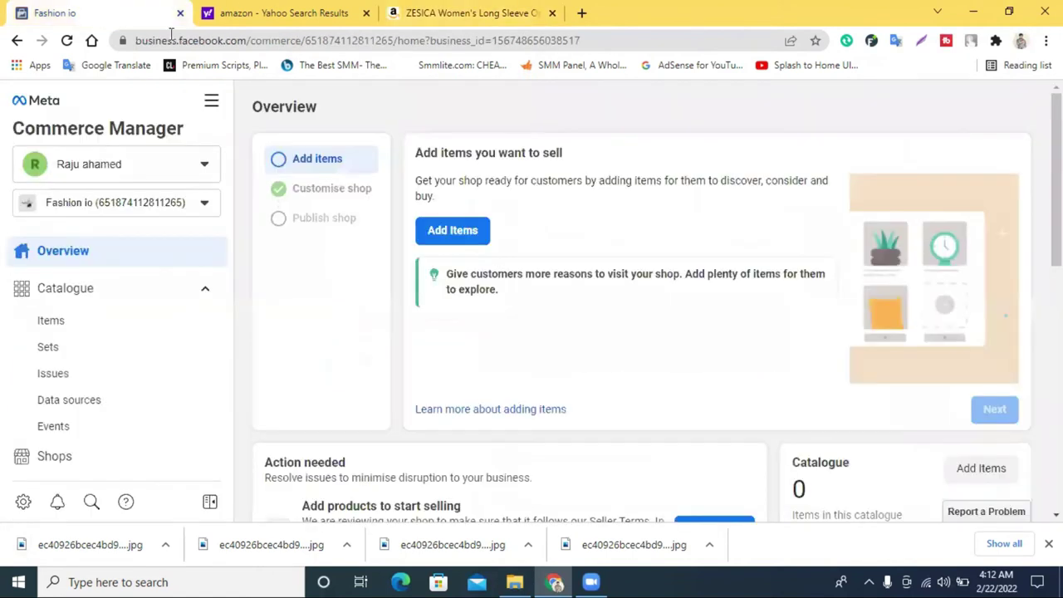
{"action": "left_click", "coordinate": [452, 232]}
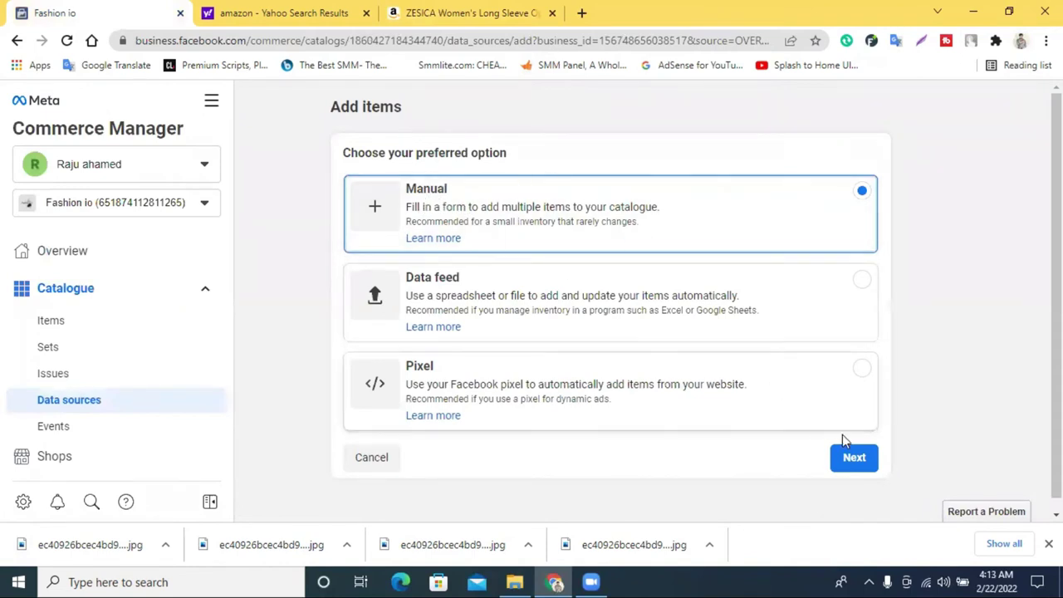
{"action": "left_click", "coordinate": [852, 465]}
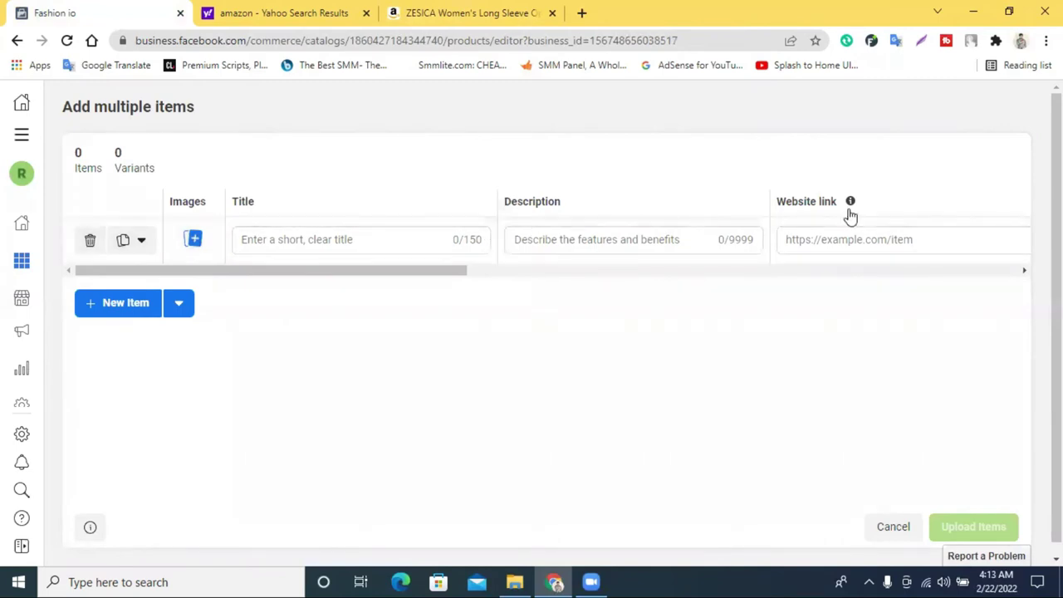
Step: Try adding two variants to the blank item, and delete both variant rows
{"action": "left_click", "coordinate": [137, 240]}
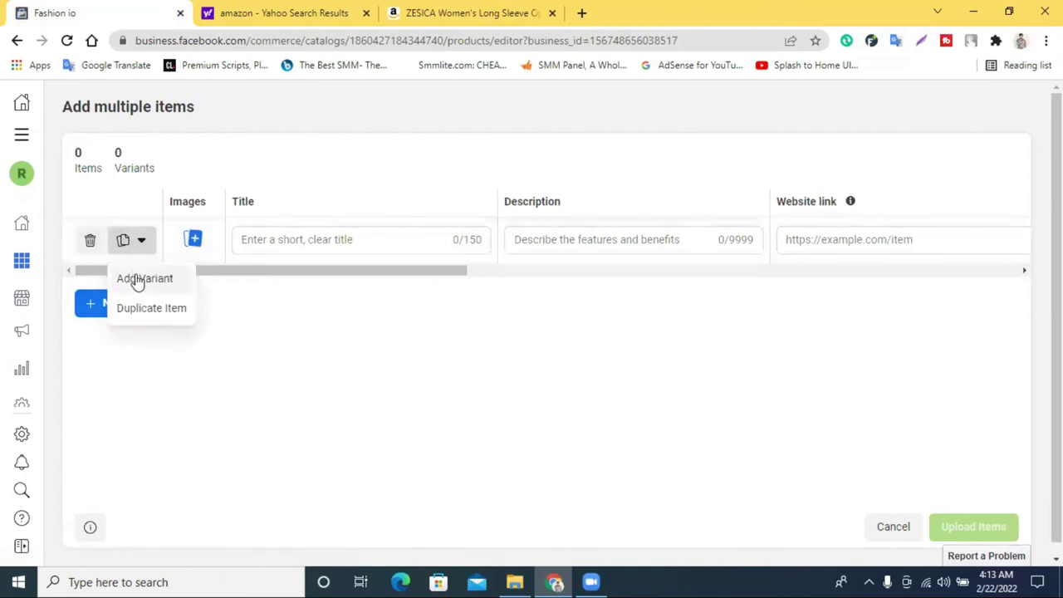
{"action": "left_click", "coordinate": [140, 278]}
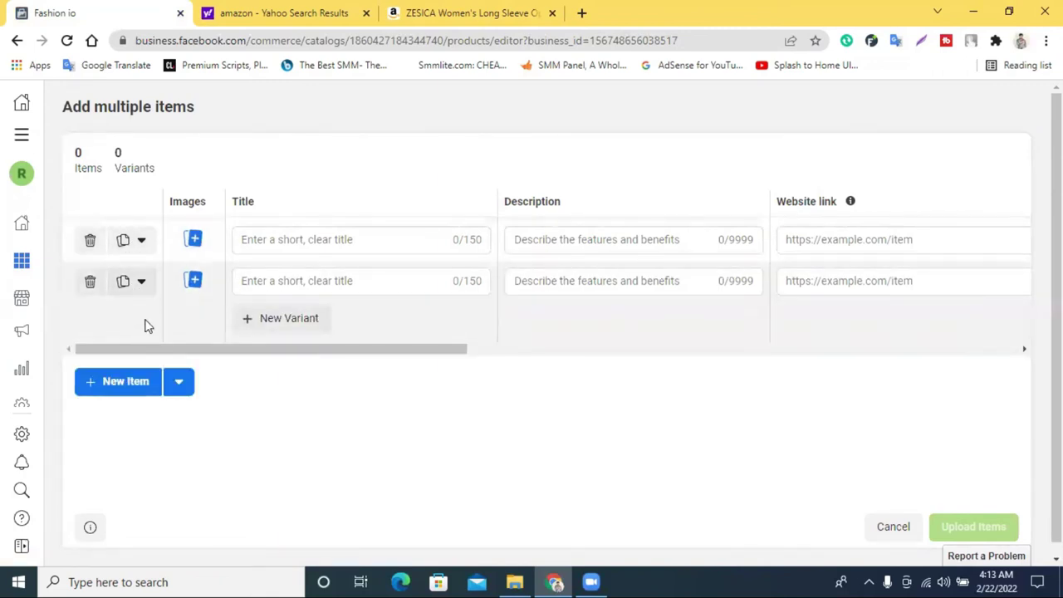
{"action": "left_click", "coordinate": [141, 242]}
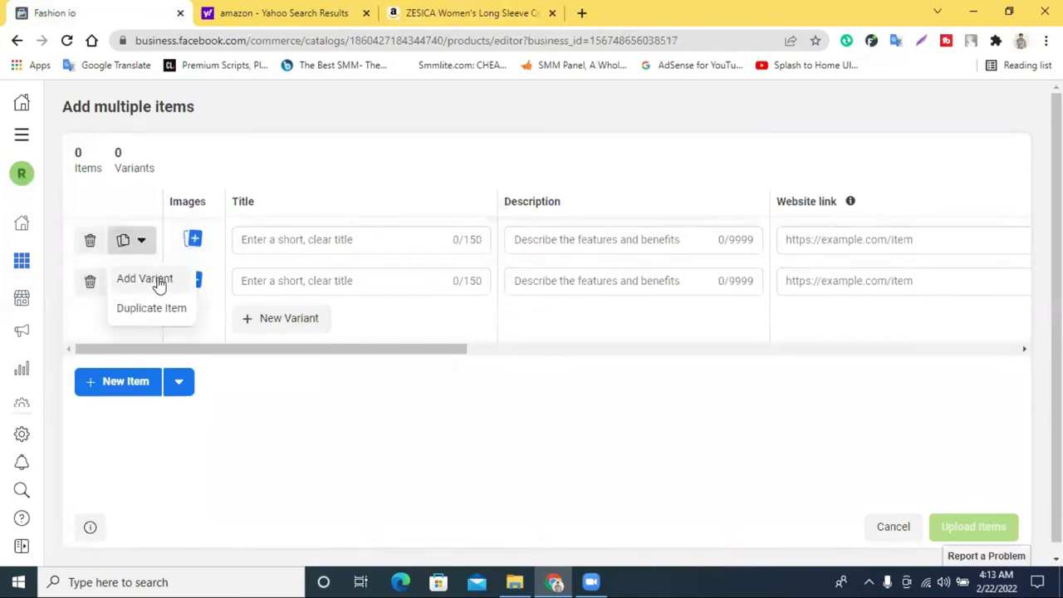
{"action": "left_click", "coordinate": [158, 286]}
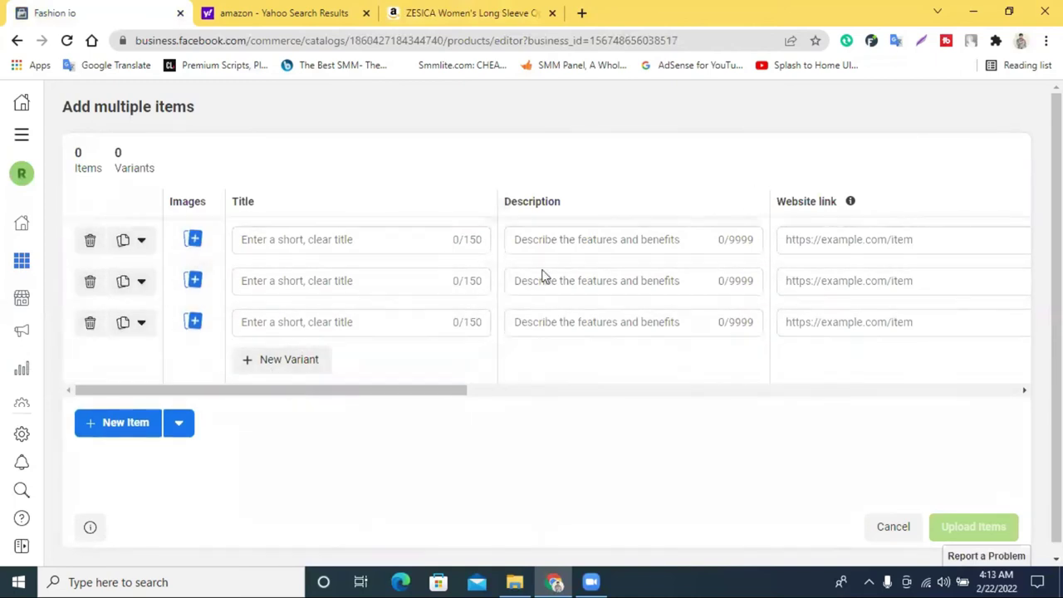
{"action": "left_click", "coordinate": [88, 322]}
{"action": "left_click", "coordinate": [90, 281]}
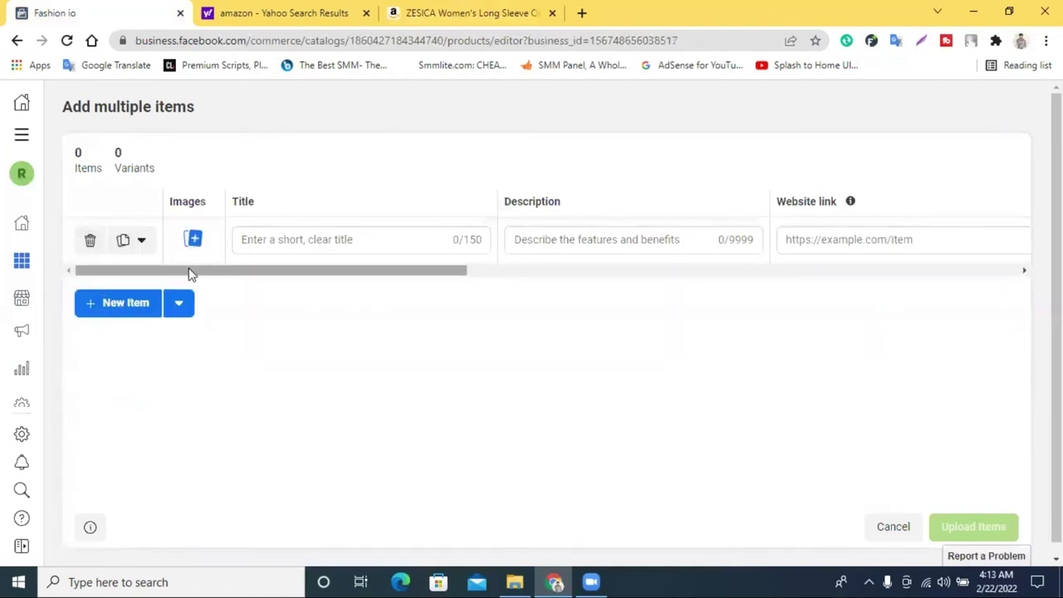
Step: Upload the downloaded four-photo cardigan collage JPG from Downloads as the item's main image and save it
{"action": "left_click", "coordinate": [192, 240]}
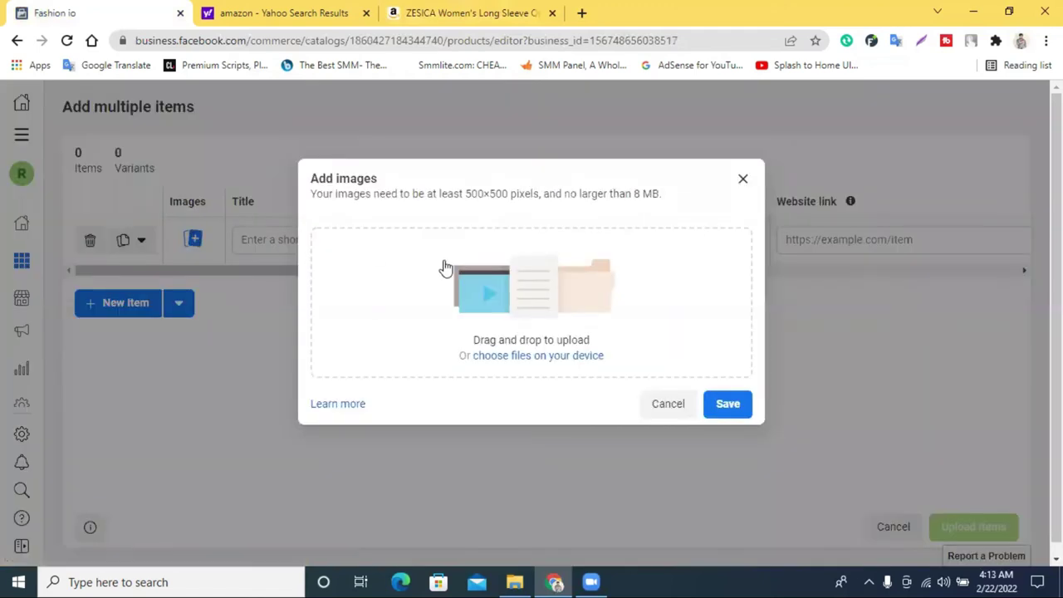
{"action": "left_click", "coordinate": [743, 180]}
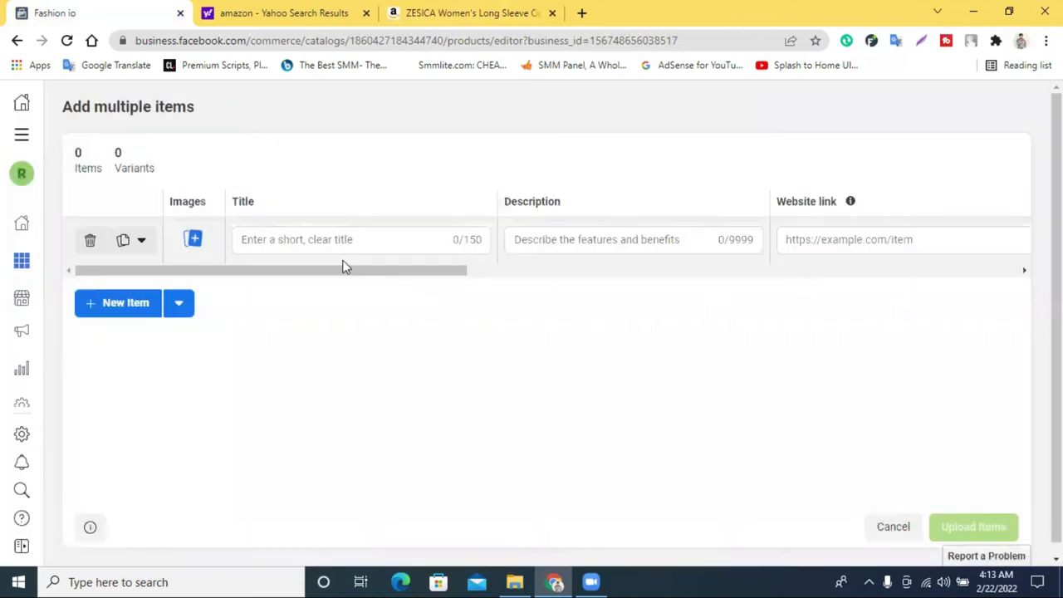
{"action": "left_click", "coordinate": [192, 245]}
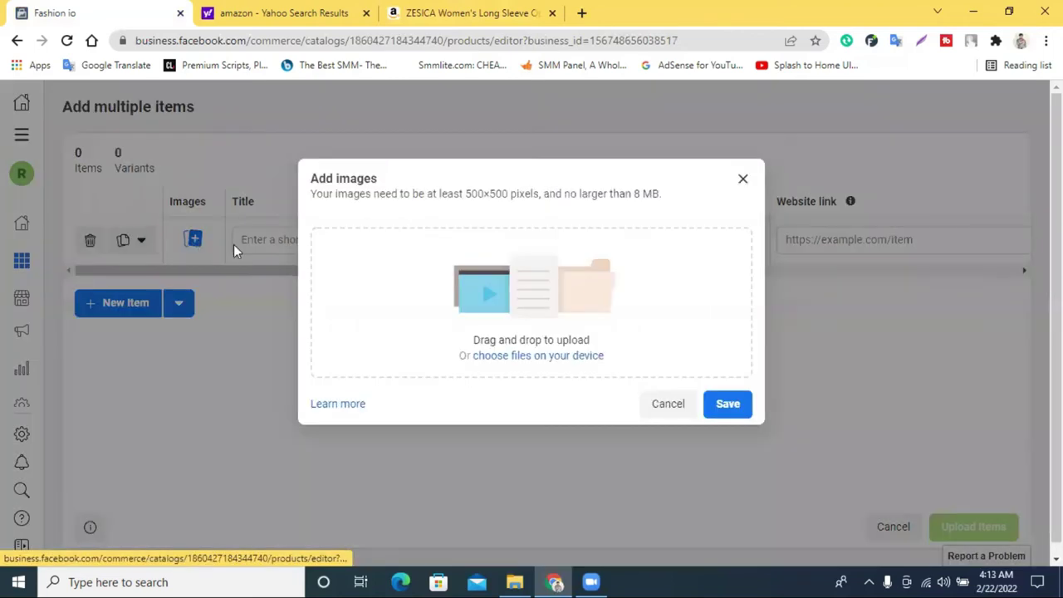
{"action": "left_click", "coordinate": [520, 356]}
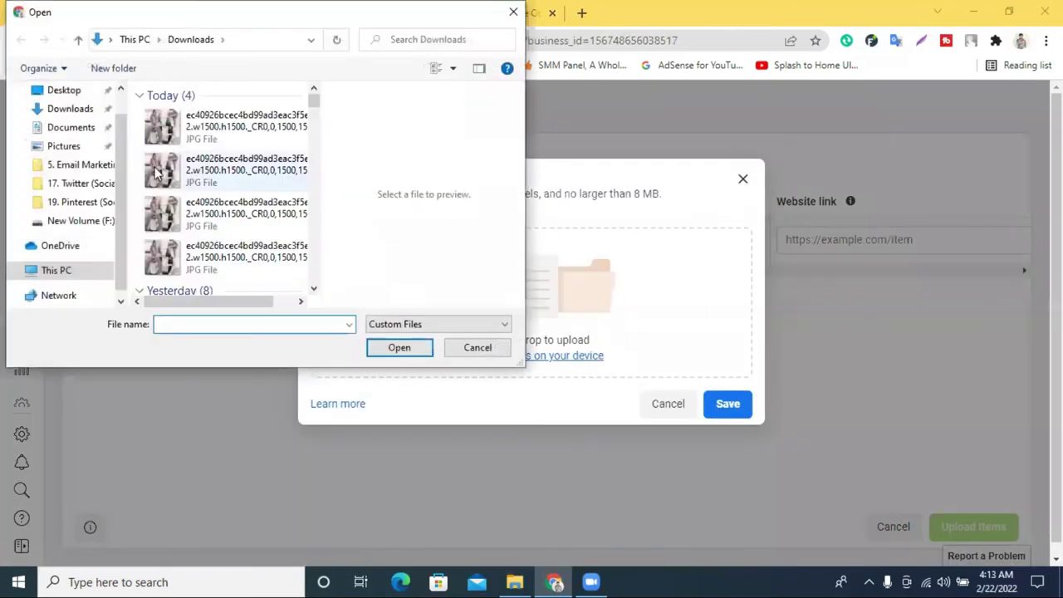
{"action": "left_click", "coordinate": [178, 139]}
{"action": "scroll", "coordinate": [183, 153], "scroll_direction": "down", "scroll_amount": 3}
{"action": "scroll", "coordinate": [189, 156], "scroll_direction": "up", "scroll_amount": 3}
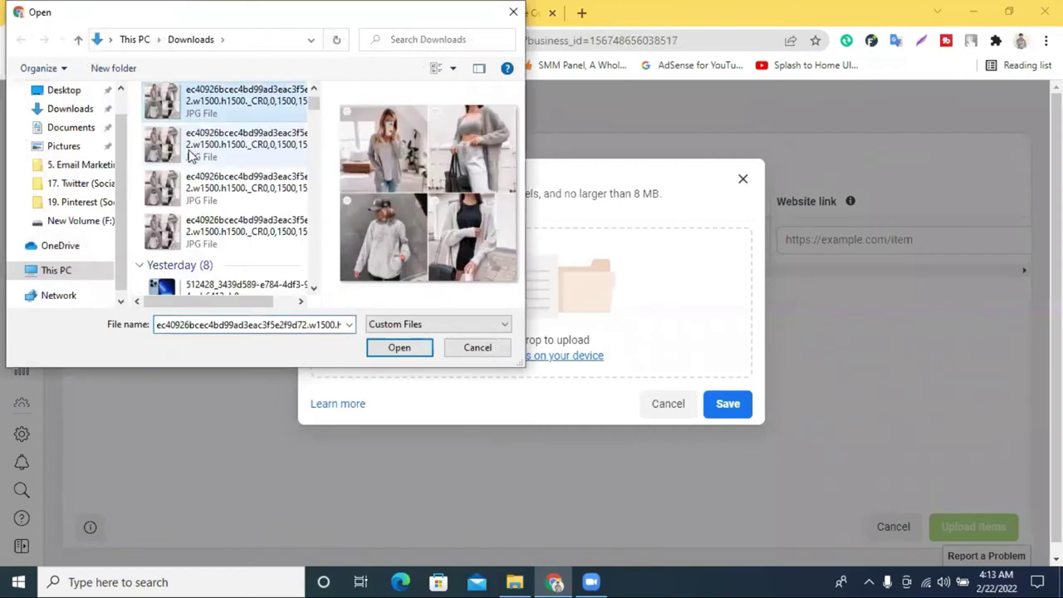
{"action": "left_click", "coordinate": [228, 236]}
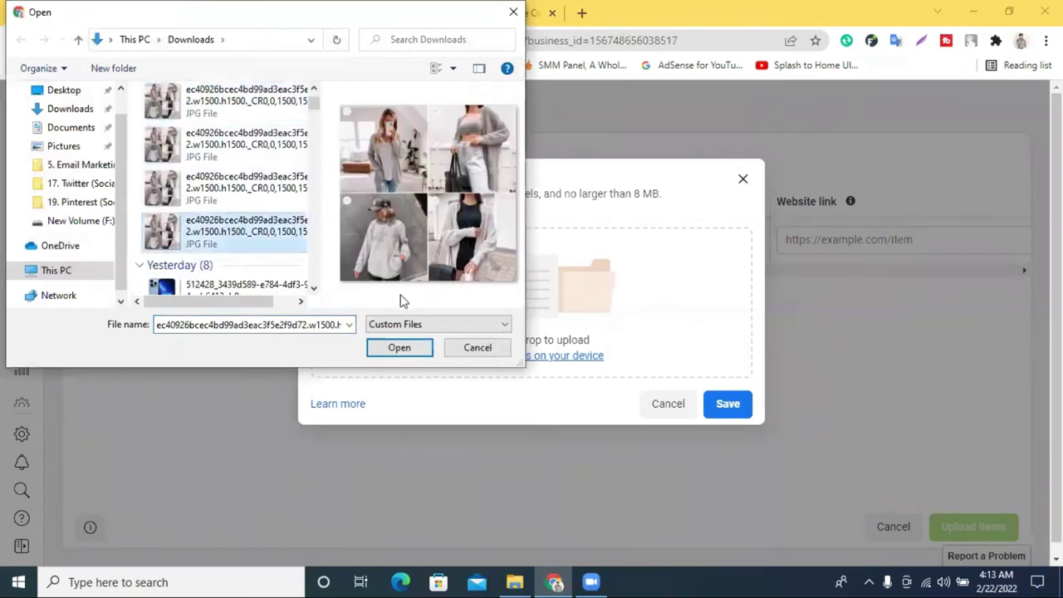
{"action": "left_click", "coordinate": [399, 347]}
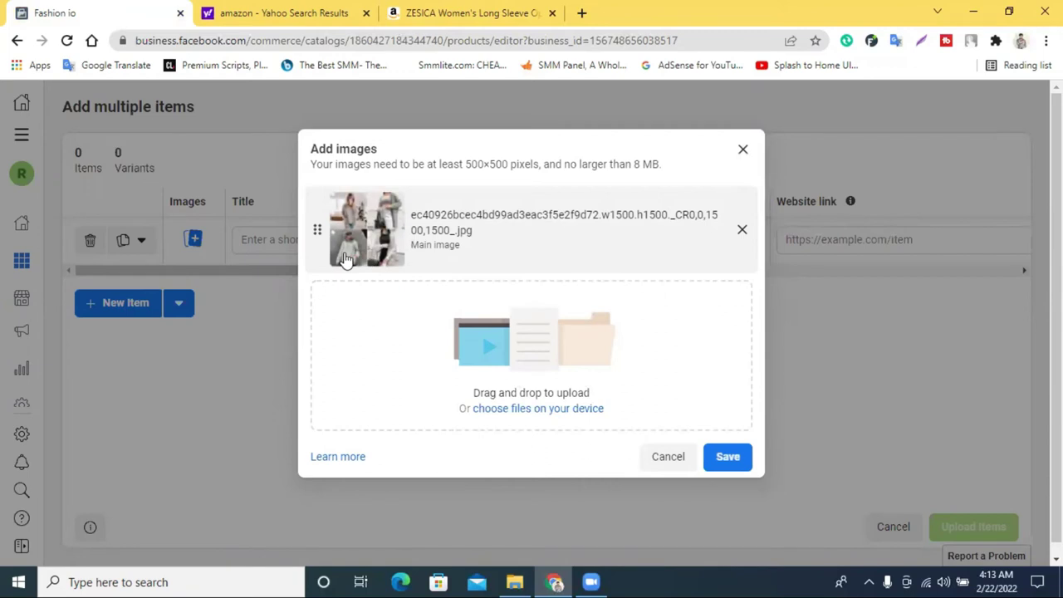
{"action": "left_click", "coordinate": [727, 458]}
Step: Copy the full product title from the Amazon cardigan page and paste it as the item's title in Commerce Manager
{"action": "left_click", "coordinate": [289, 240]}
{"action": "left_click", "coordinate": [419, 9]}
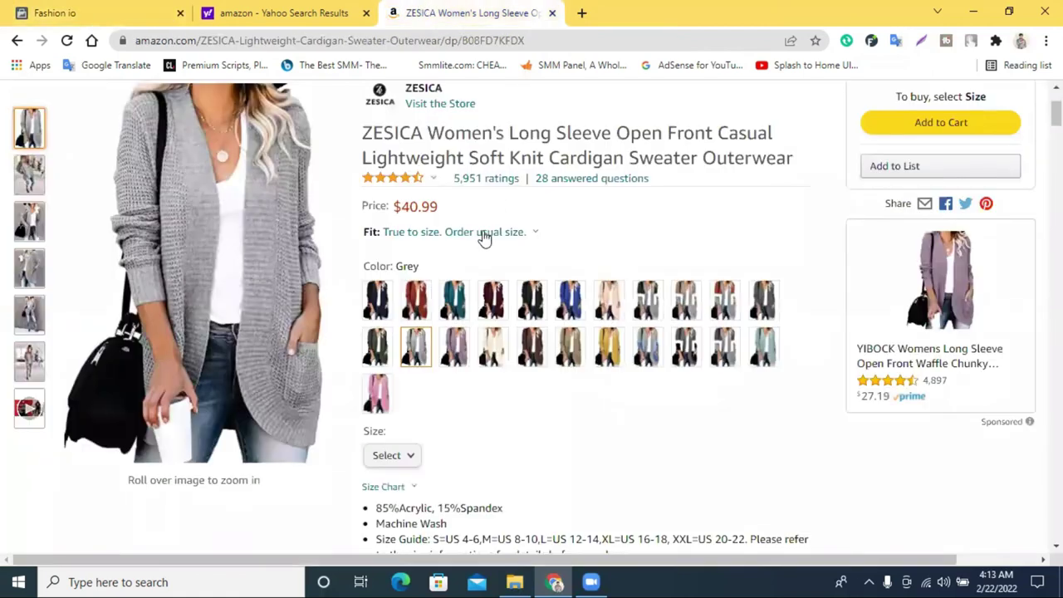
{"action": "triple_click", "coordinate": [563, 152]}
{"action": "right_click", "coordinate": [581, 152]}
{"action": "left_click", "coordinate": [595, 161]}
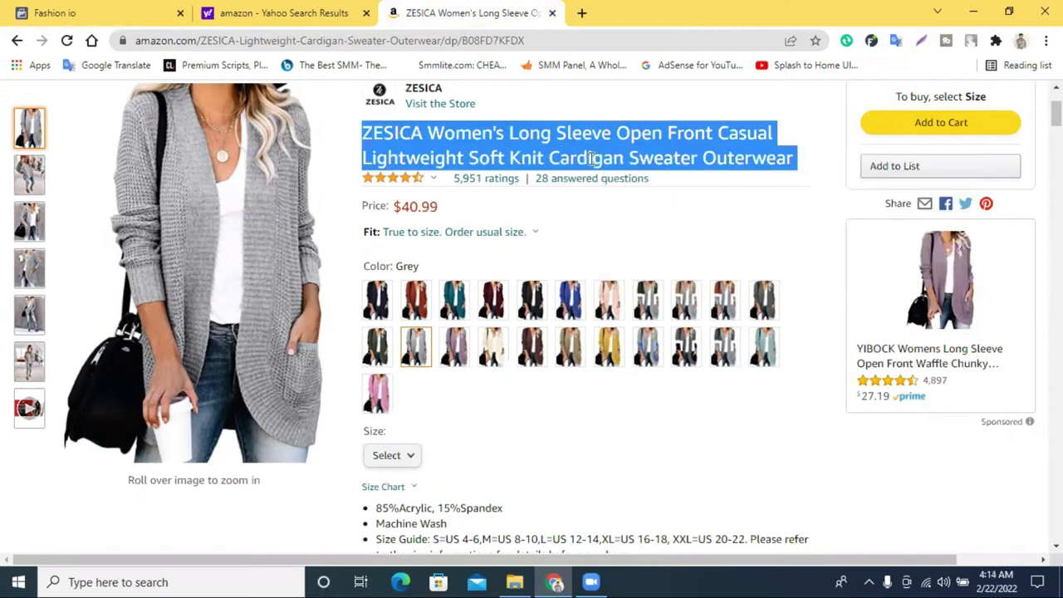
{"action": "left_click", "coordinate": [255, 10]}
{"action": "left_click", "coordinate": [75, 12]}
{"action": "right_click", "coordinate": [280, 238]}
{"action": "left_click", "coordinate": [342, 356]}
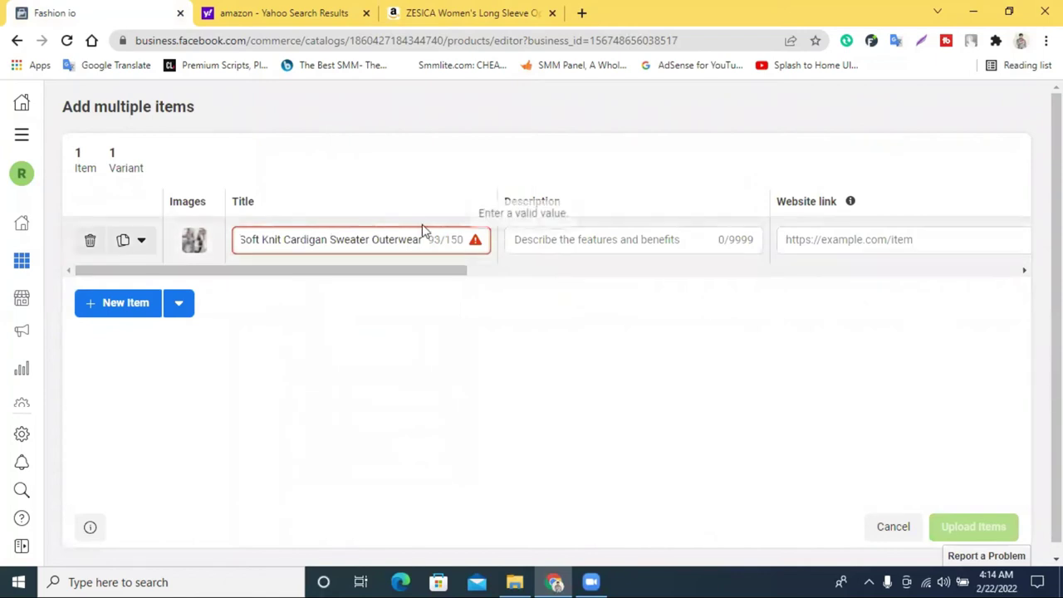
Step: Close the Yahoo search results for amazon and return to the Amazon cardigan page
{"action": "left_click", "coordinate": [308, 12]}
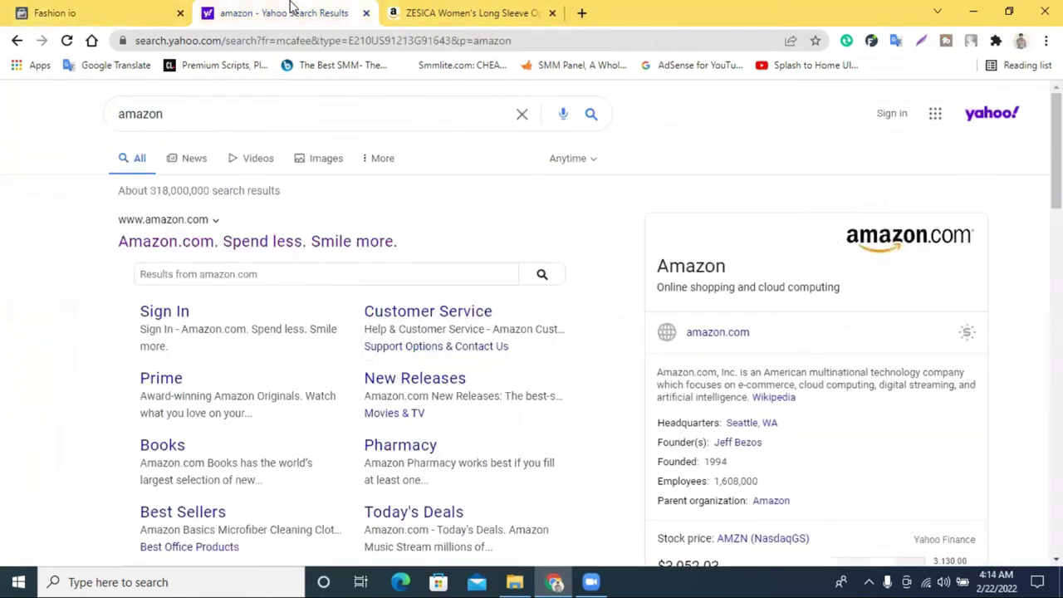
{"action": "left_click", "coordinate": [390, 9]}
{"action": "left_click", "coordinate": [365, 13]}
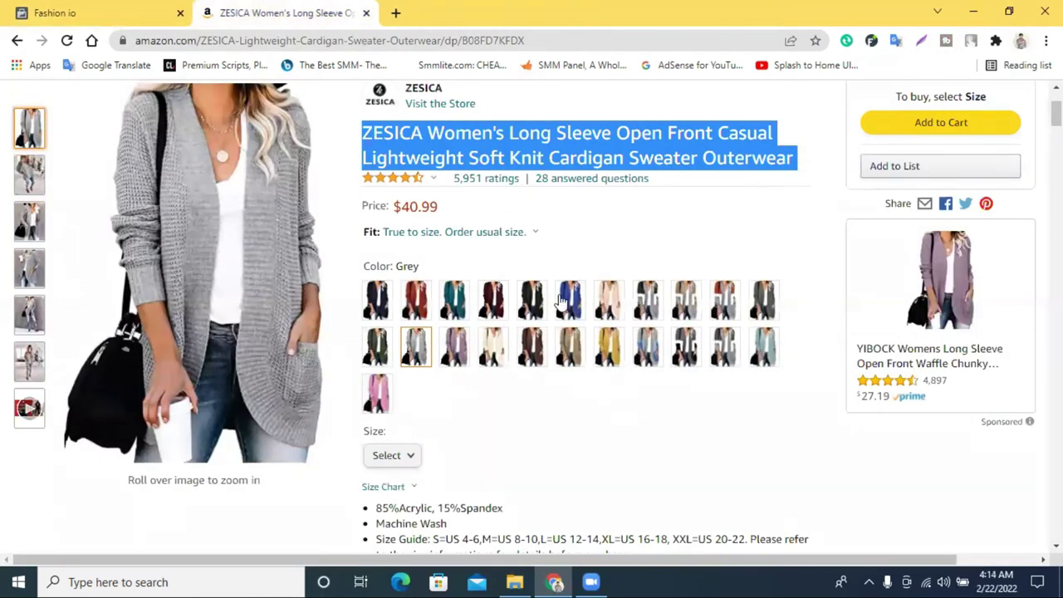
Step: Copy the bulleted product details starting with "85%Acrylic, 15%Spandex" from the Amazon page and paste them as the item's description
{"action": "scroll", "coordinate": [561, 302], "scroll_direction": "down", "scroll_amount": 4}
{"action": "left_click_drag", "start_coordinate": [636, 352], "coordinate": [365, 203]}
{"action": "right_click", "coordinate": [399, 199]}
{"action": "right_click", "coordinate": [406, 202]}
{"action": "left_click", "coordinate": [452, 218]}
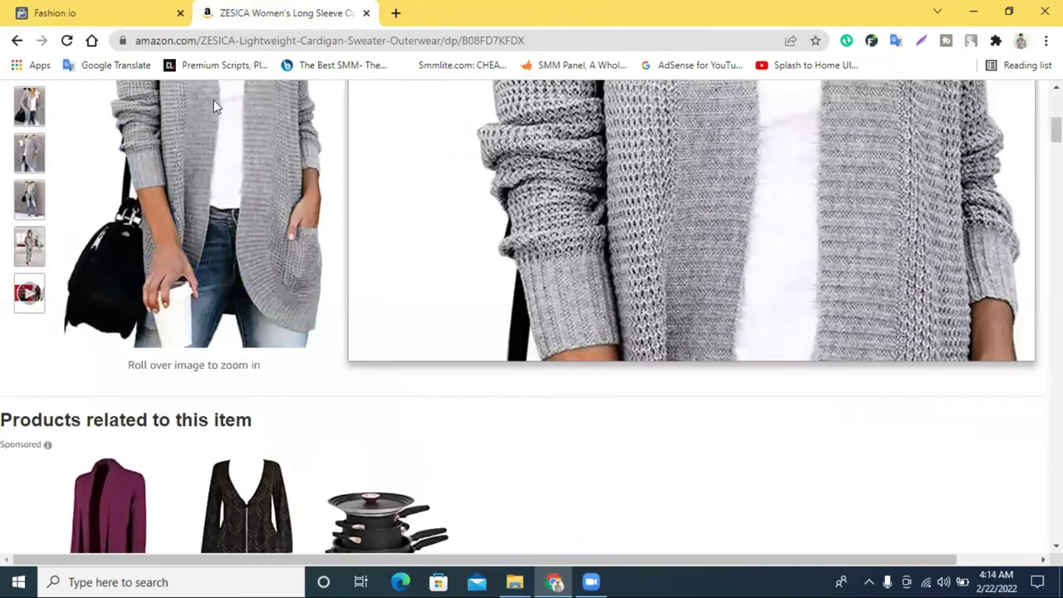
{"action": "key", "text": "ctrl+shift+Tab"}
{"action": "right_click", "coordinate": [555, 270]}
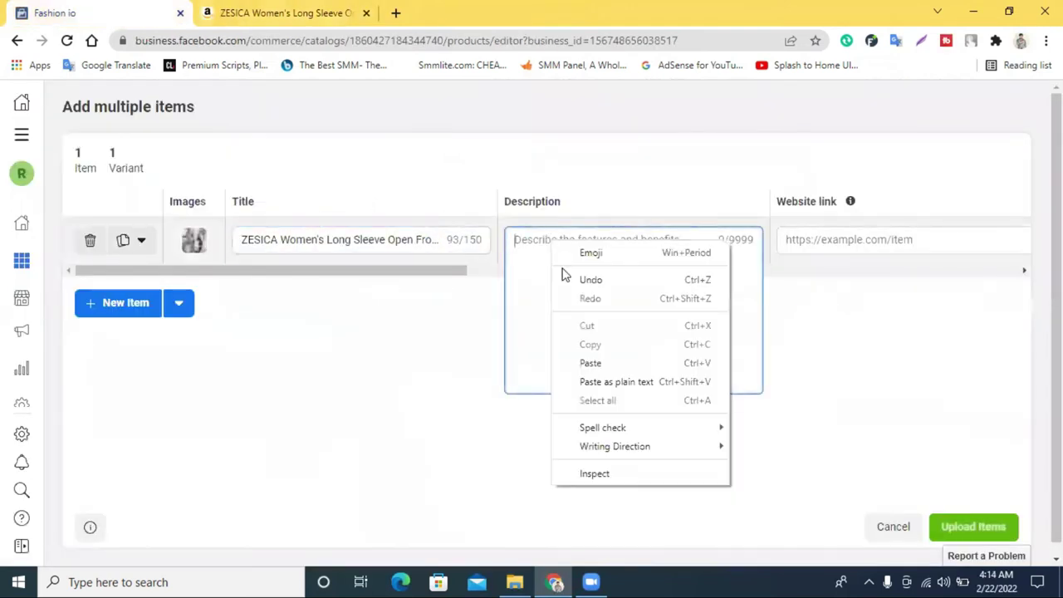
{"action": "left_click", "coordinate": [586, 363]}
{"action": "left_click", "coordinate": [411, 386]}
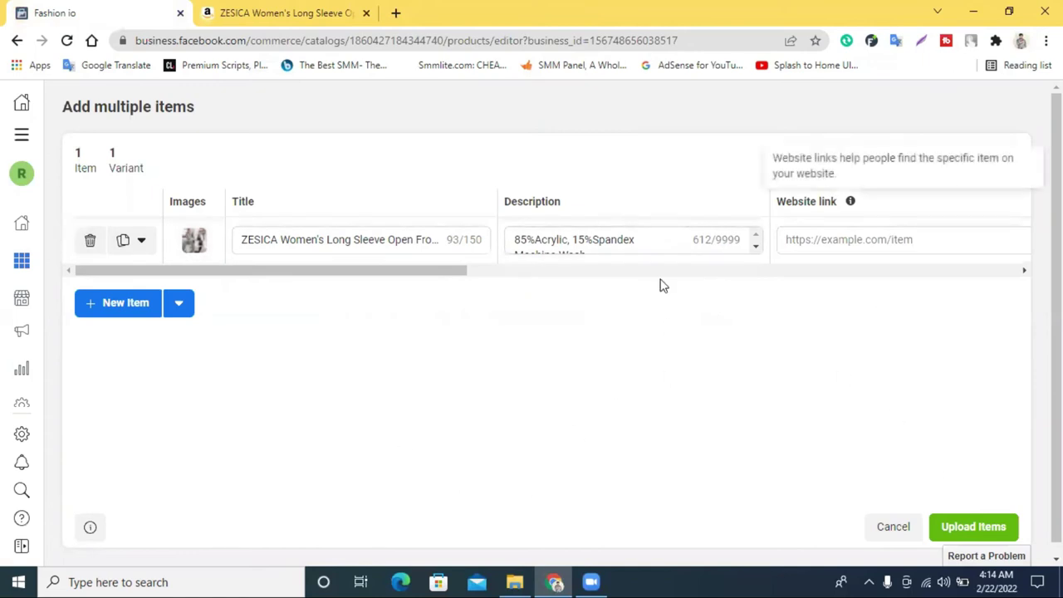
Step: Copy the Amazon cardigan page's full web address and paste it as the item's website link in Commerce Manager
{"action": "left_click", "coordinate": [863, 249]}
{"action": "left_click", "coordinate": [332, 10]}
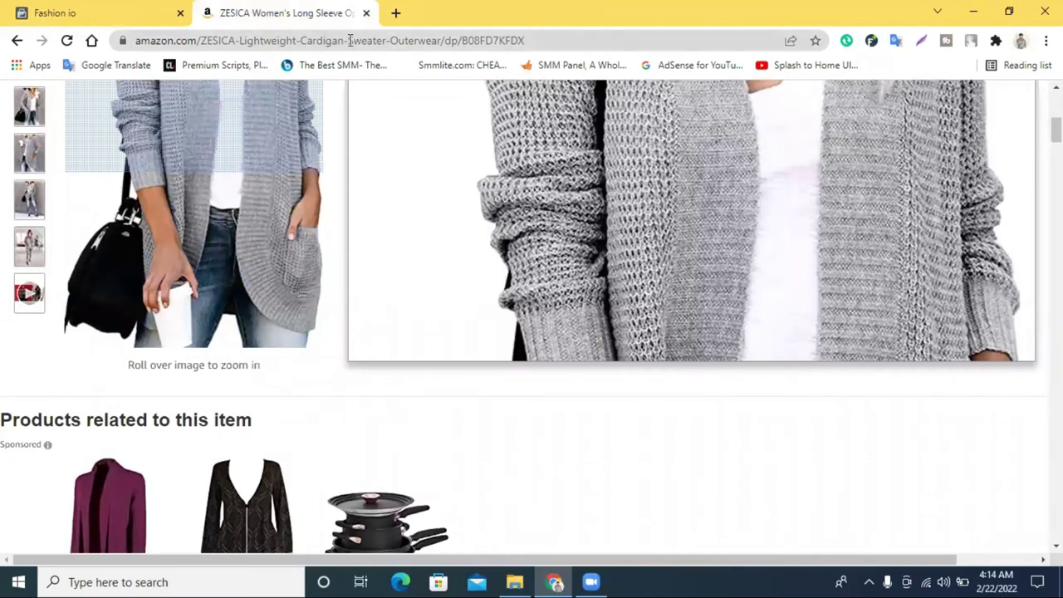
{"action": "triple_click", "coordinate": [456, 42]}
{"action": "right_click", "coordinate": [457, 45]}
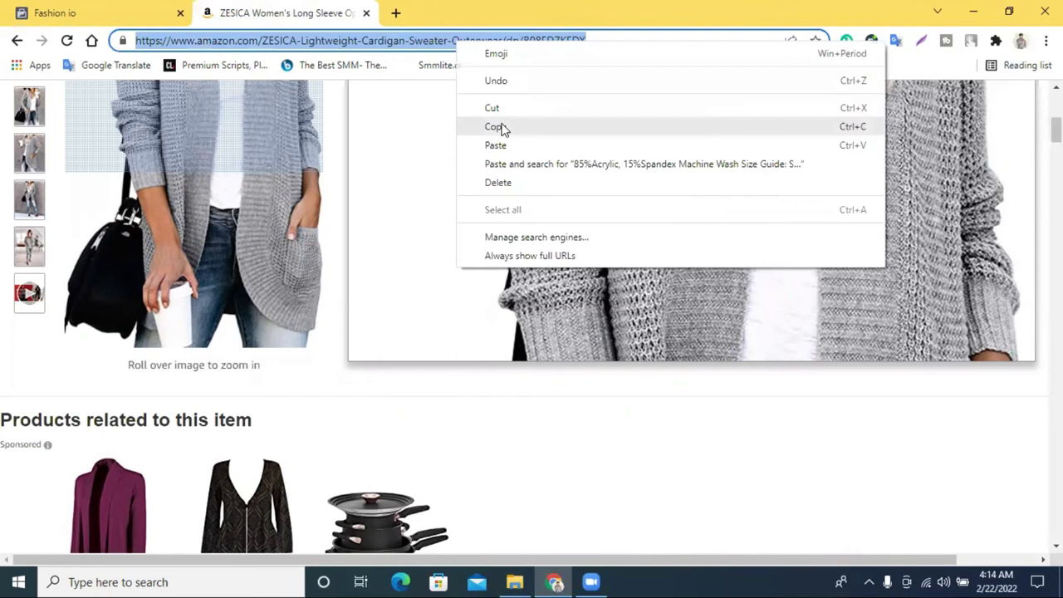
{"action": "left_click", "coordinate": [498, 127]}
{"action": "left_click", "coordinate": [106, 10]}
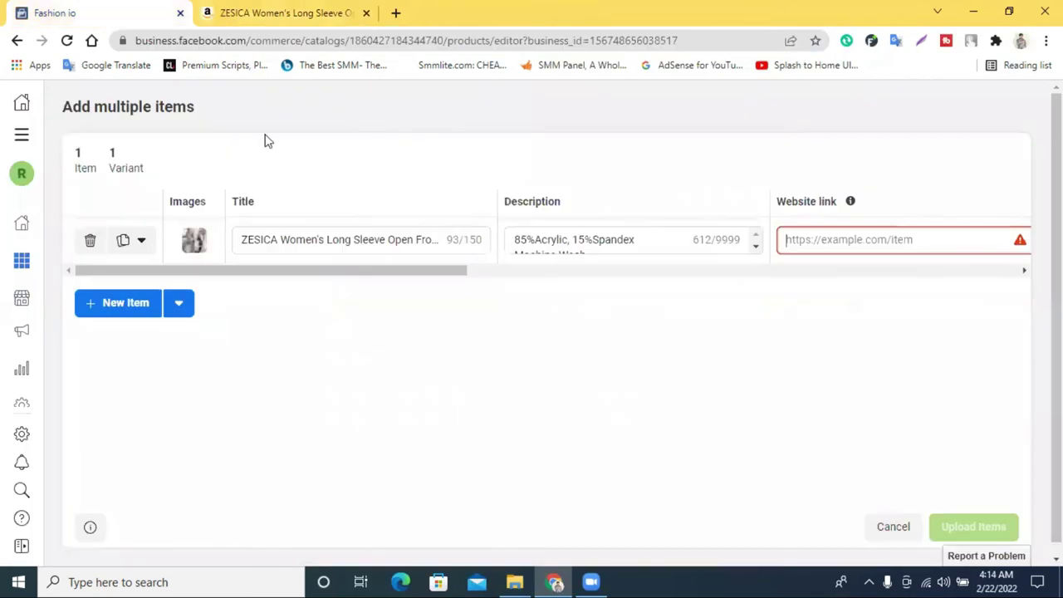
{"action": "right_click", "coordinate": [826, 243]}
{"action": "left_click", "coordinate": [867, 370]}
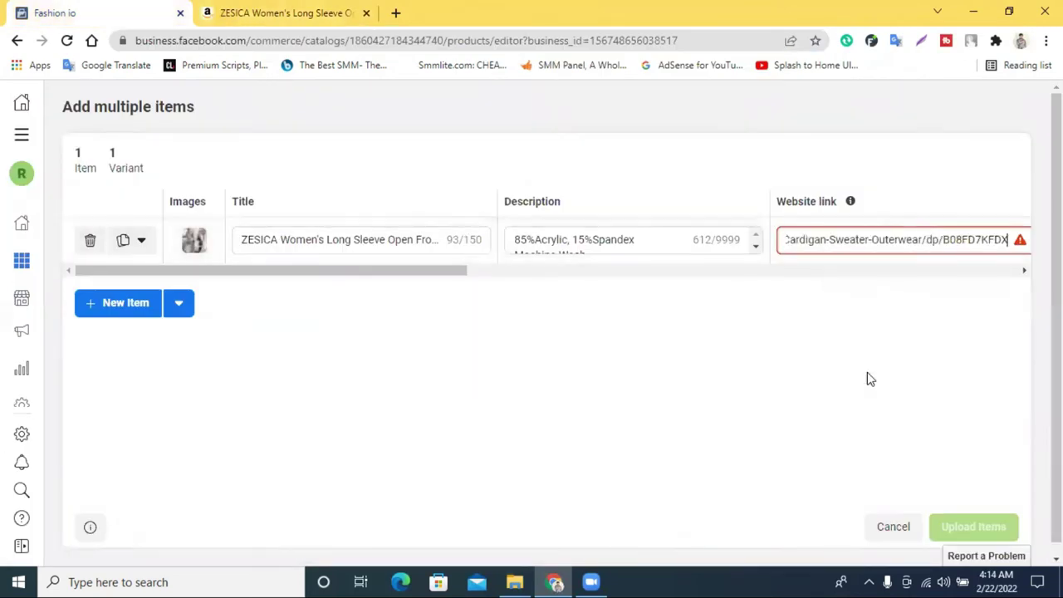
{"action": "left_click", "coordinate": [795, 357]}
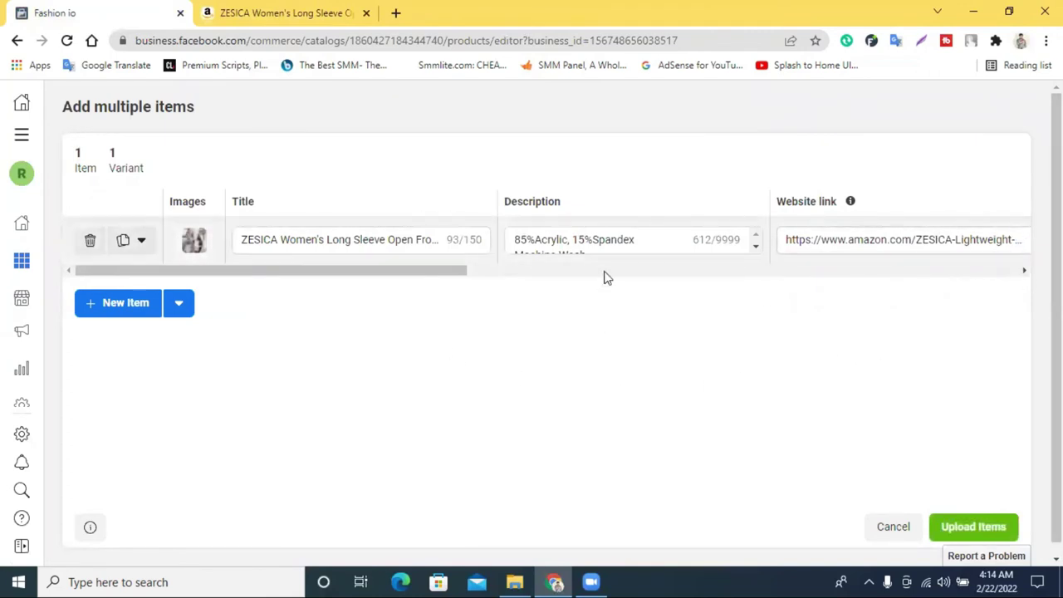
Step: Check the cardigan's price on its Amazon page and search for "dollar rat" in a new tab
{"action": "left_click_drag", "start_coordinate": [420, 273], "coordinate": [650, 285]}
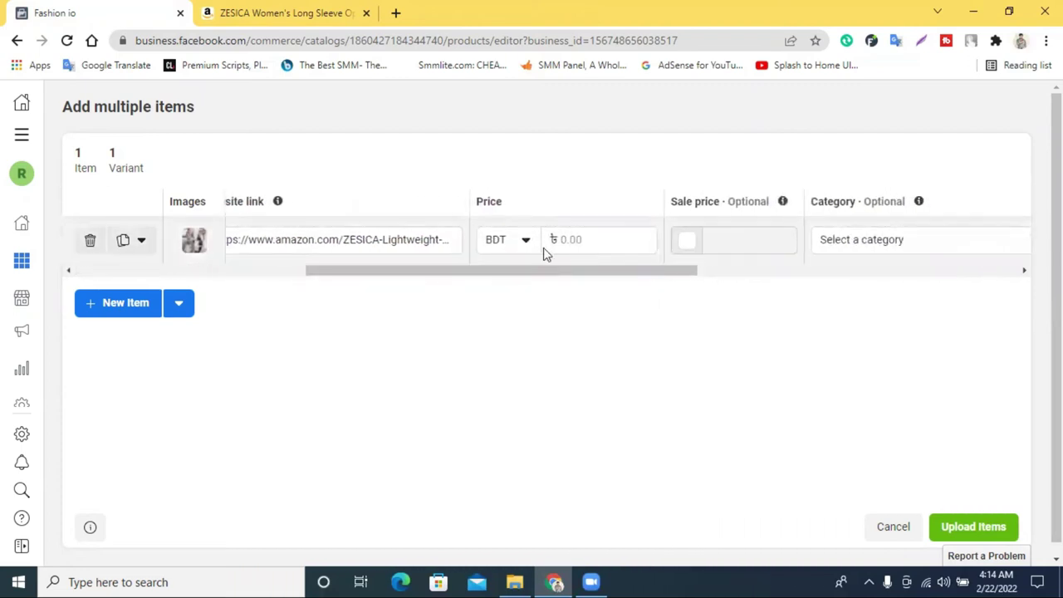
{"action": "left_click", "coordinate": [290, 12]}
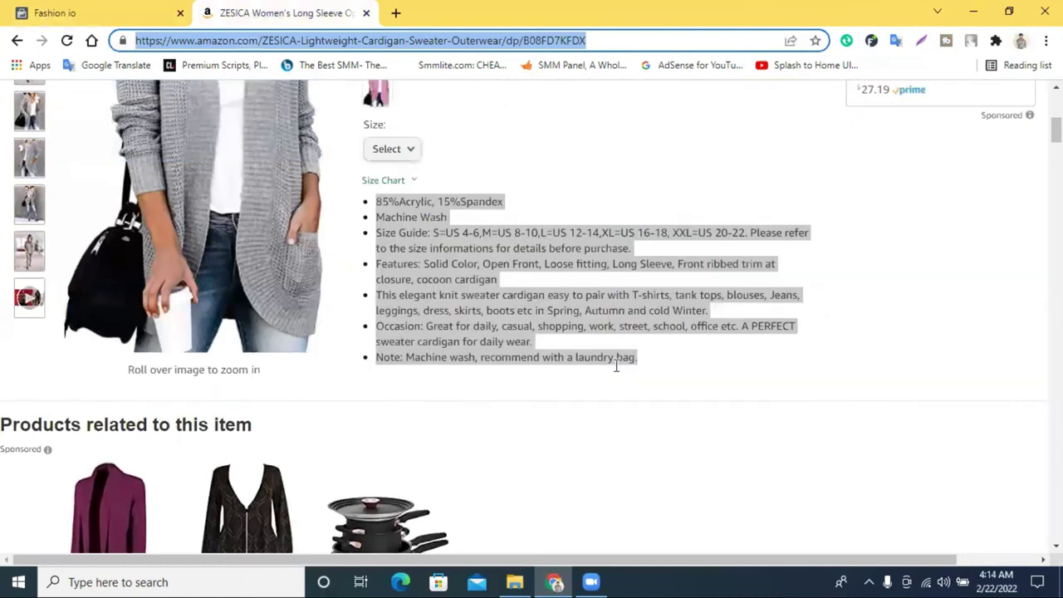
{"action": "scroll", "coordinate": [616, 366], "scroll_direction": "up", "scroll_amount": 6}
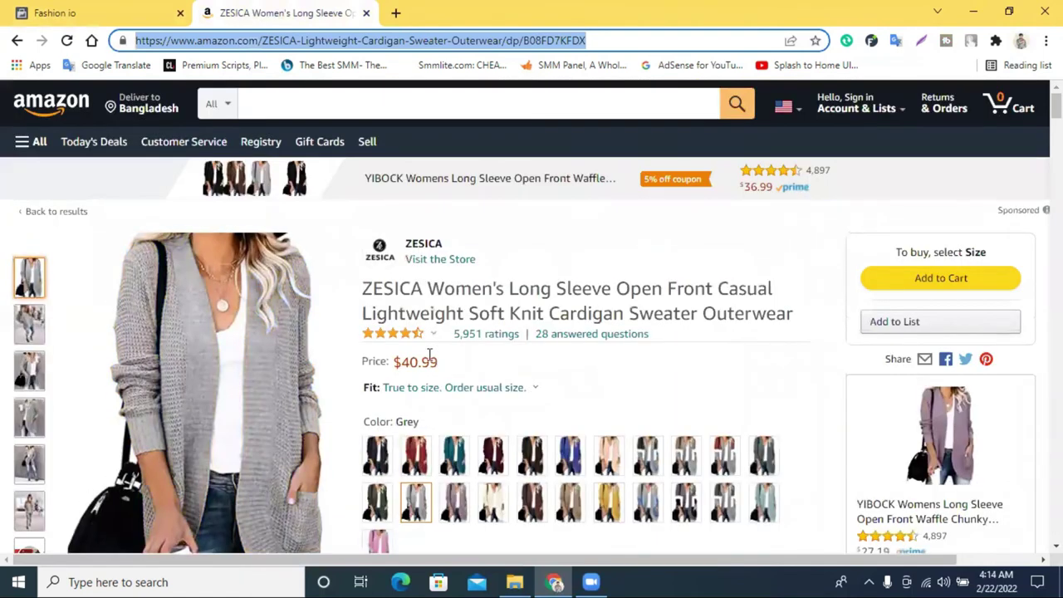
{"action": "left_click", "coordinate": [396, 12]}
{"action": "type", "text": "doll"}
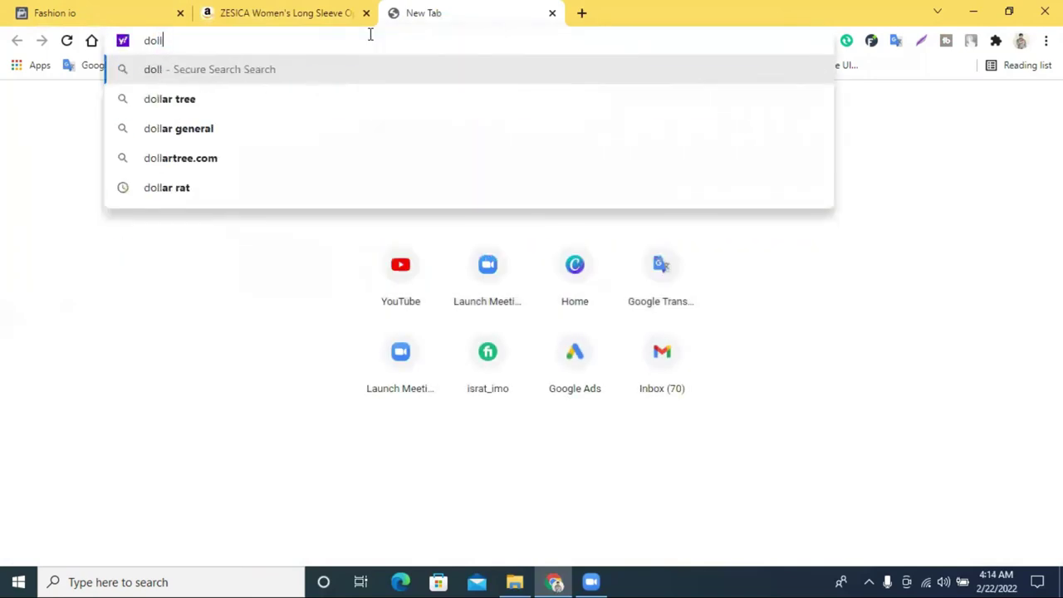
{"action": "left_click", "coordinate": [201, 186]}
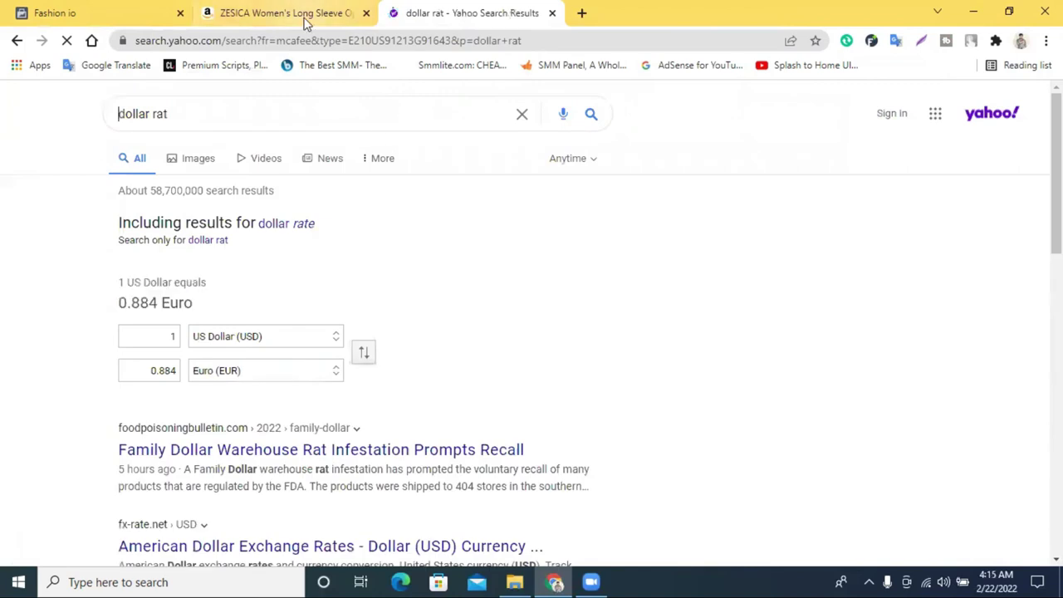
Step: Convert 40 US Dollars to Bangladeshi Taka (BDT) in the currency converter of the search results
{"action": "left_click", "coordinate": [152, 336]}
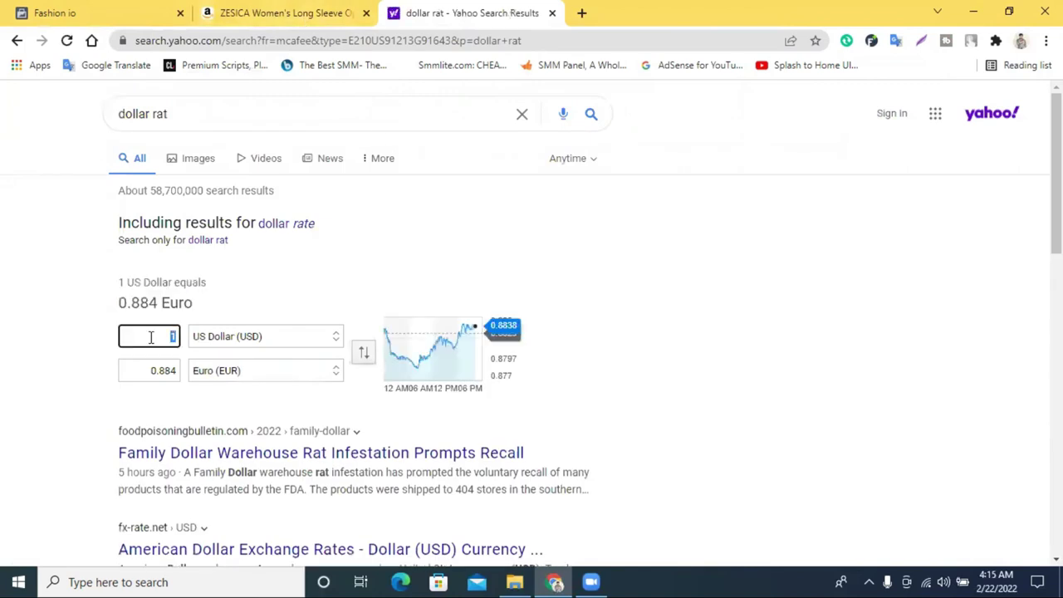
{"action": "left_click", "coordinate": [191, 408]}
{"action": "left_click", "coordinate": [267, 371]}
{"action": "scroll", "coordinate": [273, 360], "scroll_direction": "down", "scroll_amount": 1}
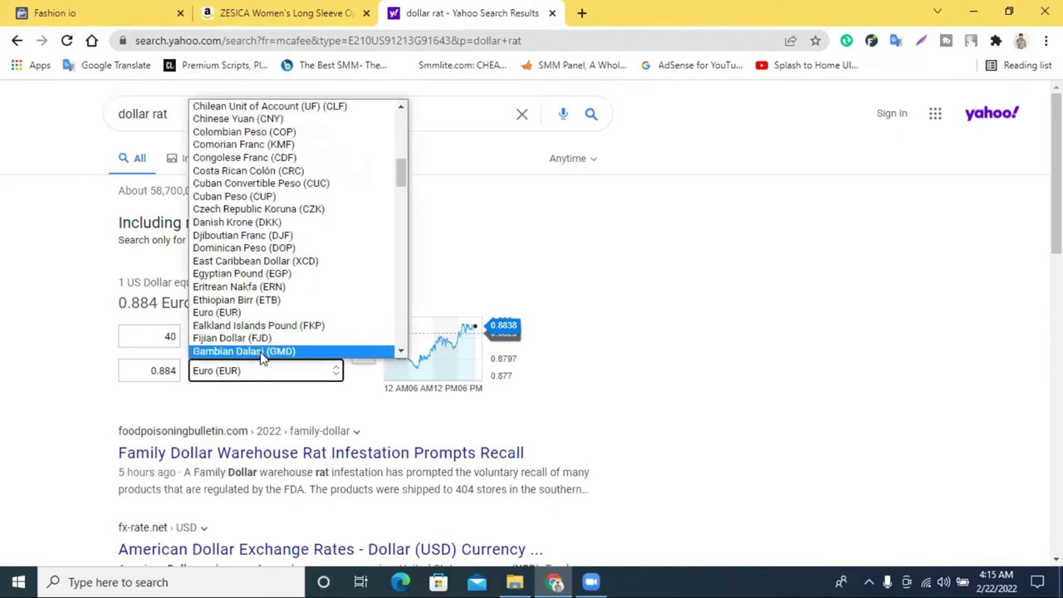
{"action": "scroll", "coordinate": [278, 174], "scroll_direction": "down", "scroll_amount": 7}
{"action": "scroll", "coordinate": [279, 177], "scroll_direction": "down", "scroll_amount": 8}
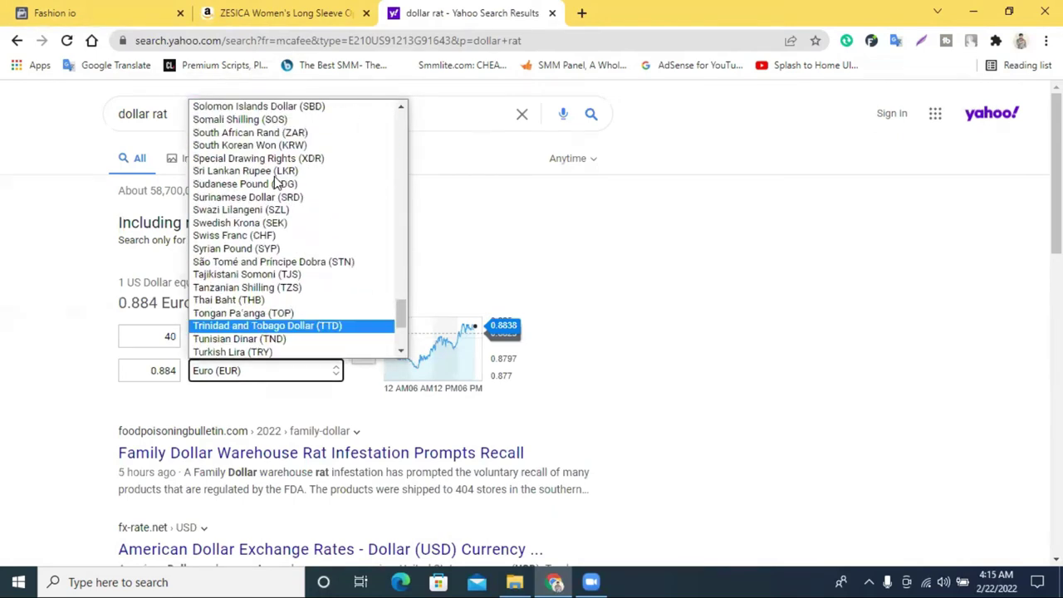
{"action": "scroll", "coordinate": [278, 182], "scroll_direction": "up", "scroll_amount": 20}
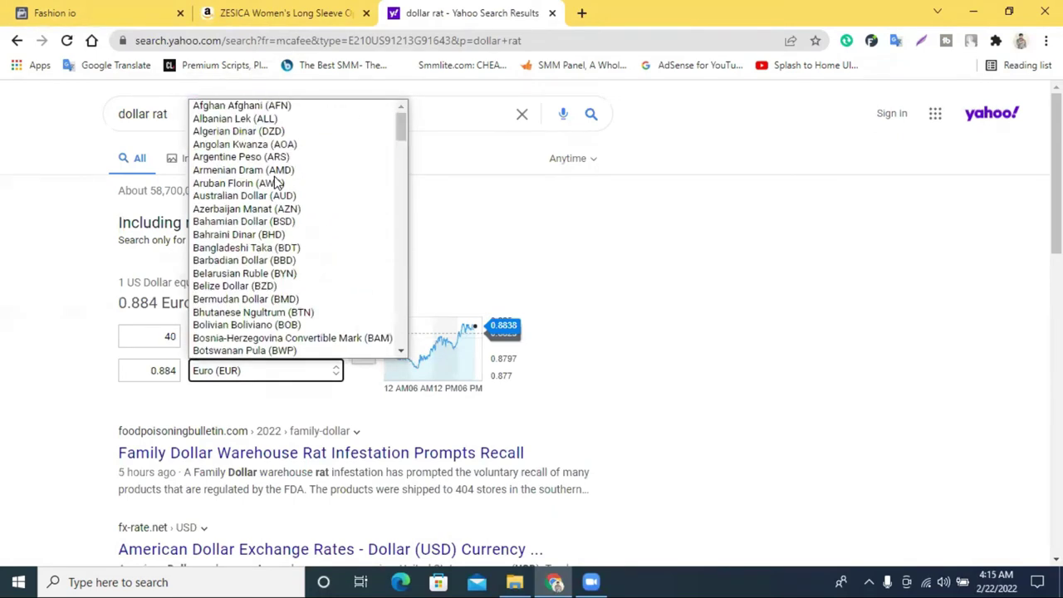
{"action": "left_click", "coordinate": [264, 251]}
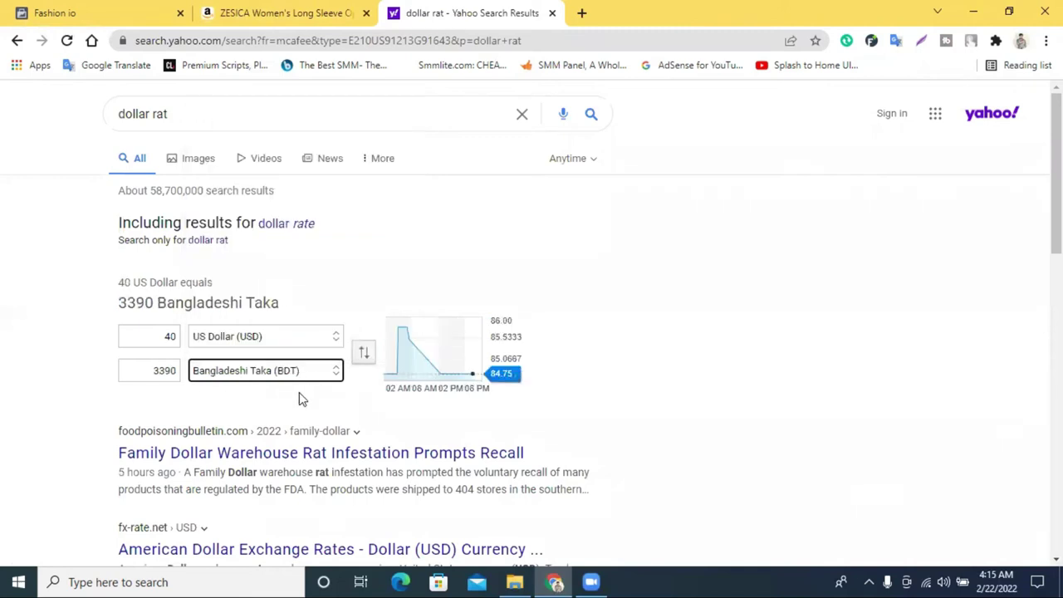
Step: Transfer the converted amount of 3390 from the currency converter into the item's BDT price in Commerce Manager
{"action": "left_click", "coordinate": [164, 378]}
{"action": "right_click", "coordinate": [165, 366]}
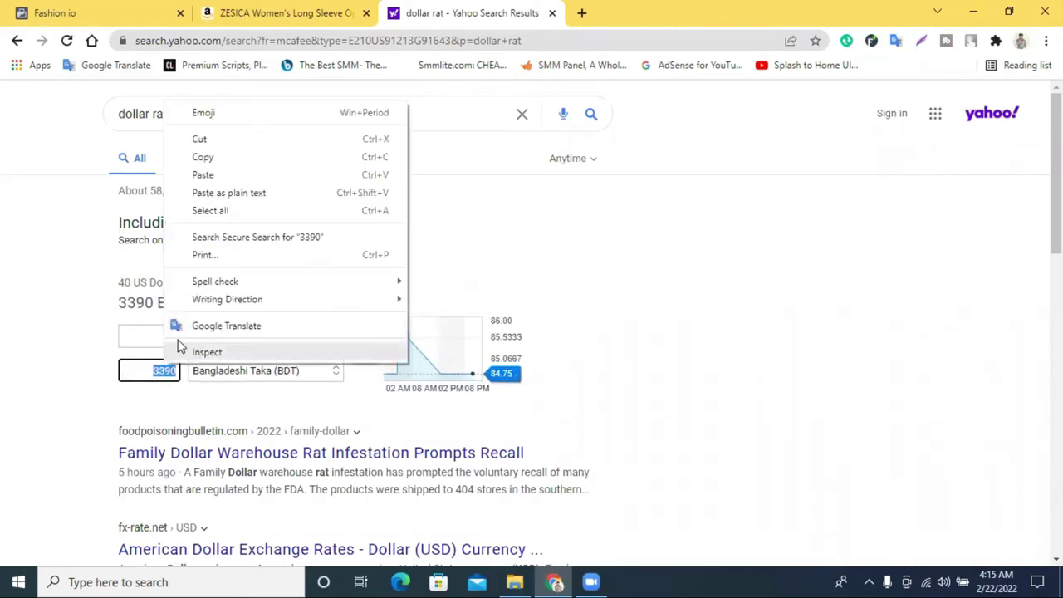
{"action": "left_click", "coordinate": [213, 138]}
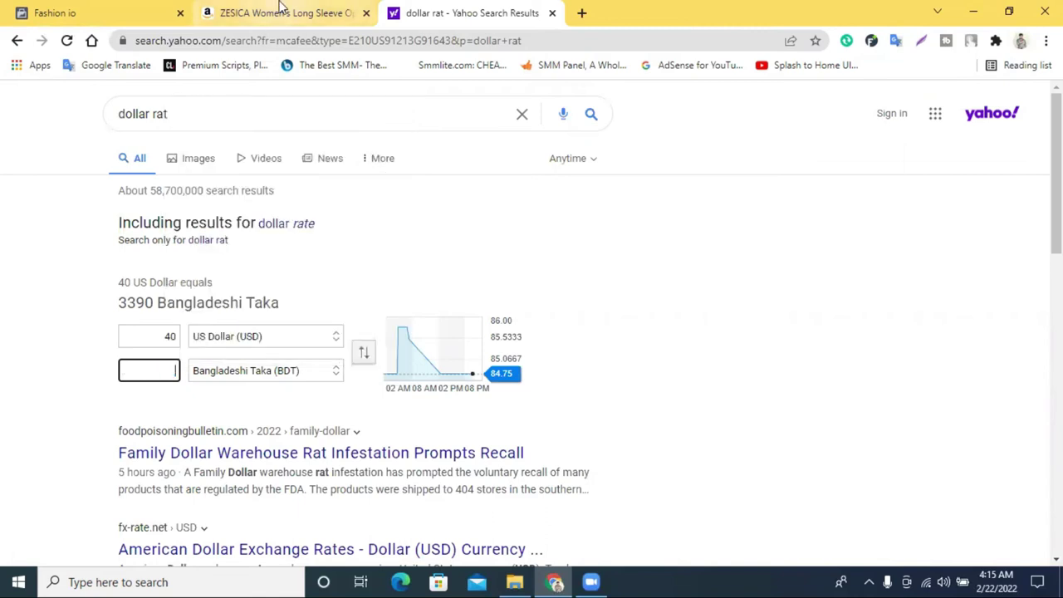
{"action": "left_click", "coordinate": [281, 7]}
{"action": "left_click", "coordinate": [131, 8]}
{"action": "right_click", "coordinate": [568, 240]}
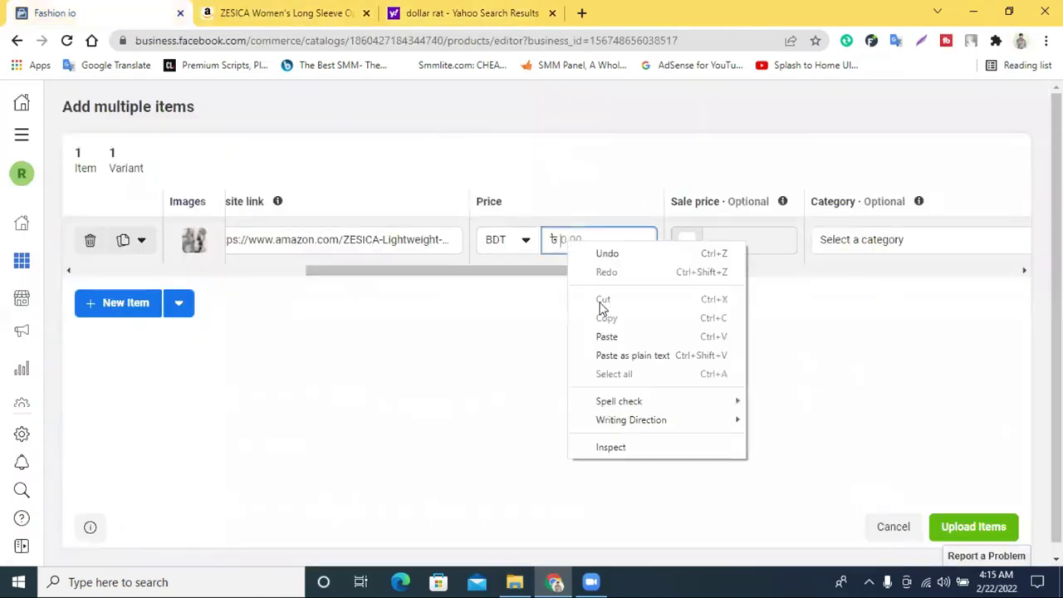
{"action": "left_click", "coordinate": [612, 350]}
{"action": "left_click", "coordinate": [734, 351]}
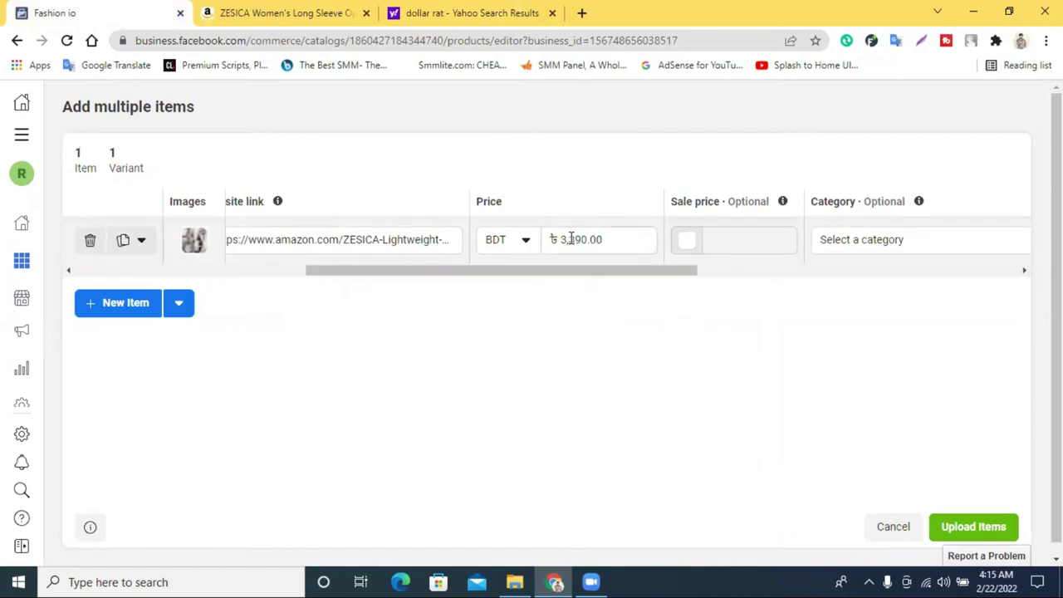
Step: Set the item's regular price to 4000 BDT
{"action": "left_click_drag", "start_coordinate": [570, 240], "coordinate": [569, 240]}
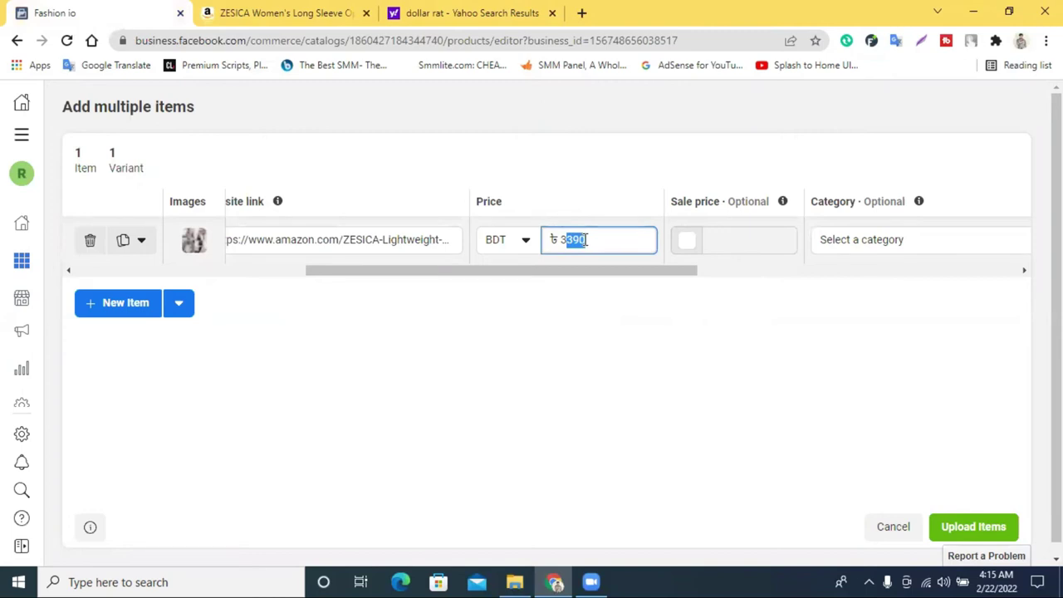
{"action": "key", "text": "BackSpace"}
{"action": "key", "text": "BackSpace"}
{"action": "left_click", "coordinate": [625, 276]}
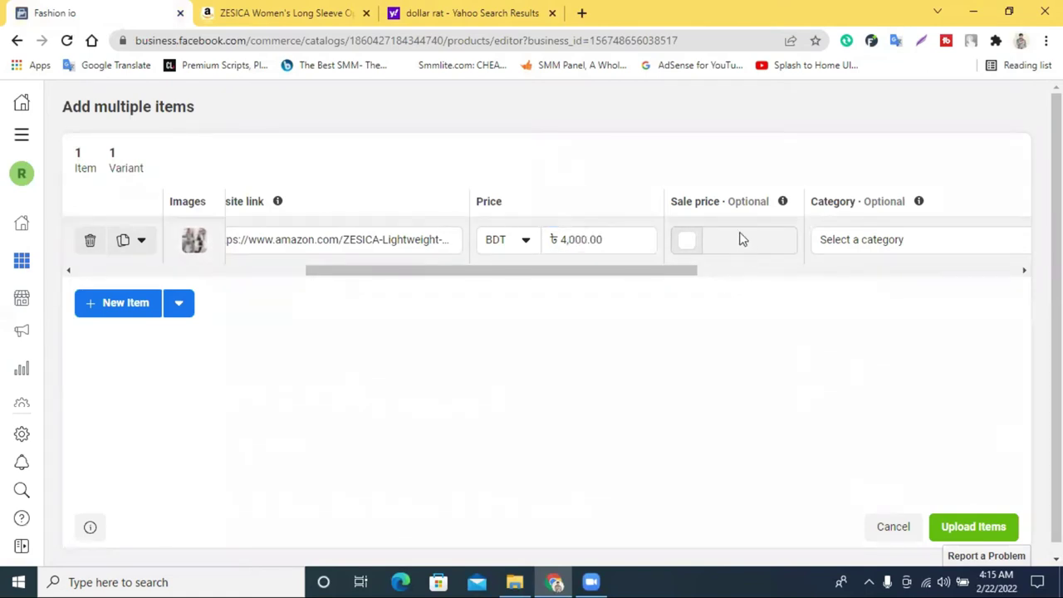
Step: Enable the item's optional sale price and set it to 3390 BDT
{"action": "left_click", "coordinate": [686, 240]}
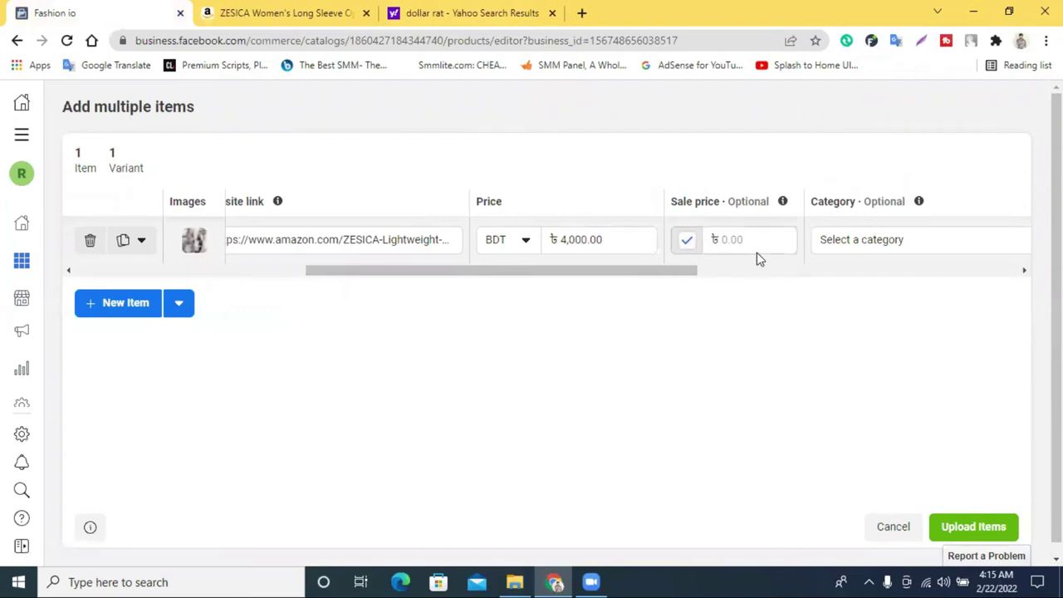
{"action": "left_click", "coordinate": [746, 238]}
{"action": "type", "text": "3390"}
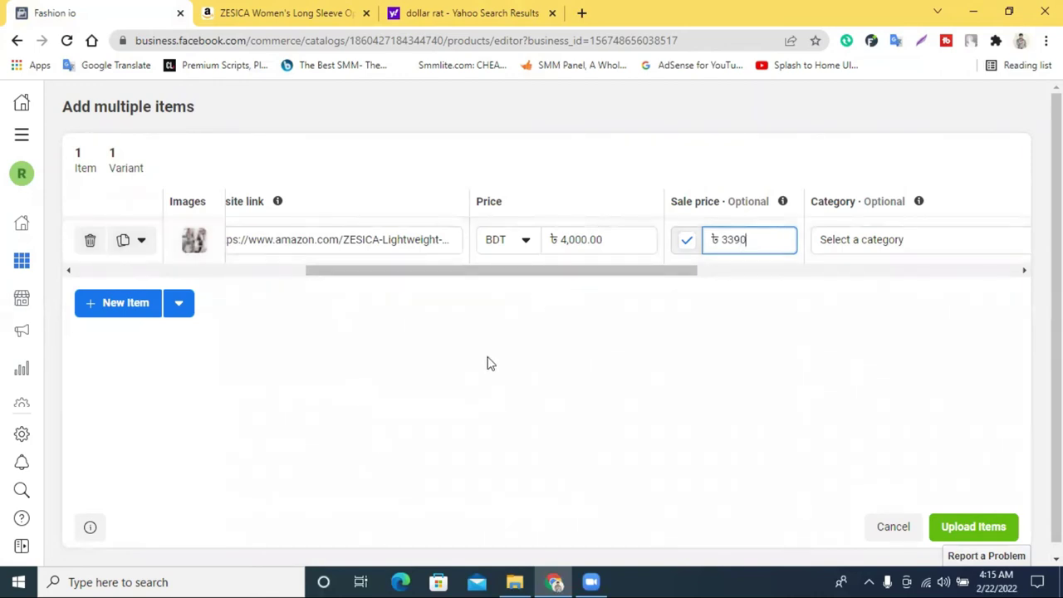
Step: Revisit the Amazon cardigan page, then search for "daraz" in a new tab and open the daraz.pk store
{"action": "left_click", "coordinate": [285, 13]}
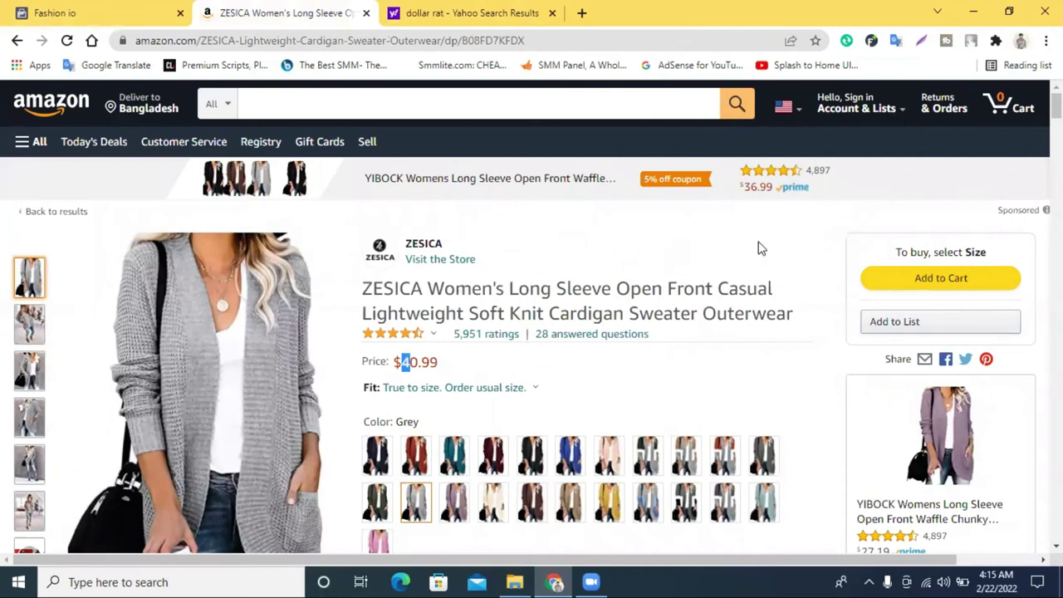
{"action": "scroll", "coordinate": [686, 285], "scroll_direction": "down", "scroll_amount": 4}
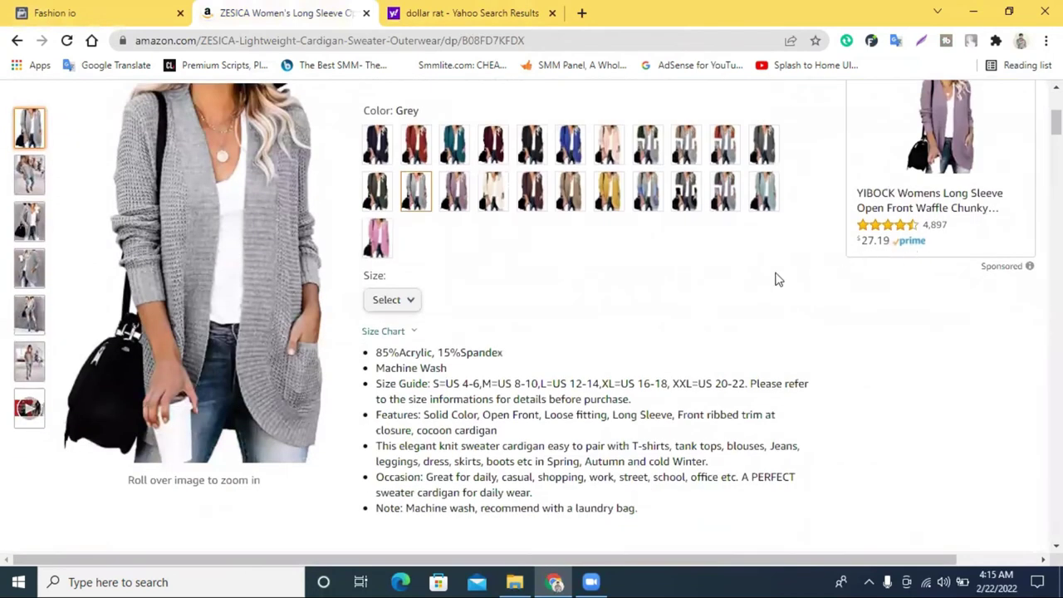
{"action": "left_click", "coordinate": [581, 13]}
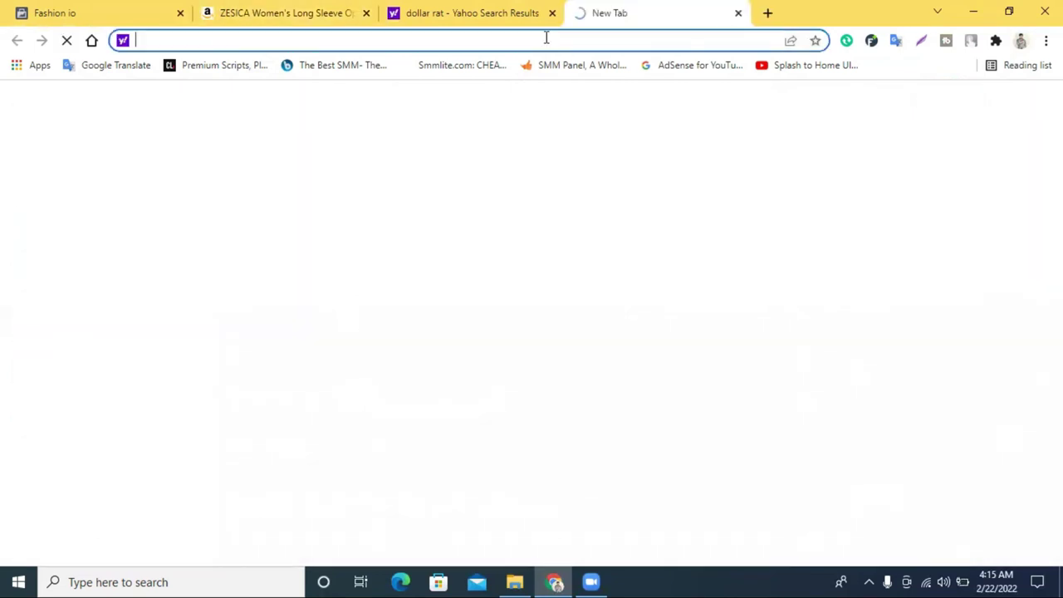
{"action": "type", "text": "daraz"}
{"action": "key", "text": "Return"}
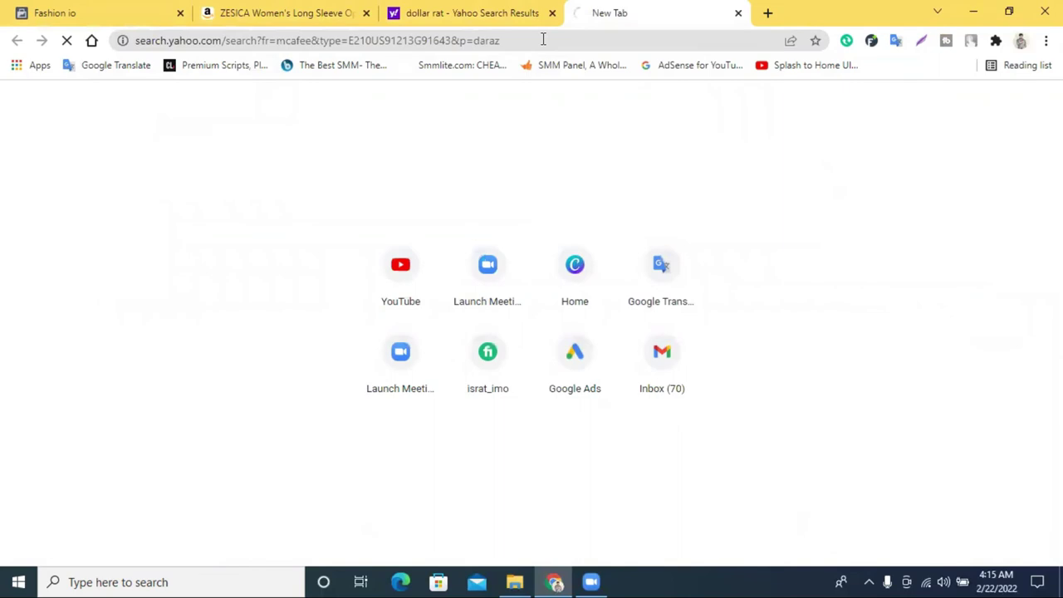
{"action": "left_click", "coordinate": [253, 243]}
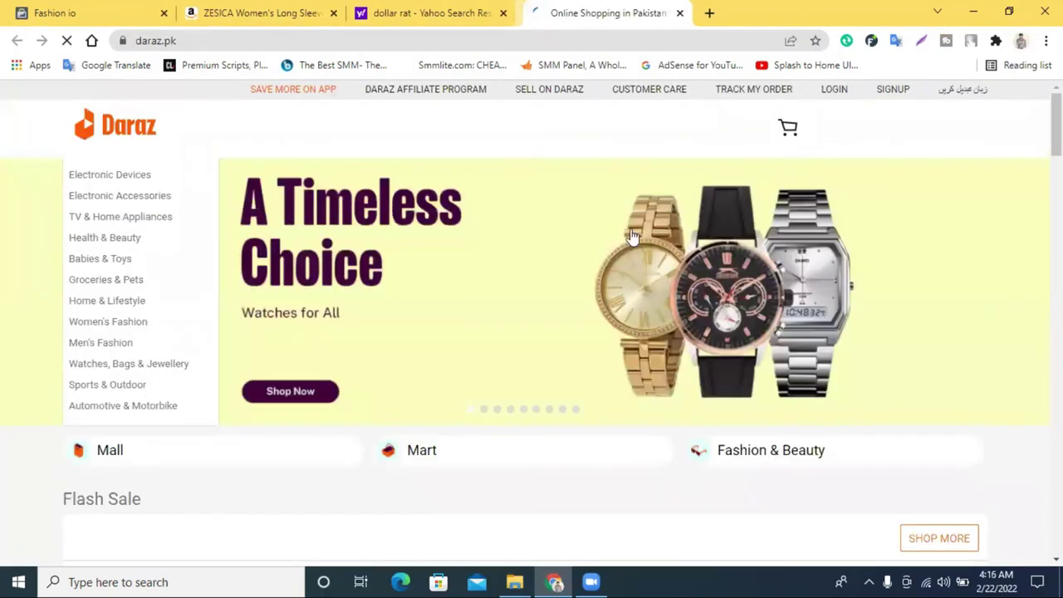
Step: Browse the Daraz flash sale prices and open the MHB Hair Growth Oil product to examine its crossed-out original price and discount
{"action": "scroll", "coordinate": [623, 257], "scroll_direction": "down", "scroll_amount": 2}
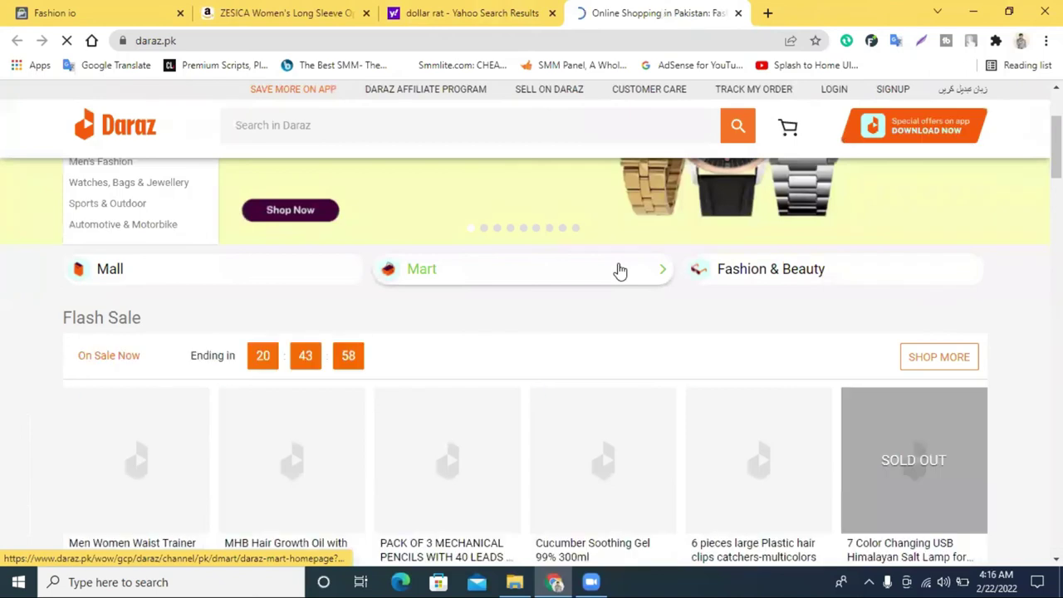
{"action": "scroll", "coordinate": [619, 271], "scroll_direction": "down", "scroll_amount": 3}
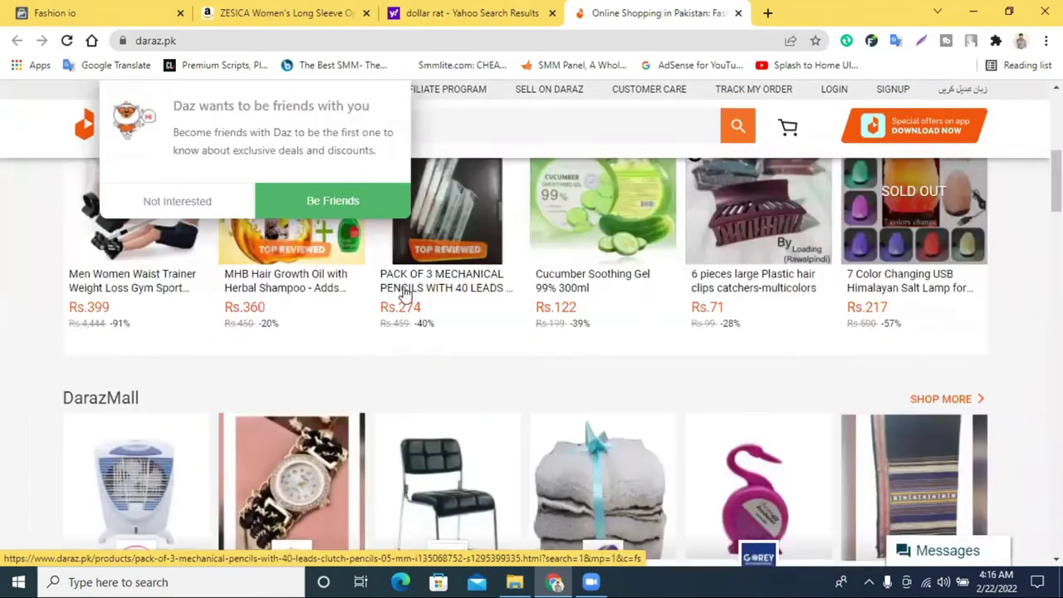
{"action": "scroll", "coordinate": [398, 333], "scroll_direction": "down", "scroll_amount": 2}
{"action": "left_click", "coordinate": [189, 208]}
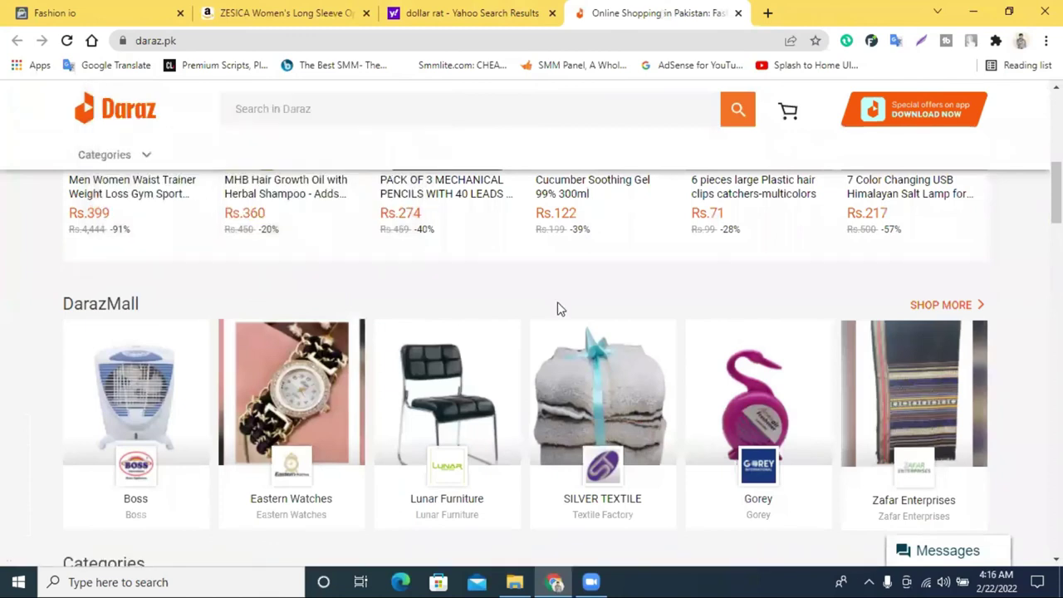
{"action": "scroll", "coordinate": [427, 360], "scroll_direction": "down", "scroll_amount": 3}
{"action": "scroll", "coordinate": [435, 302], "scroll_direction": "up", "scroll_amount": 3}
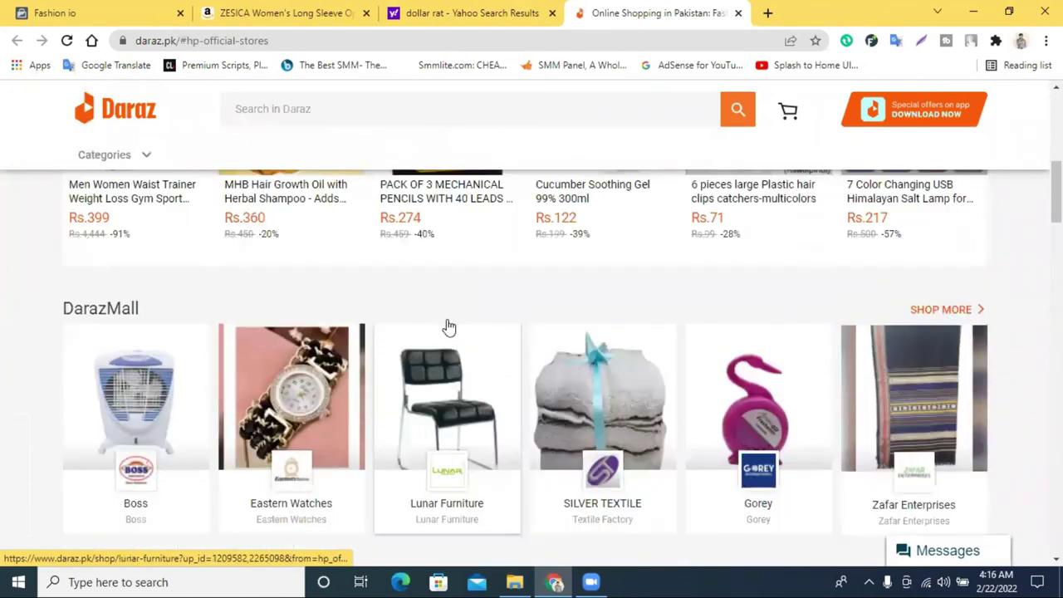
{"action": "scroll", "coordinate": [448, 327], "scroll_direction": "up", "scroll_amount": 2}
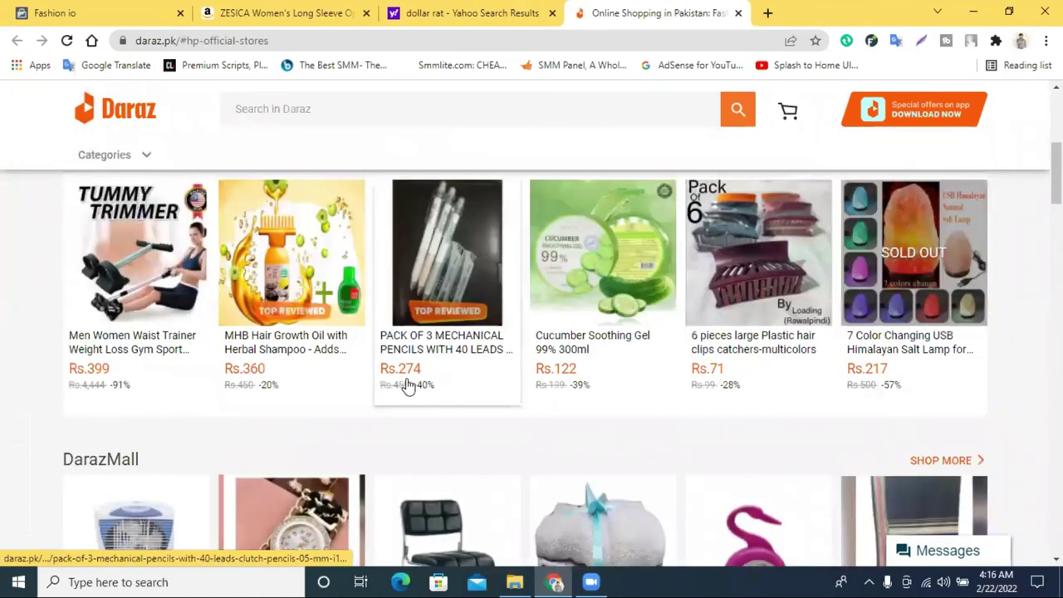
{"action": "left_click", "coordinate": [290, 357]}
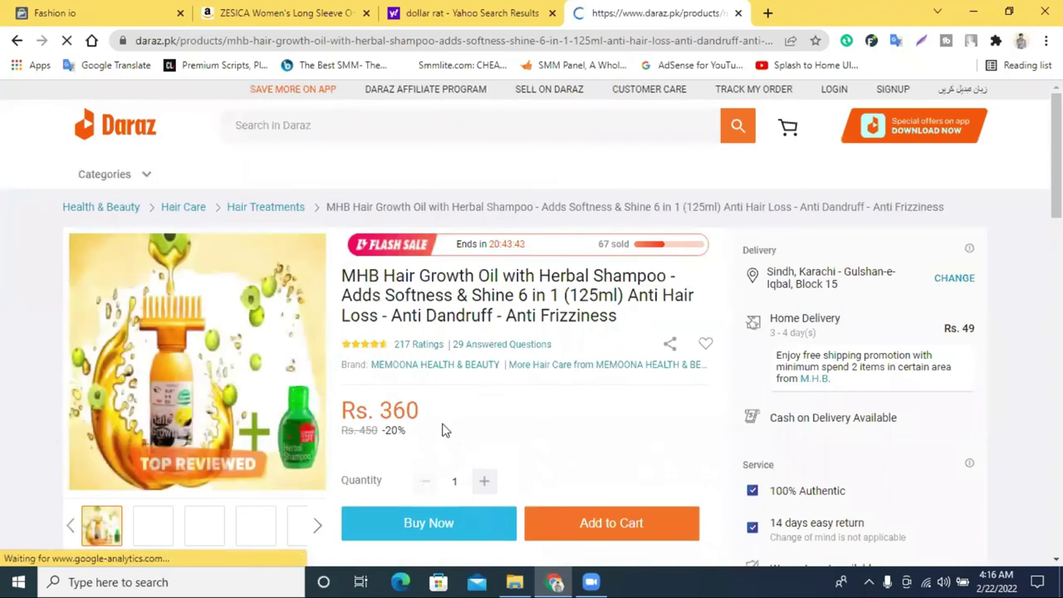
{"action": "triple_click", "coordinate": [371, 433]}
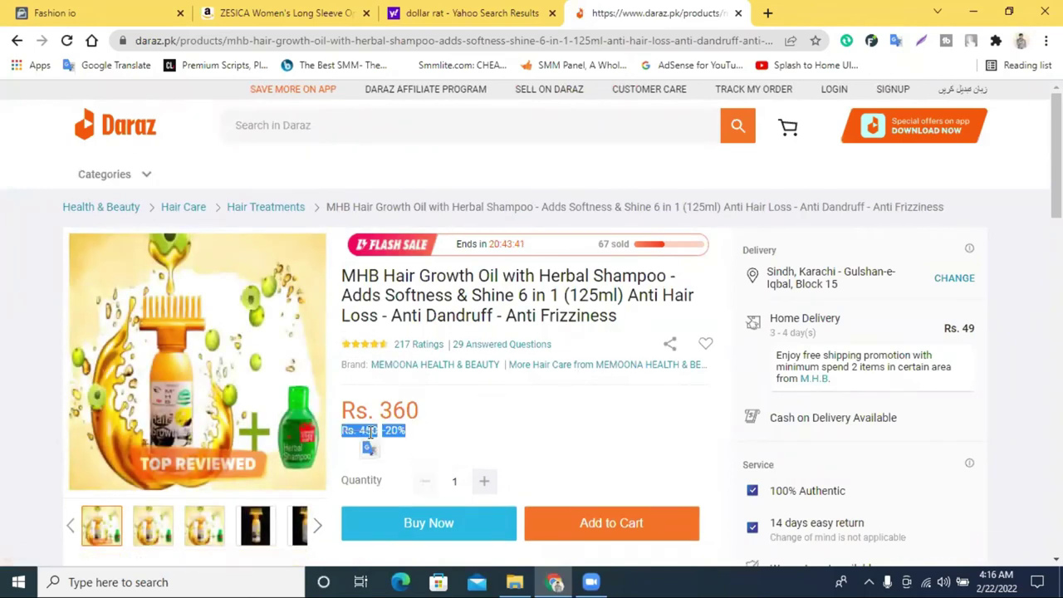
Step: Return to the Commerce Manager item editor and set the item's category to Clothing & accessories > Clothing
{"action": "left_click", "coordinate": [121, 11]}
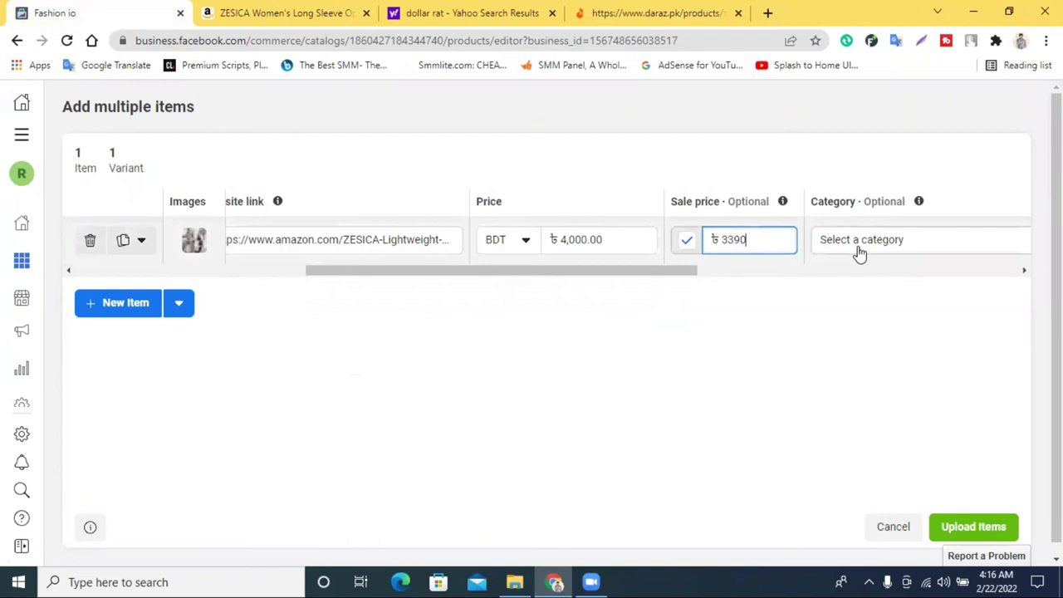
{"action": "left_click", "coordinate": [912, 249]}
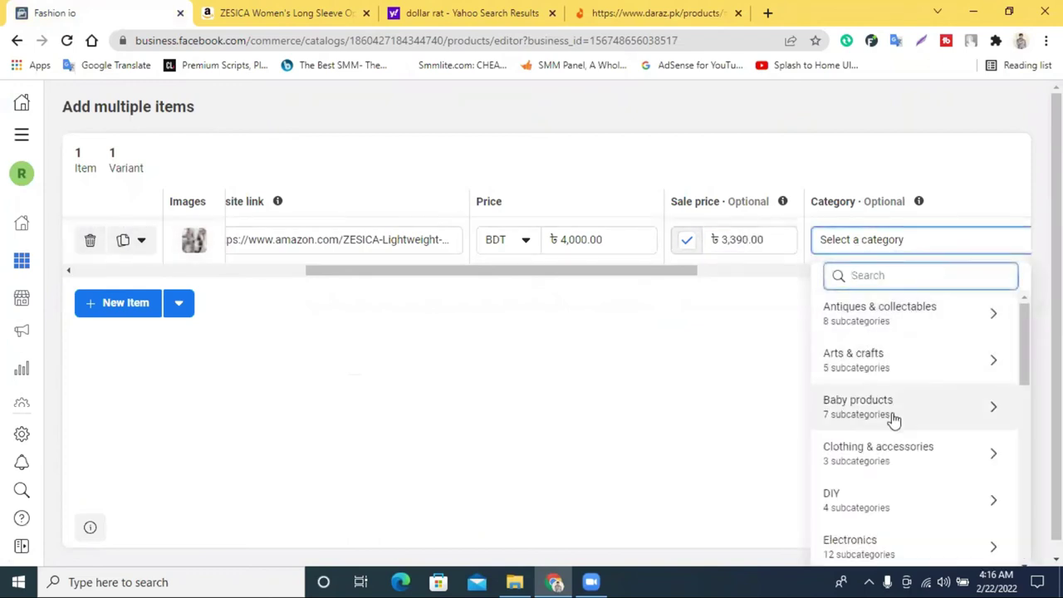
{"action": "scroll", "coordinate": [889, 423], "scroll_direction": "down", "scroll_amount": 5}
{"action": "scroll", "coordinate": [893, 425], "scroll_direction": "down", "scroll_amount": 2}
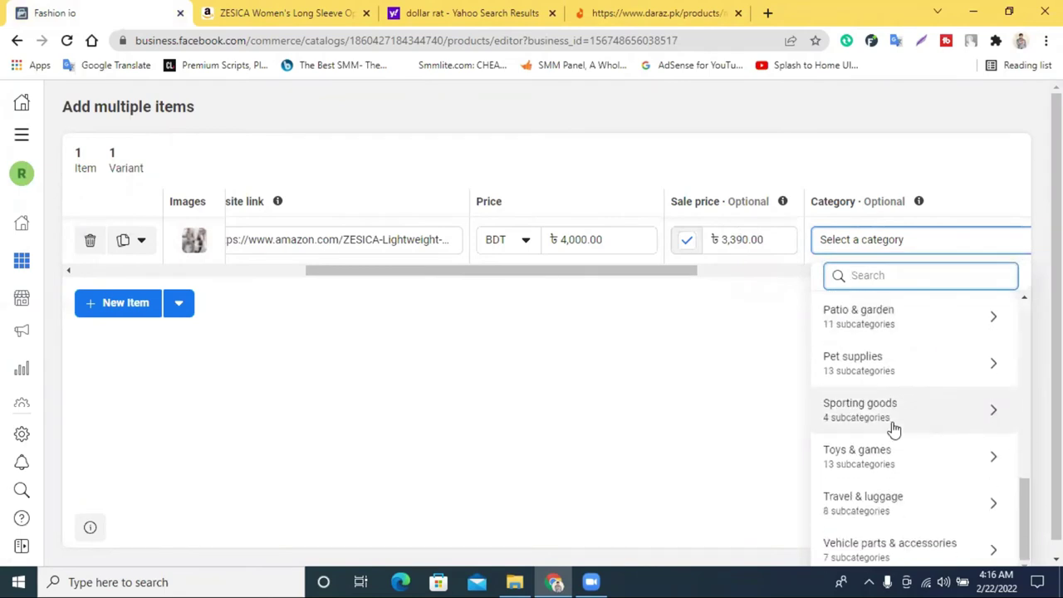
{"action": "scroll", "coordinate": [902, 428], "scroll_direction": "down", "scroll_amount": 1}
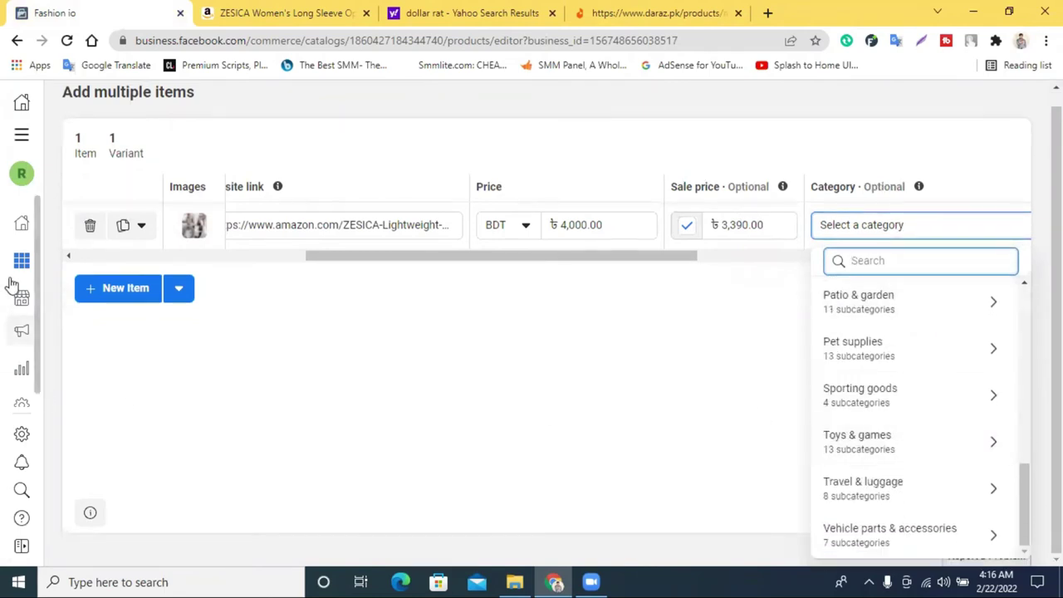
{"action": "mouse_move", "coordinate": [121, 344]}
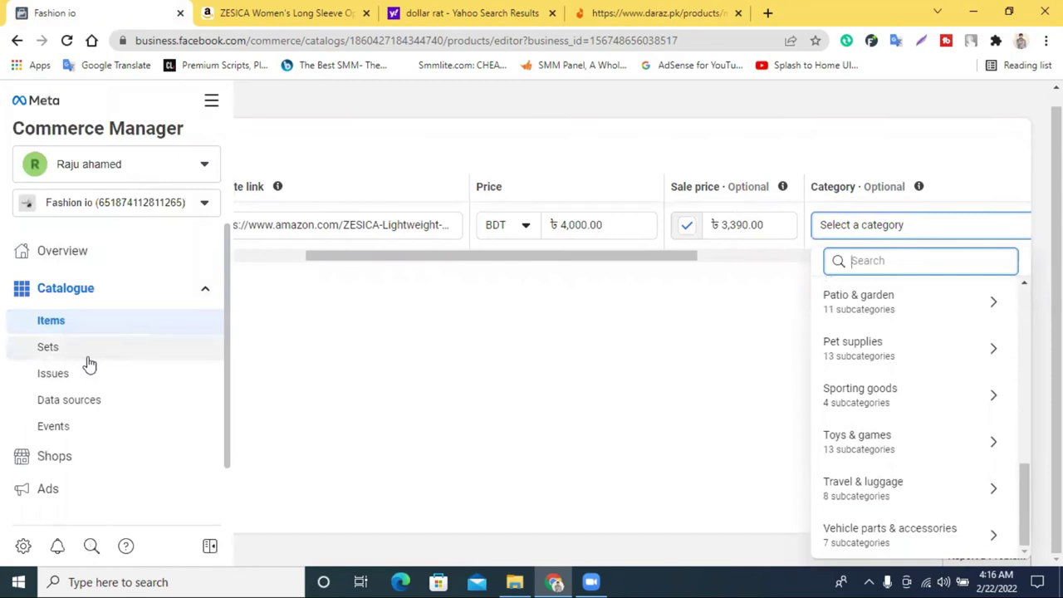
{"action": "left_click", "coordinate": [720, 345]}
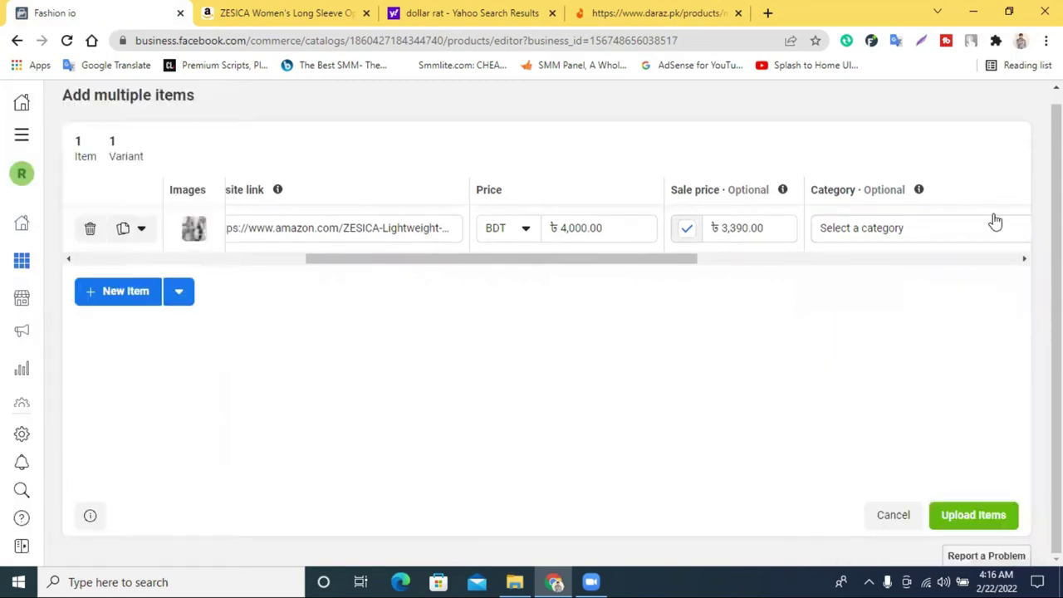
{"action": "left_click", "coordinate": [930, 241]}
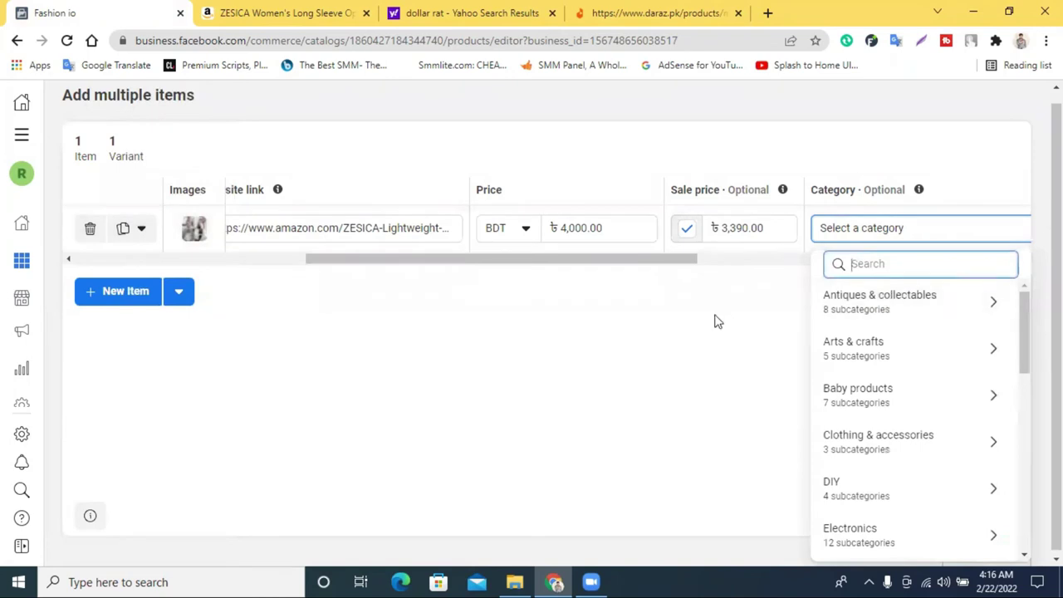
{"action": "left_click", "coordinate": [990, 445]}
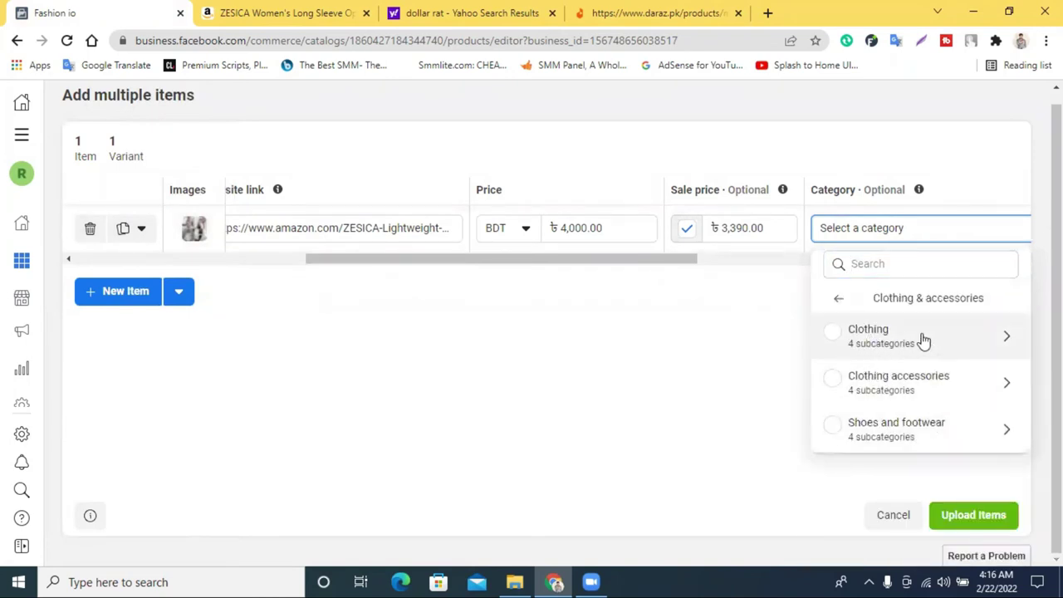
{"action": "left_click", "coordinate": [832, 332]}
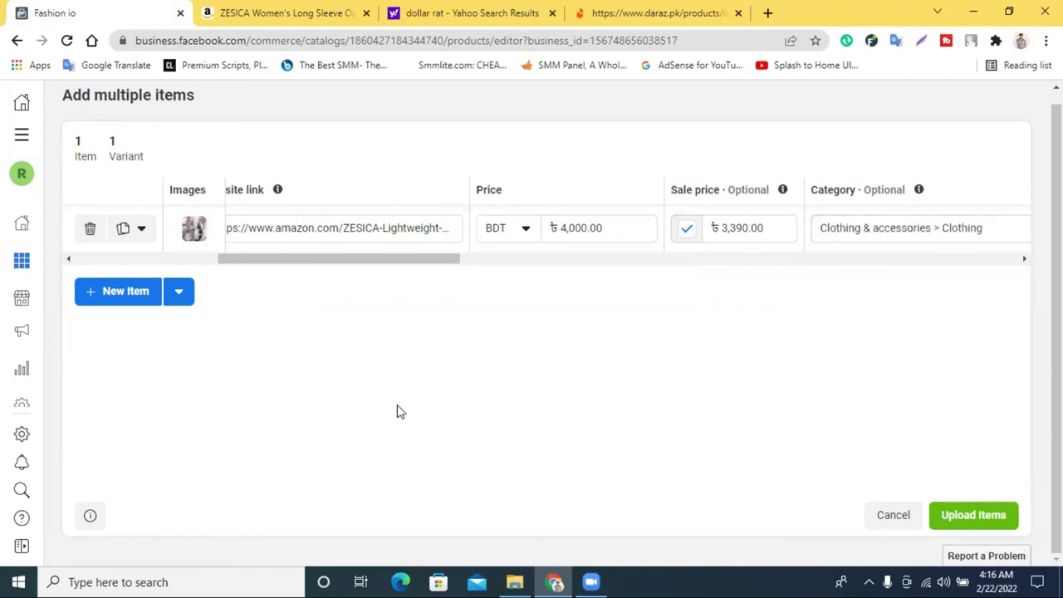
Step: Review the item's condition options and select New
{"action": "left_click_drag", "start_coordinate": [379, 259], "coordinate": [493, 280]}
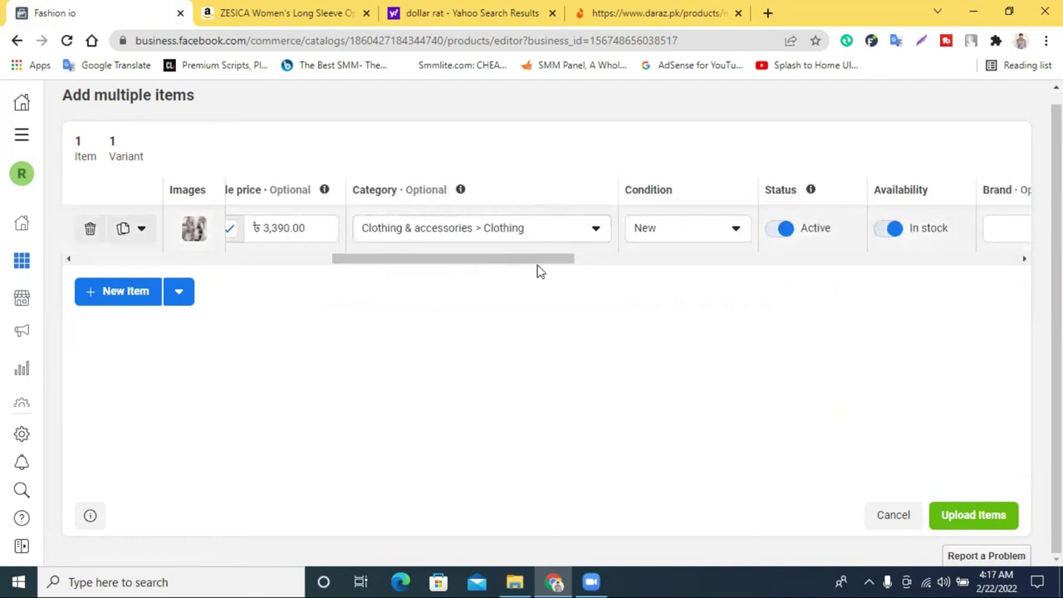
{"action": "scroll", "coordinate": [536, 271], "scroll_direction": "right", "scroll_amount": 2}
{"action": "double_click", "coordinate": [516, 189]}
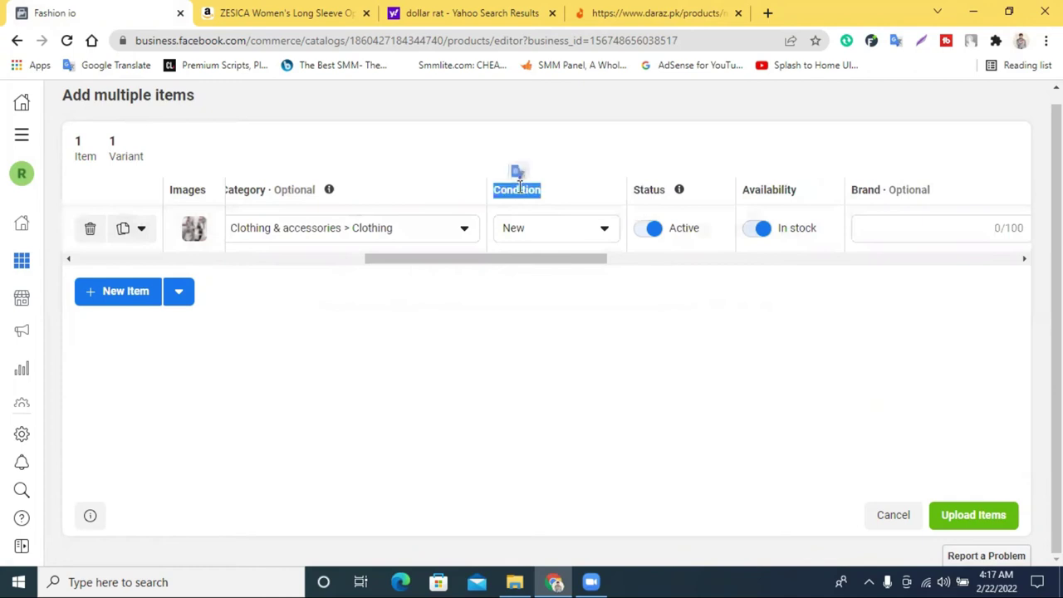
{"action": "left_click", "coordinate": [535, 240]}
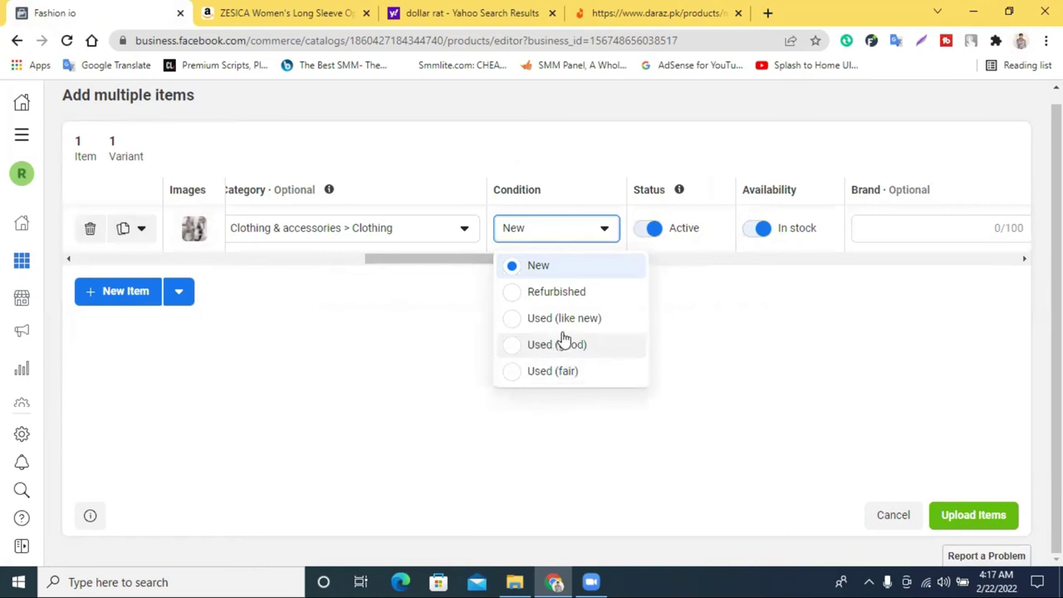
{"action": "left_click", "coordinate": [519, 267]}
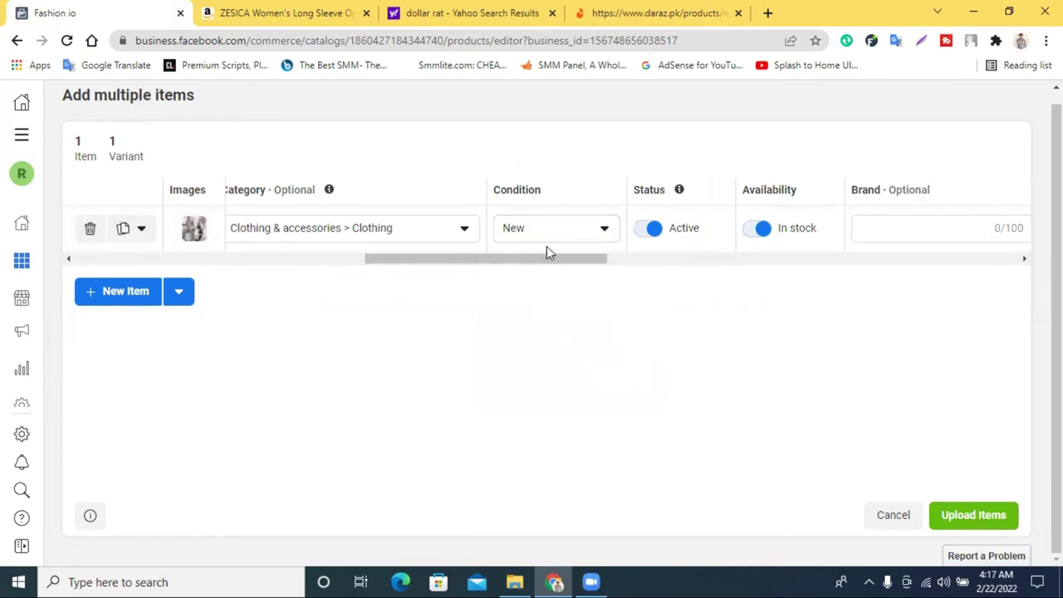
Step: Toggle the item's availability off and back to In stock
{"action": "left_click_drag", "start_coordinate": [604, 262], "coordinate": [624, 263]}
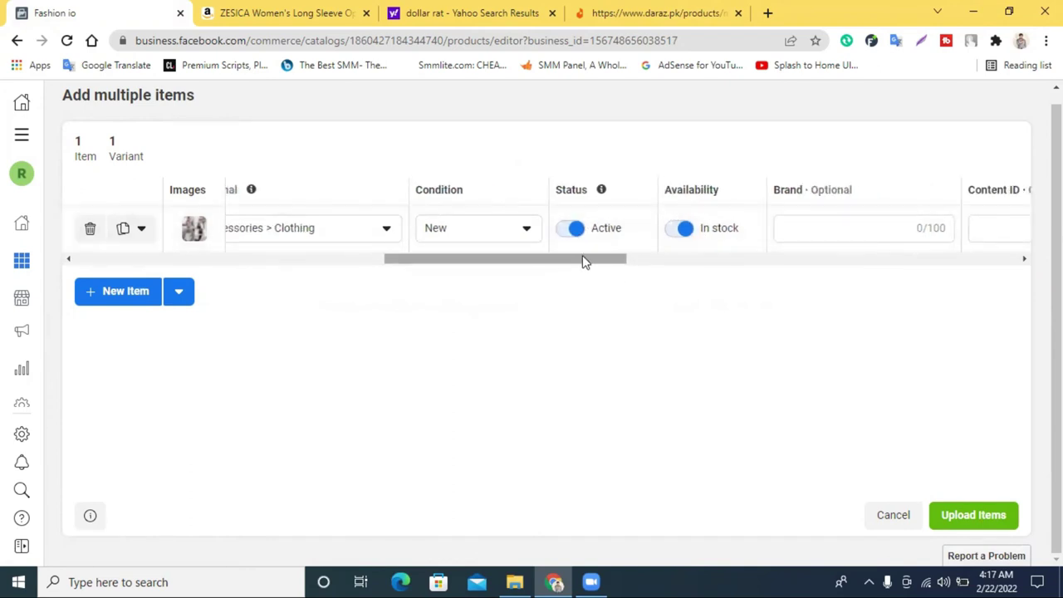
{"action": "left_click_drag", "start_coordinate": [583, 259], "coordinate": [610, 261]}
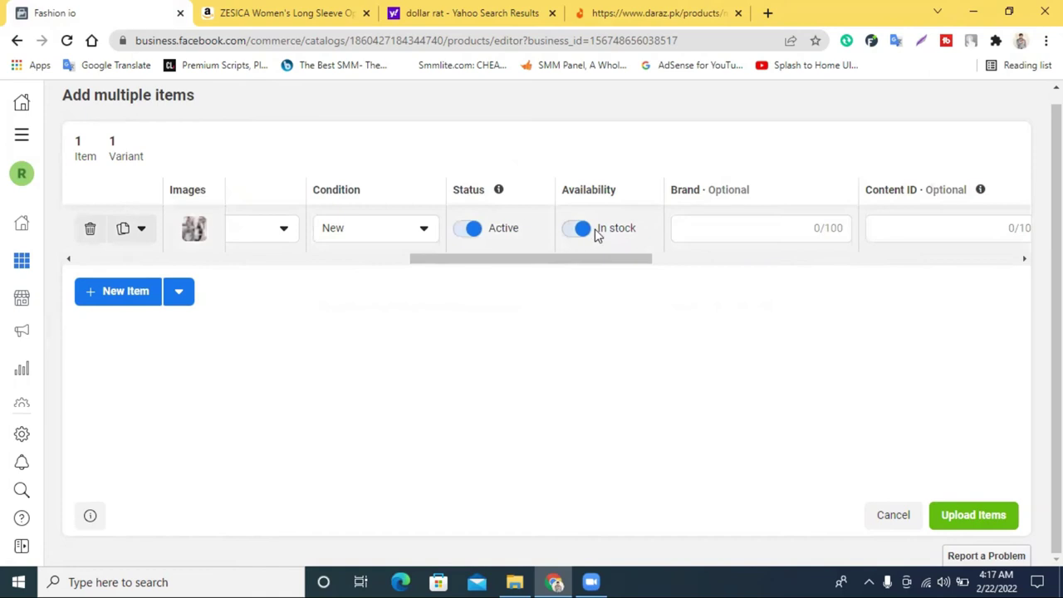
{"action": "left_click", "coordinate": [577, 229]}
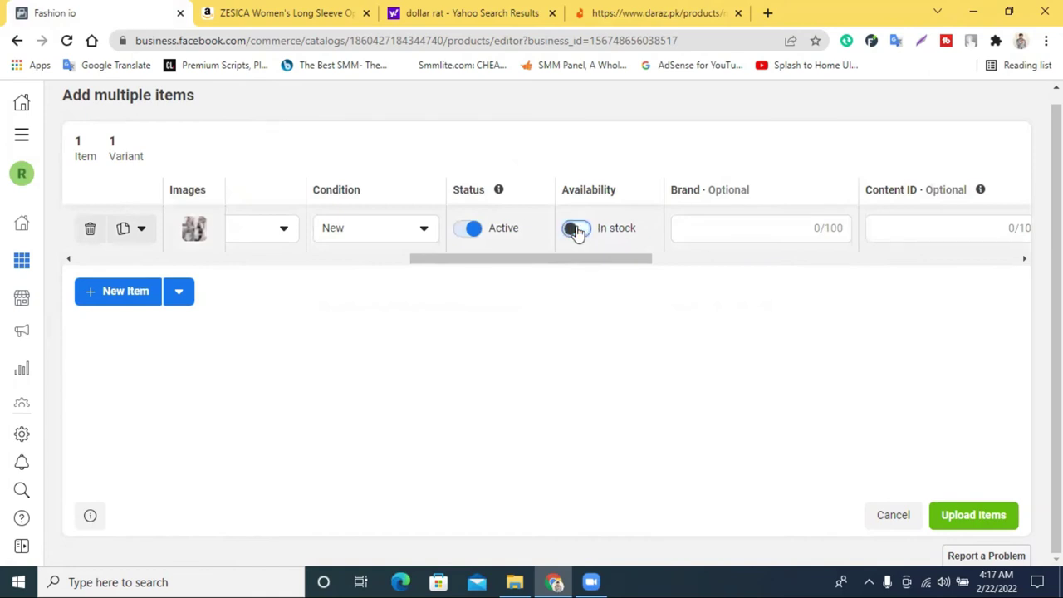
{"action": "left_click", "coordinate": [577, 229]}
Step: Leave the optional brand empty and enter #Zesica1100 as the item's content ID
{"action": "left_click_drag", "start_coordinate": [564, 260], "coordinate": [577, 264]}
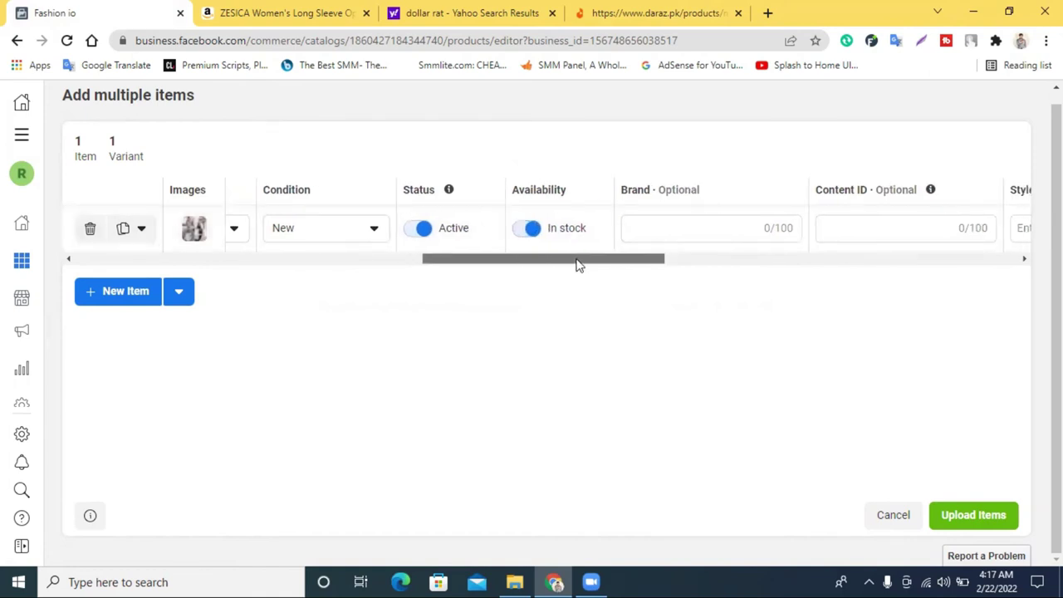
{"action": "left_click", "coordinate": [687, 233]}
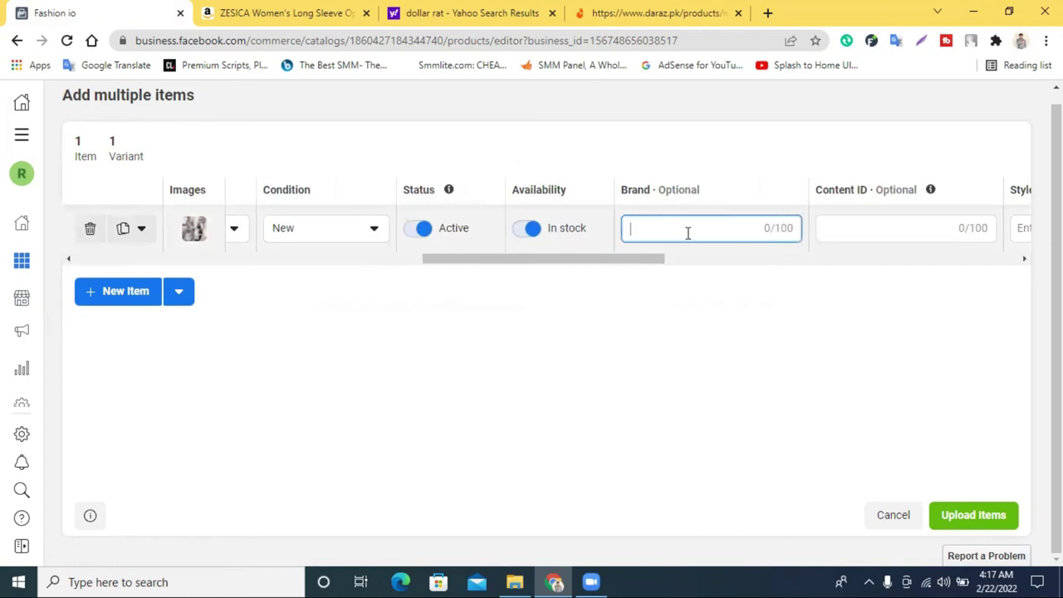
{"action": "left_click_drag", "start_coordinate": [593, 266], "coordinate": [638, 267]}
{"action": "left_click", "coordinate": [703, 221]}
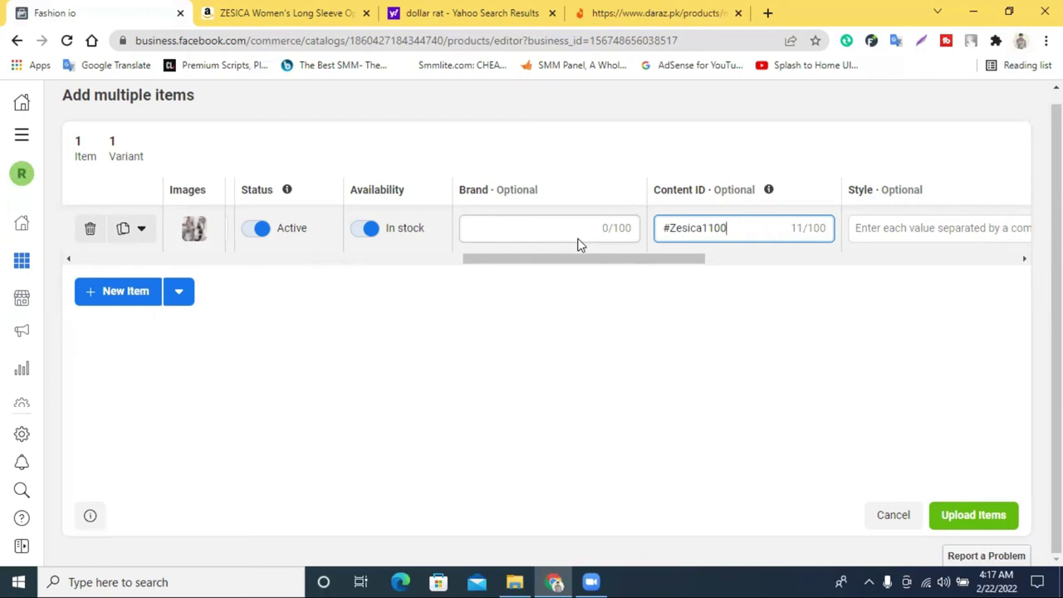
{"action": "left_click", "coordinate": [783, 357]}
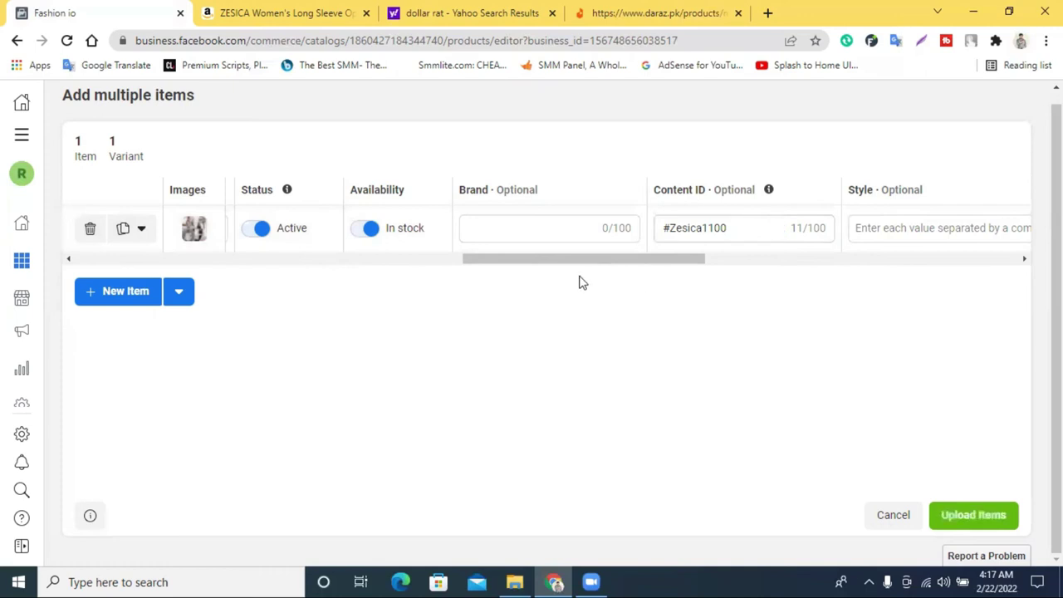
Step: Leave the optional style empty and set the item's age group to Teen
{"action": "left_click_drag", "start_coordinate": [576, 260], "coordinate": [617, 273]}
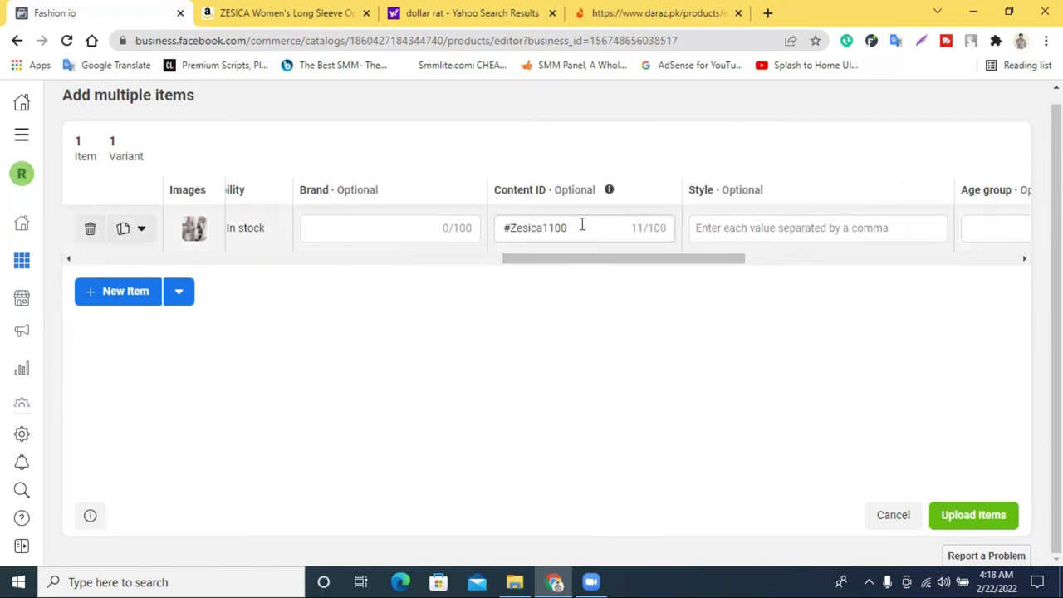
{"action": "left_click_drag", "start_coordinate": [631, 265], "coordinate": [672, 268]}
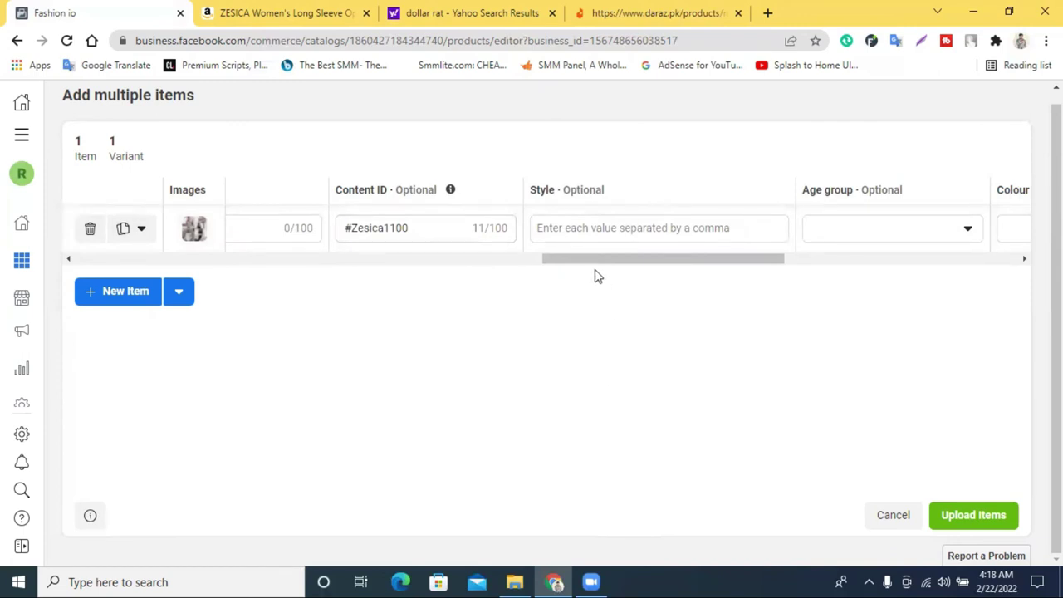
{"action": "scroll", "coordinate": [595, 261], "scroll_direction": "right", "scroll_amount": 3}
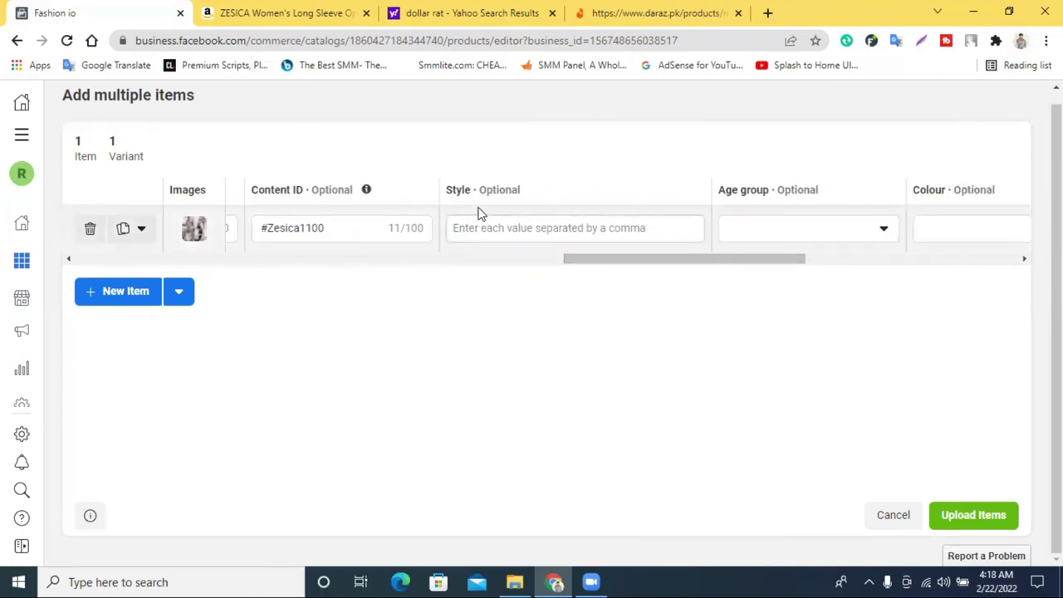
{"action": "left_click", "coordinate": [513, 232]}
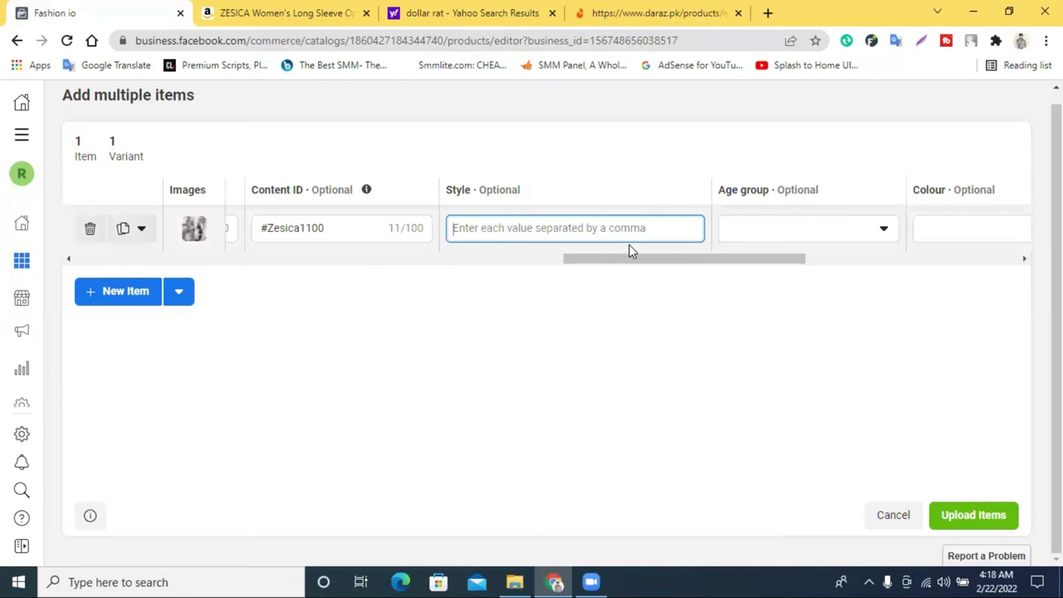
{"action": "left_click_drag", "start_coordinate": [631, 259], "coordinate": [655, 260]}
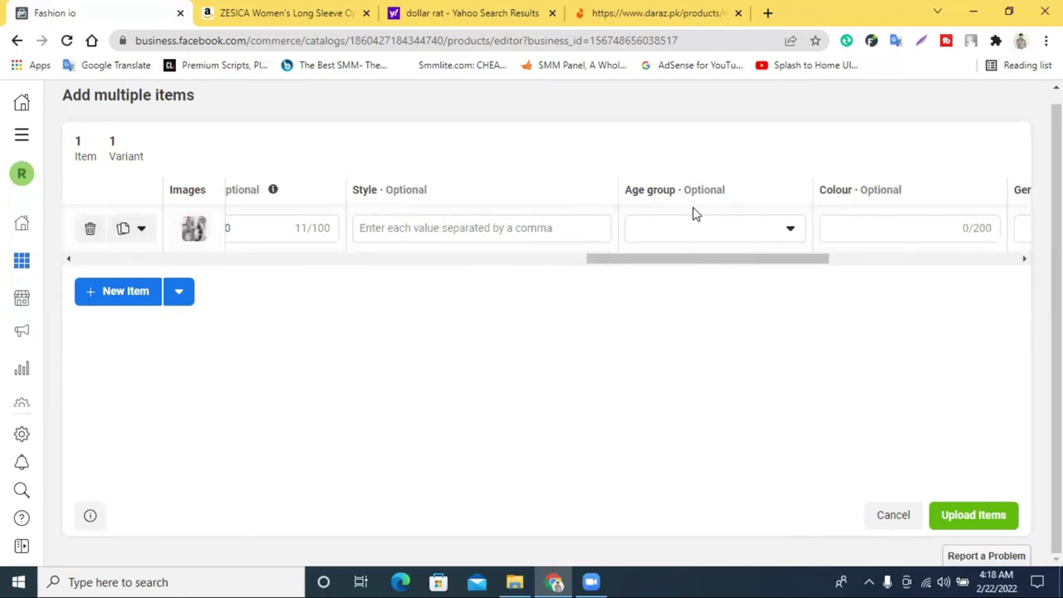
{"action": "left_click", "coordinate": [737, 232]}
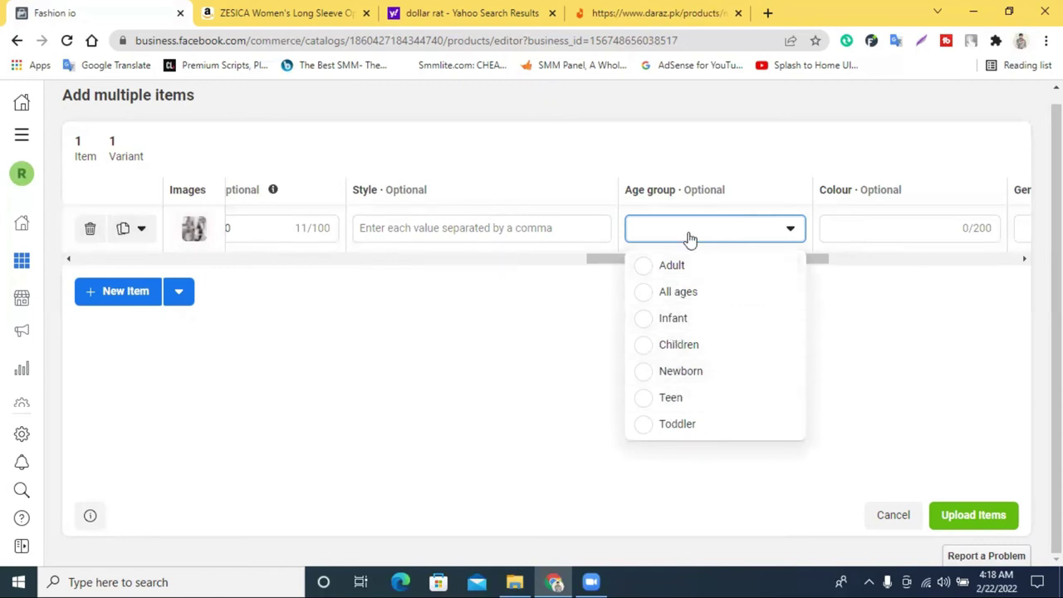
{"action": "left_click", "coordinate": [705, 399]}
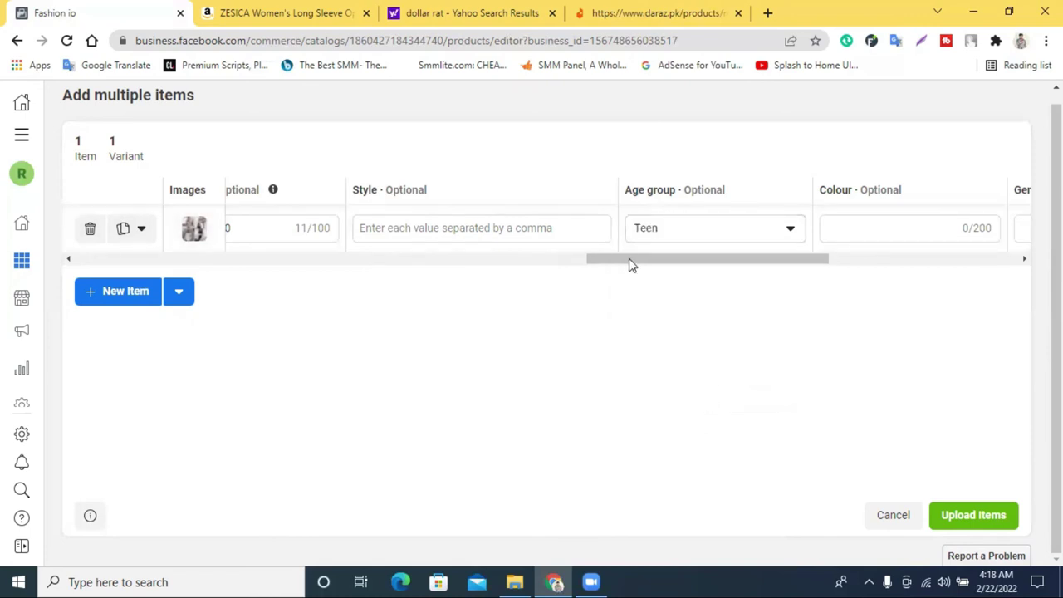
Step: Copy "Solid Color" from the features on the Amazon cardigan page and paste it as the item's colour in Commerce Manager
{"action": "left_click_drag", "start_coordinate": [650, 268], "coordinate": [676, 269]}
{"action": "left_click", "coordinate": [675, 223]}
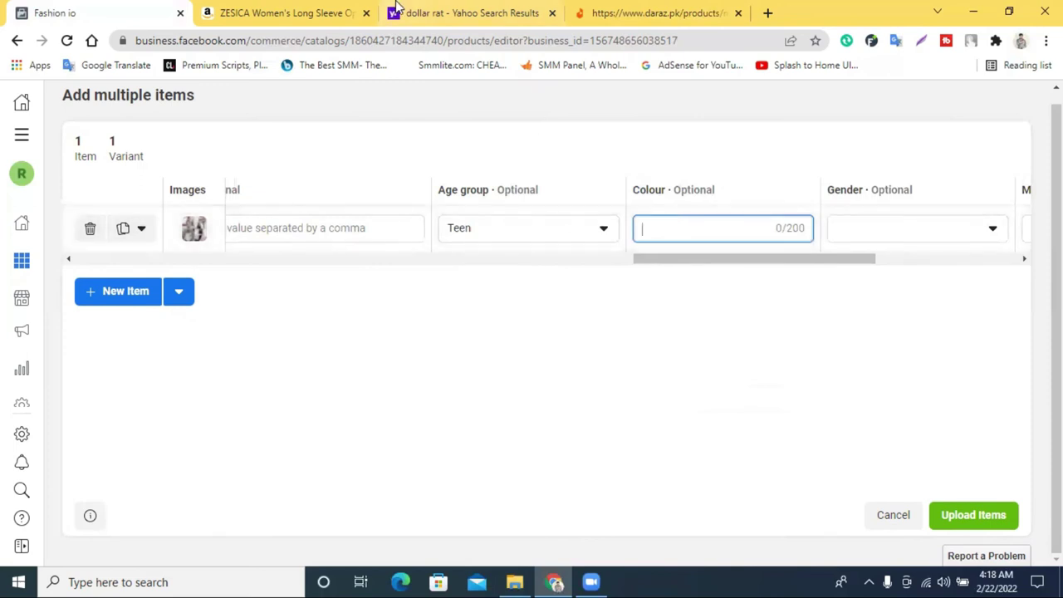
{"action": "left_click", "coordinate": [449, 12]}
{"action": "left_click", "coordinate": [282, 12]}
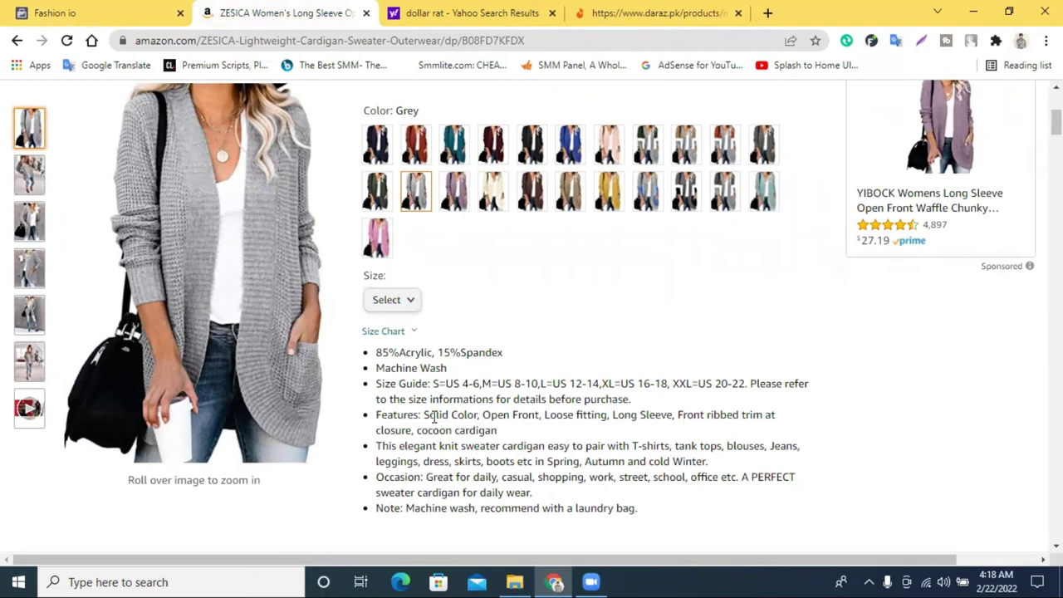
{"action": "left_click_drag", "start_coordinate": [425, 415], "coordinate": [476, 419]}
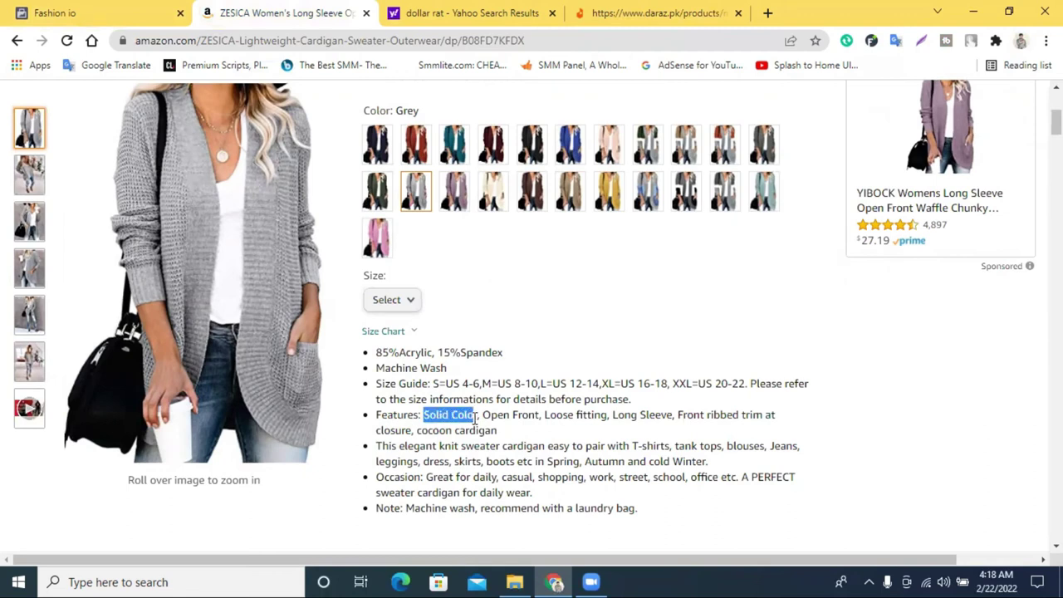
{"action": "right_click", "coordinate": [465, 419]}
{"action": "left_click", "coordinate": [512, 432]}
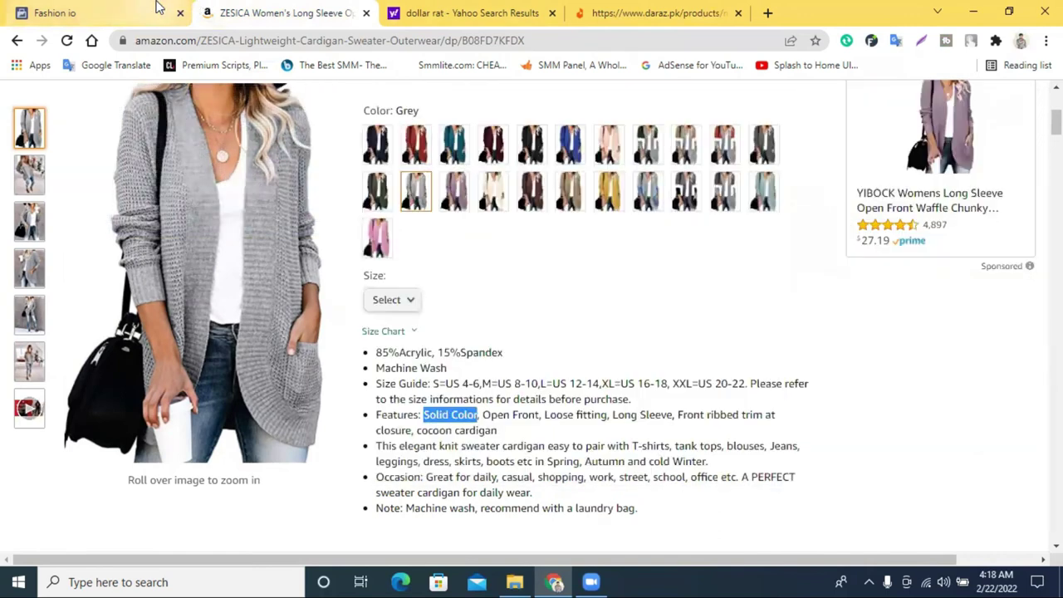
{"action": "left_click", "coordinate": [159, 10]}
{"action": "right_click", "coordinate": [677, 227]}
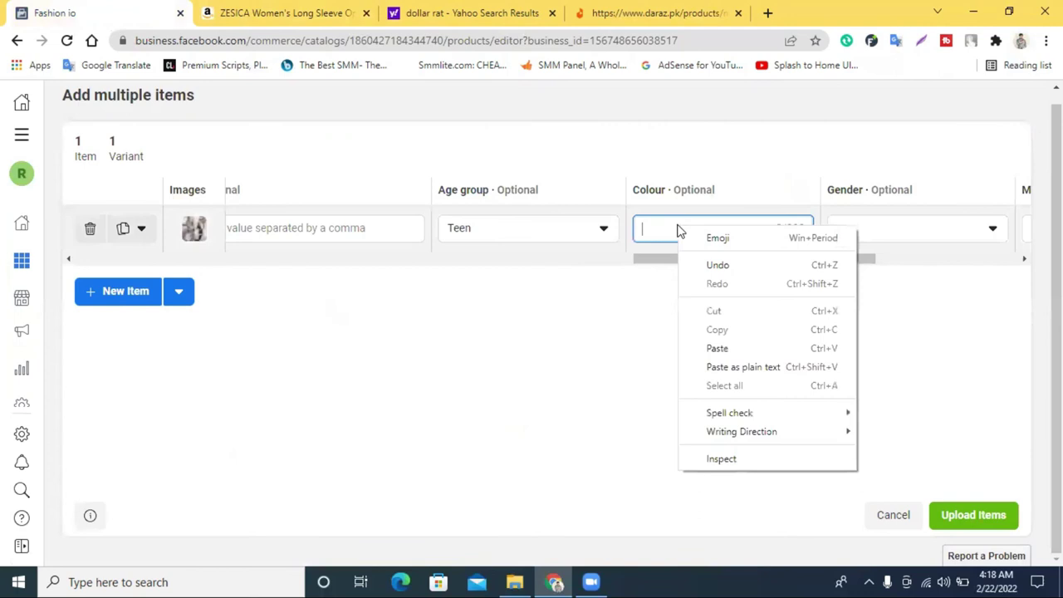
{"action": "left_click", "coordinate": [718, 346]}
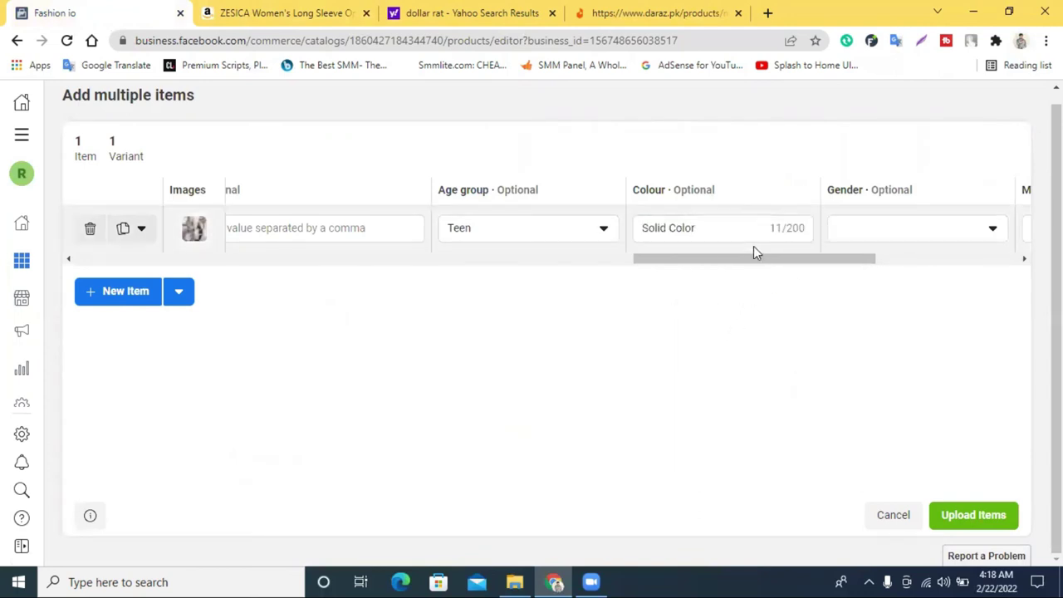
Step: Set the item's gender to Female and leave the optional material empty
{"action": "left_click_drag", "start_coordinate": [738, 261], "coordinate": [764, 261]}
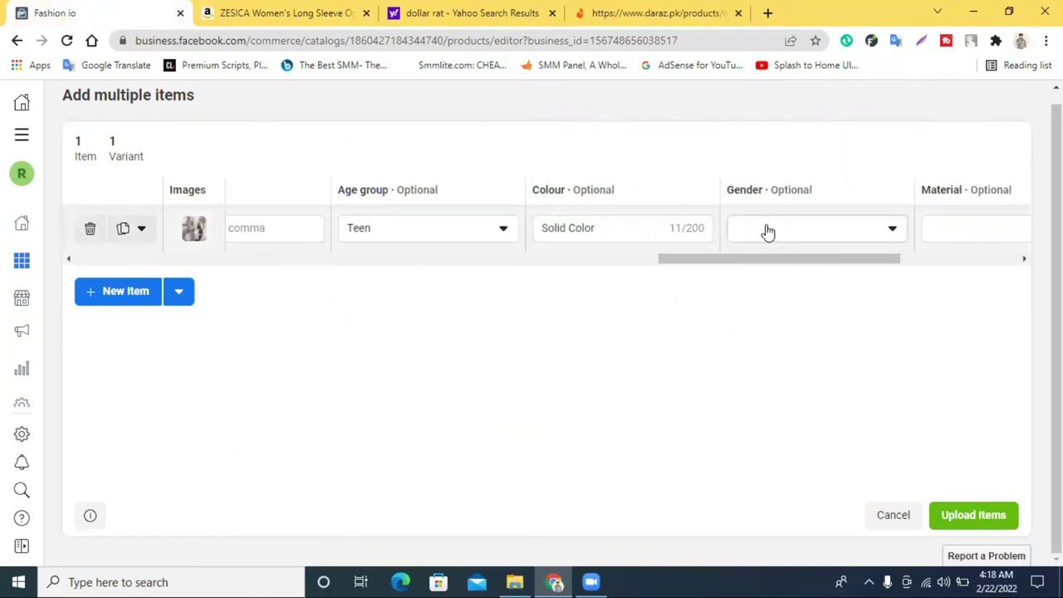
{"action": "left_click", "coordinate": [768, 230]}
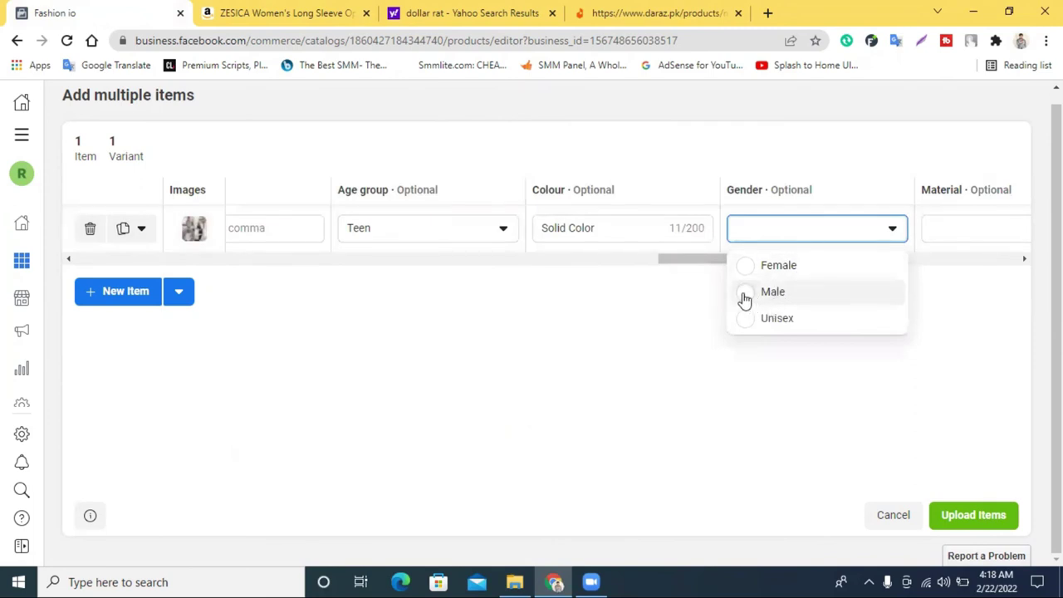
{"action": "left_click", "coordinate": [743, 299]}
{"action": "left_click_drag", "start_coordinate": [741, 264], "coordinate": [806, 268]}
{"action": "left_click", "coordinate": [757, 232]}
{"action": "left_click", "coordinate": [768, 264]}
{"action": "left_click", "coordinate": [720, 226]}
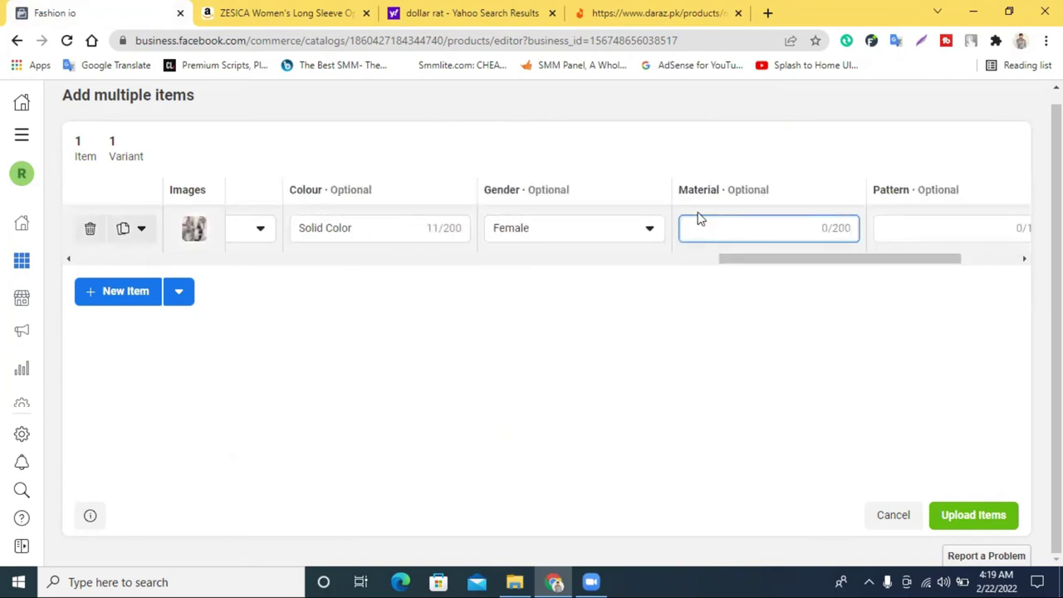
Step: Try to transfer the size guide line from the Amazon cardigan page into the item's size field
{"action": "left_click_drag", "start_coordinate": [795, 266], "coordinate": [911, 268]}
{"action": "left_click", "coordinate": [897, 228]}
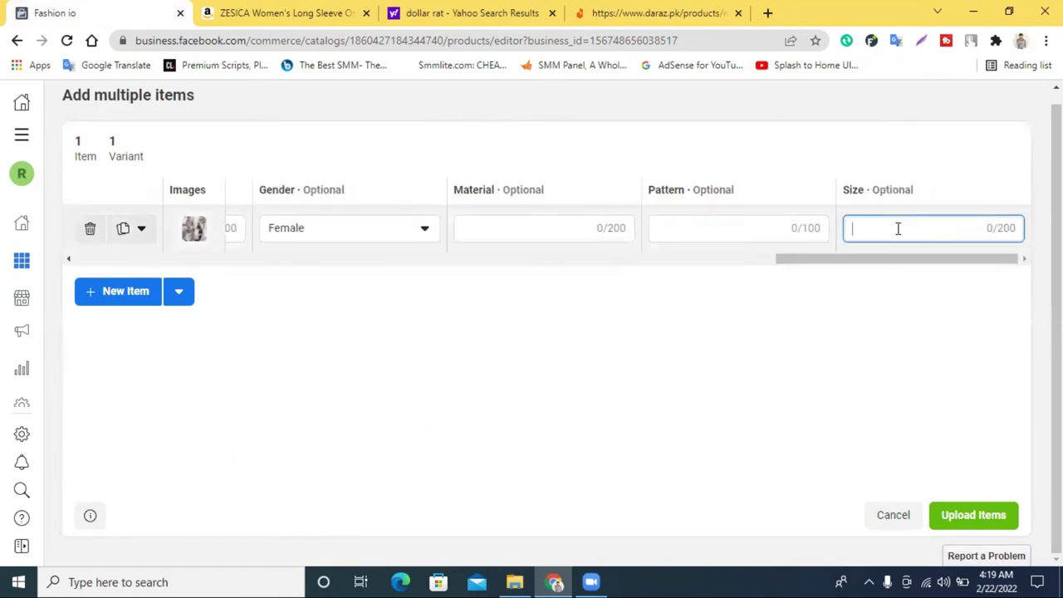
{"action": "left_click", "coordinate": [439, 12]}
{"action": "left_click", "coordinate": [308, 11]}
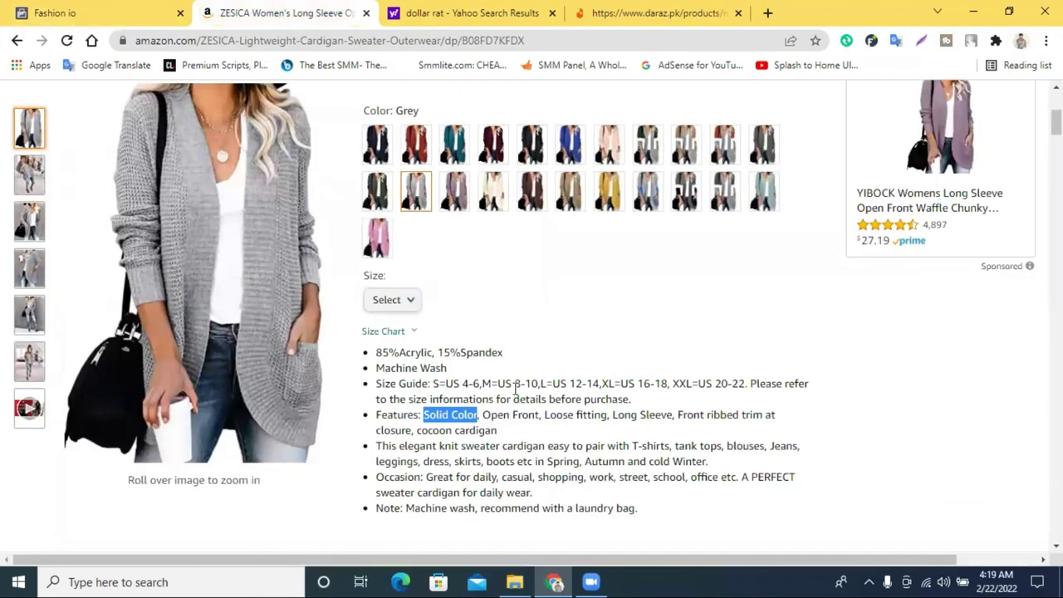
{"action": "left_click_drag", "start_coordinate": [745, 383], "coordinate": [376, 384]}
{"action": "right_click", "coordinate": [382, 387]}
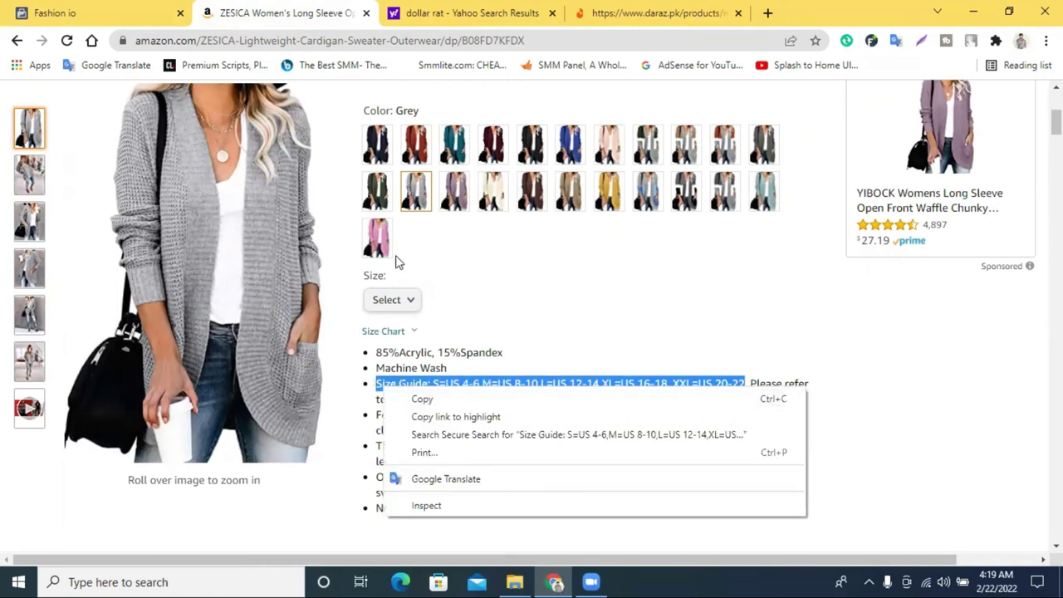
{"action": "left_click", "coordinate": [111, 8]}
{"action": "right_click", "coordinate": [868, 224]}
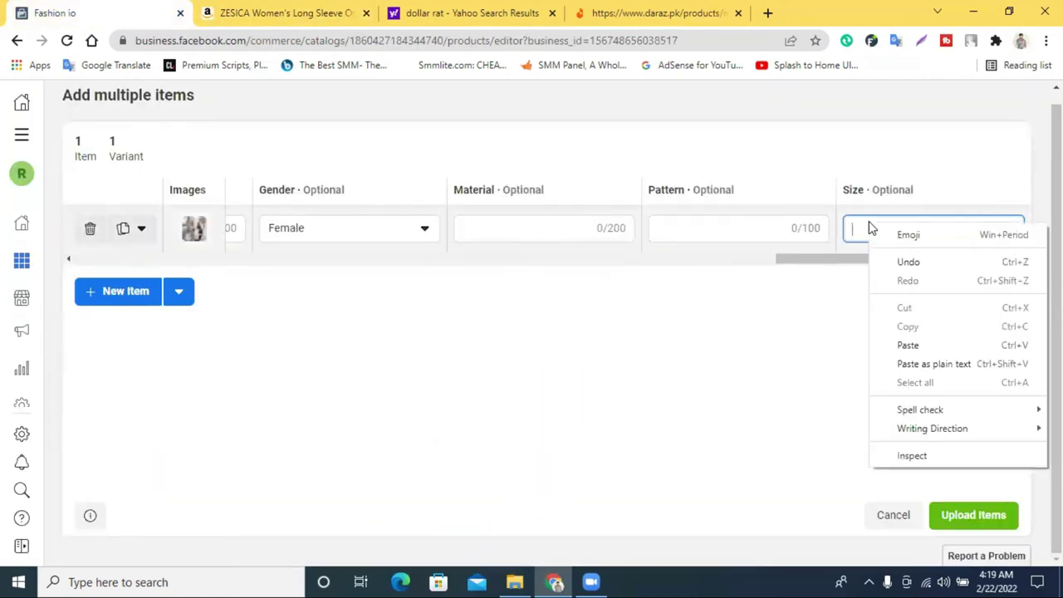
{"action": "left_click", "coordinate": [907, 344]}
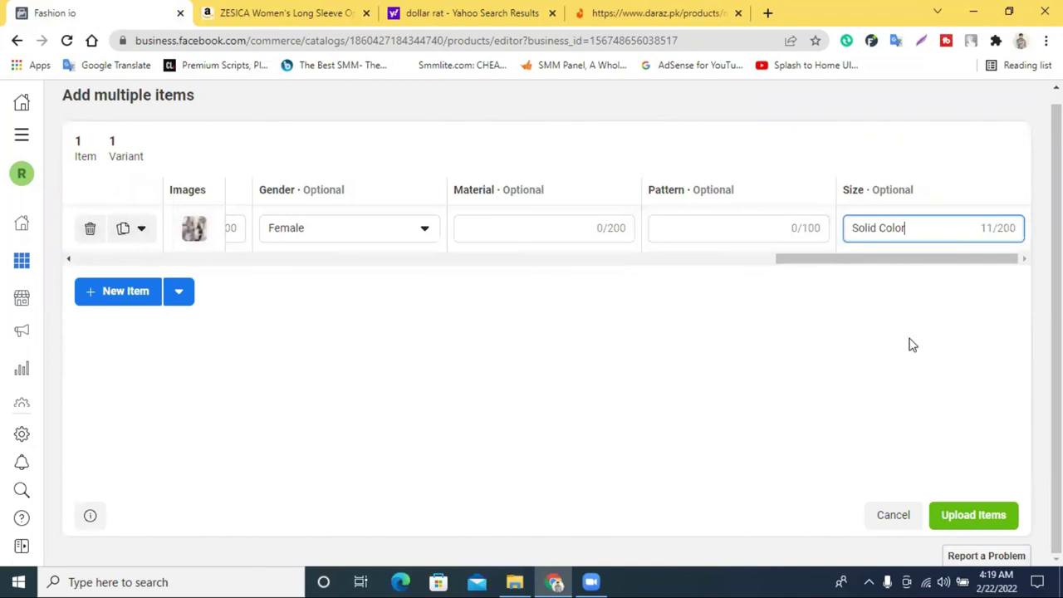
Step: Replace the item's size with "Size Guide: S=US 4-6,M=US 8-10,L=US 12-14,XL=US 16-18, XXL=US 20-22" copied from the Amazon page
{"action": "left_click", "coordinate": [304, 12]}
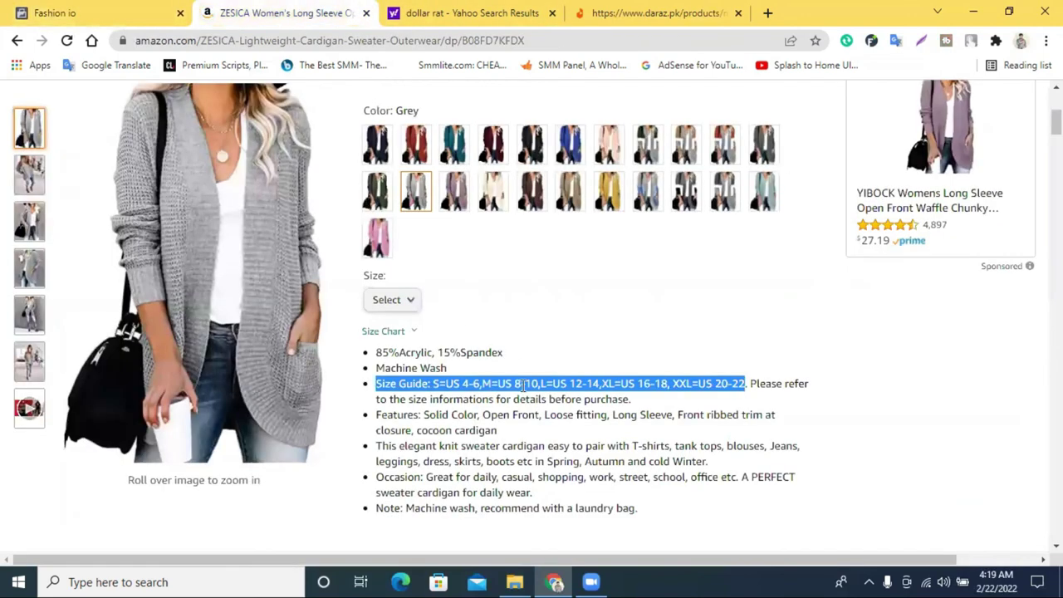
{"action": "right_click", "coordinate": [524, 387]}
{"action": "left_click", "coordinate": [563, 399]}
{"action": "key", "text": "ctrl+shift+Tab"}
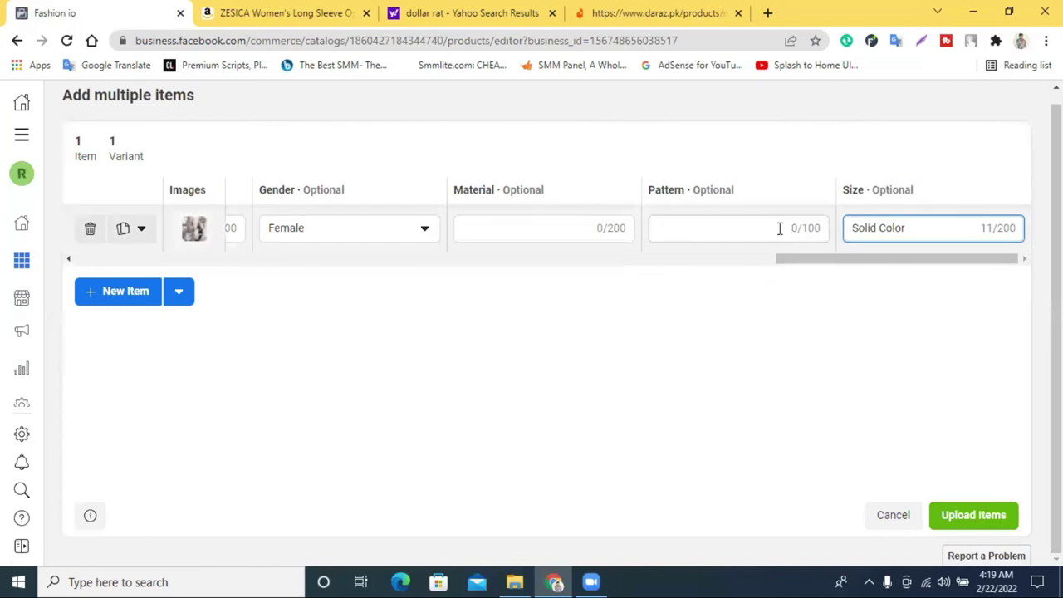
{"action": "left_click_drag", "start_coordinate": [906, 229], "coordinate": [850, 229]}
{"action": "right_click", "coordinate": [852, 231]}
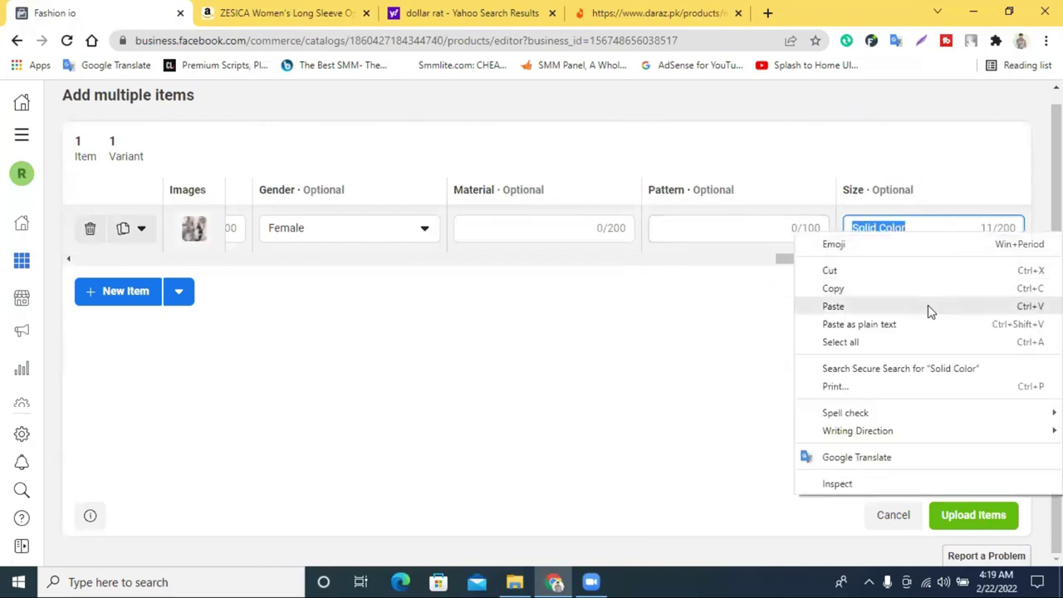
{"action": "left_click", "coordinate": [928, 305]}
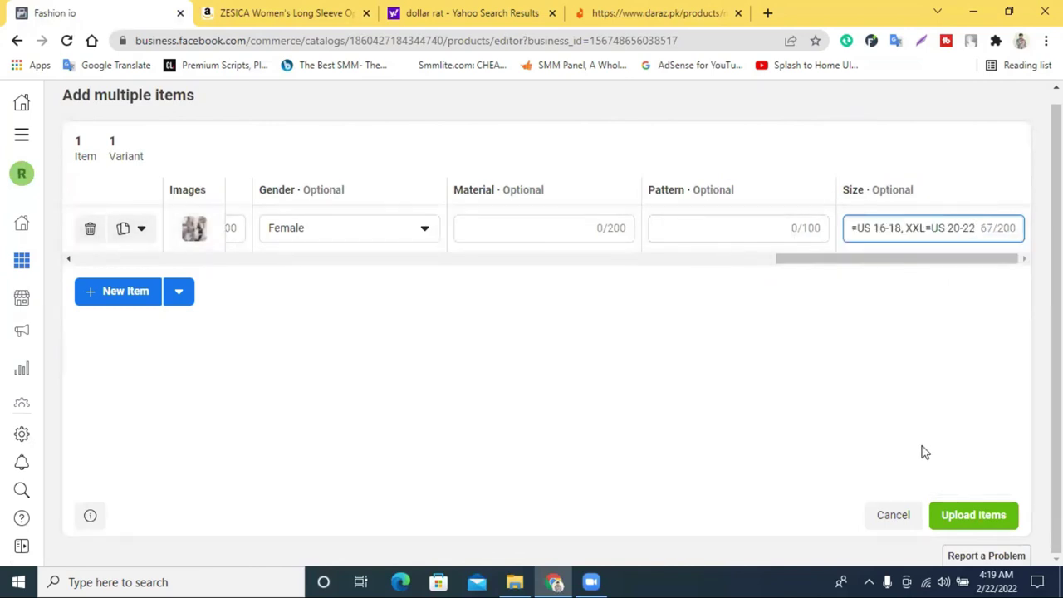
Step: Upload the completed item to the catalogue and return to the item list
{"action": "scroll", "coordinate": [437, 308], "scroll_direction": "up", "scroll_amount": 1}
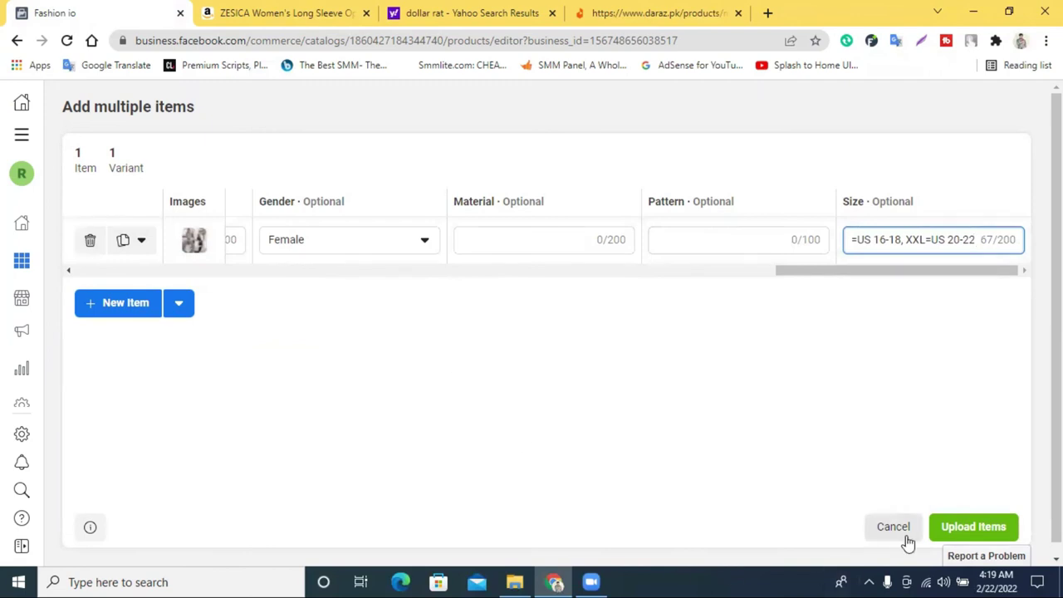
{"action": "left_click", "coordinate": [971, 525]}
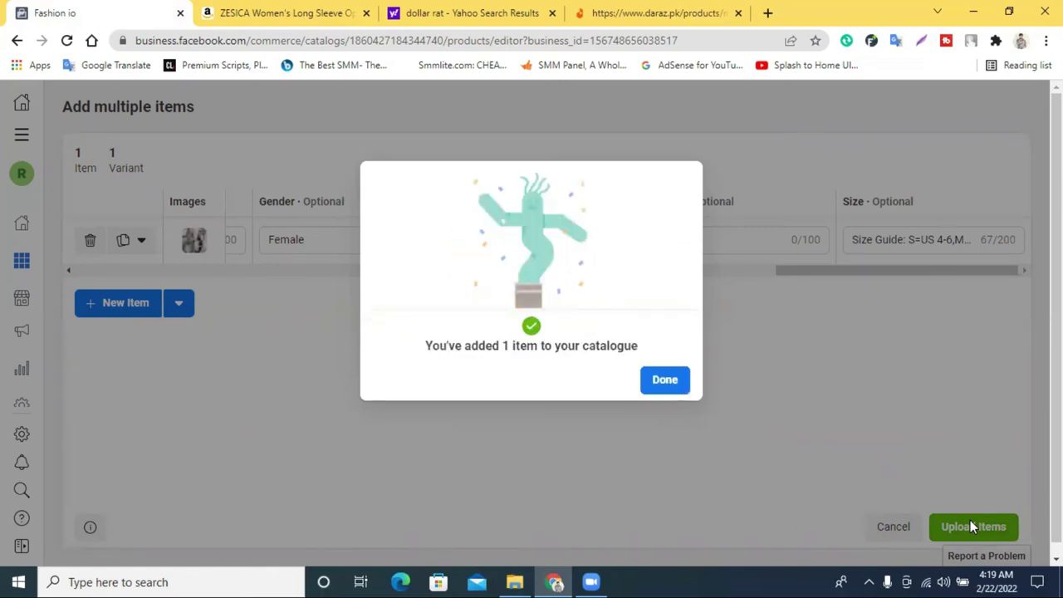
{"action": "left_click", "coordinate": [667, 389]}
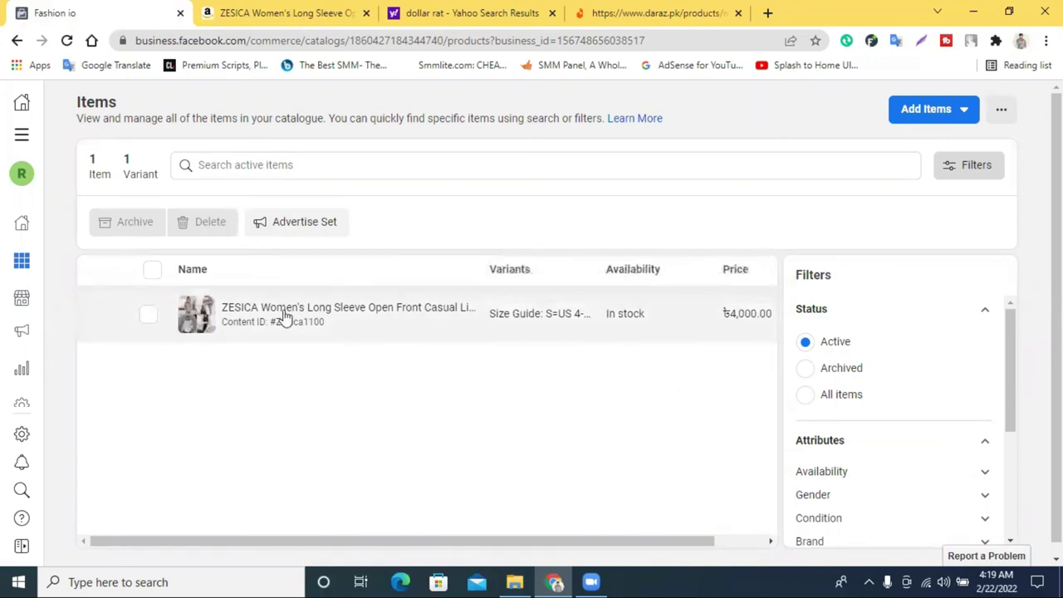
Step: Examine the status, attribute, issue and set filters of the item list, including the availability options
{"action": "scroll", "coordinate": [669, 327], "scroll_direction": "down", "scroll_amount": 1}
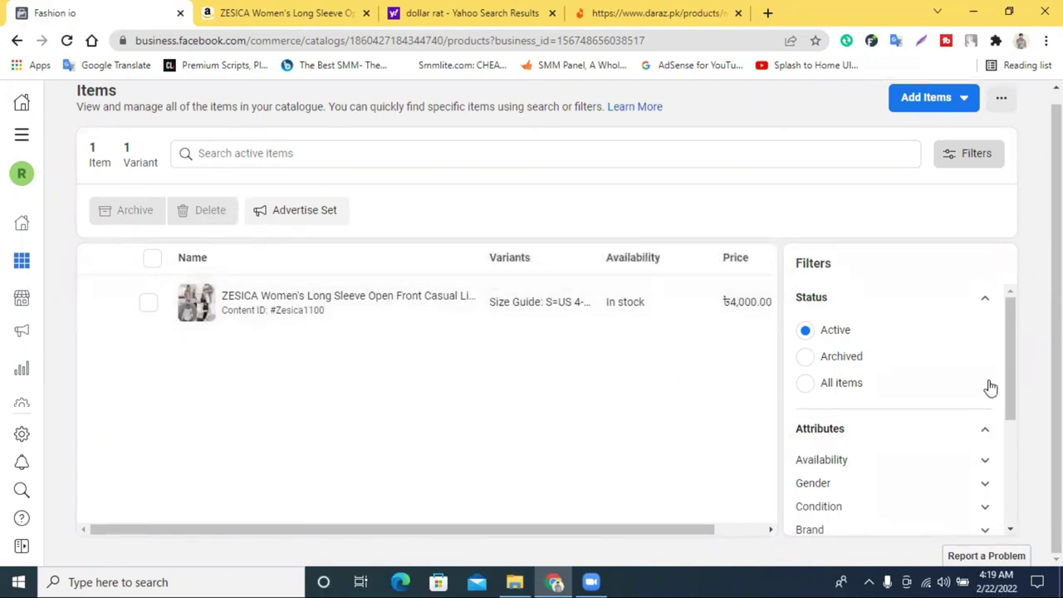
{"action": "scroll", "coordinate": [984, 390], "scroll_direction": "down", "scroll_amount": 3}
{"action": "scroll", "coordinate": [930, 440], "scroll_direction": "up", "scroll_amount": 1}
{"action": "scroll", "coordinate": [888, 448], "scroll_direction": "up", "scroll_amount": 3}
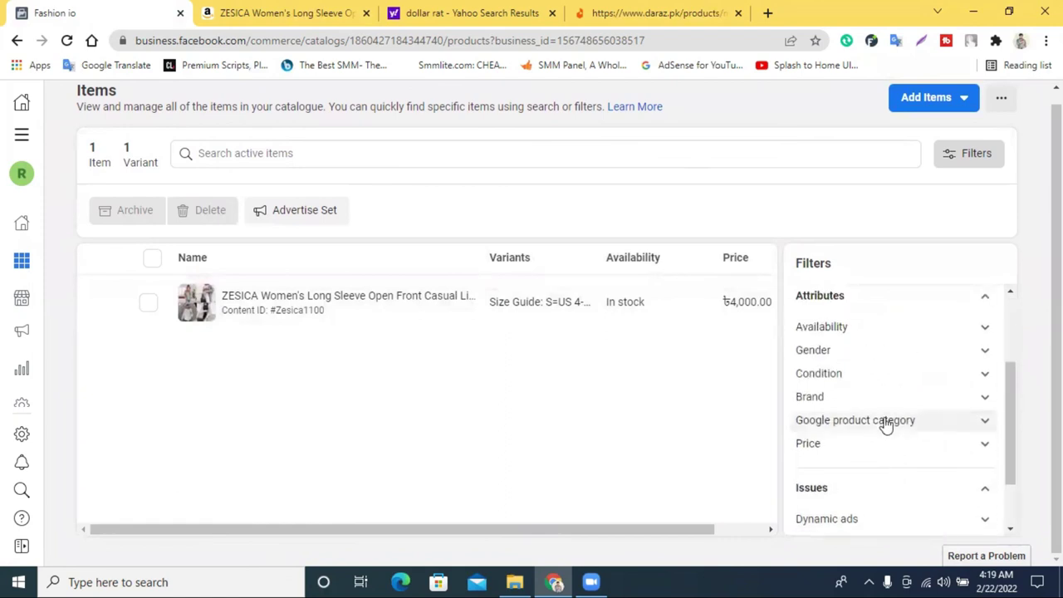
{"action": "scroll", "coordinate": [860, 389], "scroll_direction": "up", "scroll_amount": 1}
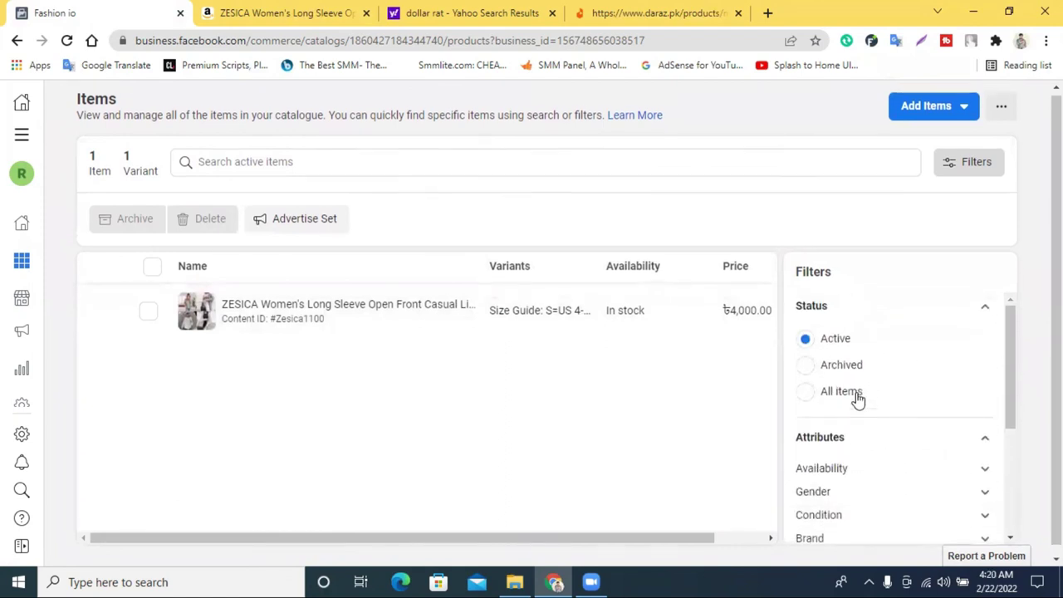
{"action": "left_click", "coordinate": [858, 477]}
{"action": "scroll", "coordinate": [875, 467], "scroll_direction": "down", "scroll_amount": 5}
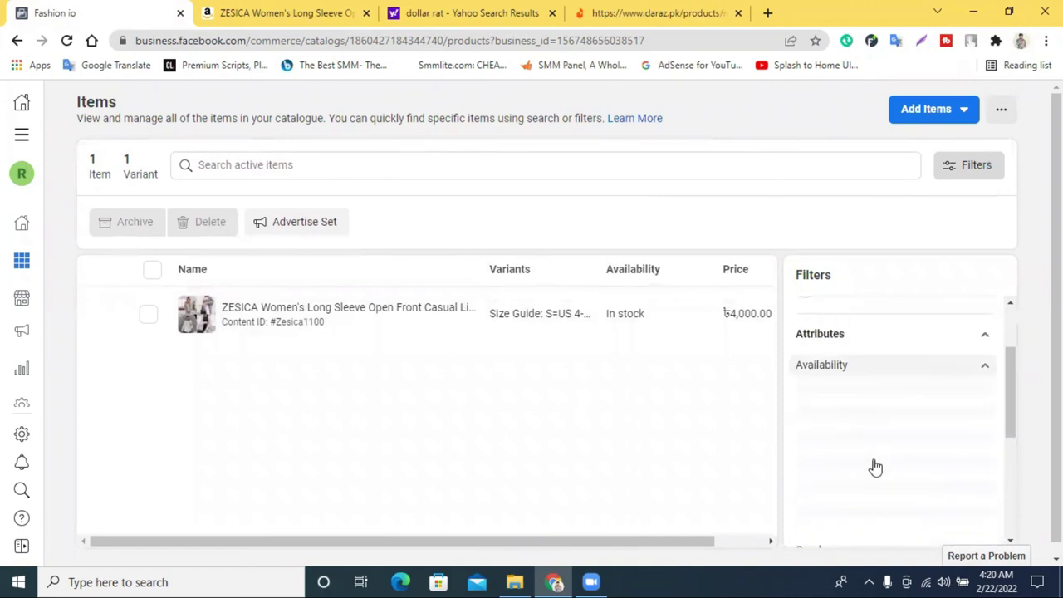
{"action": "scroll", "coordinate": [898, 437], "scroll_direction": "up", "scroll_amount": 1}
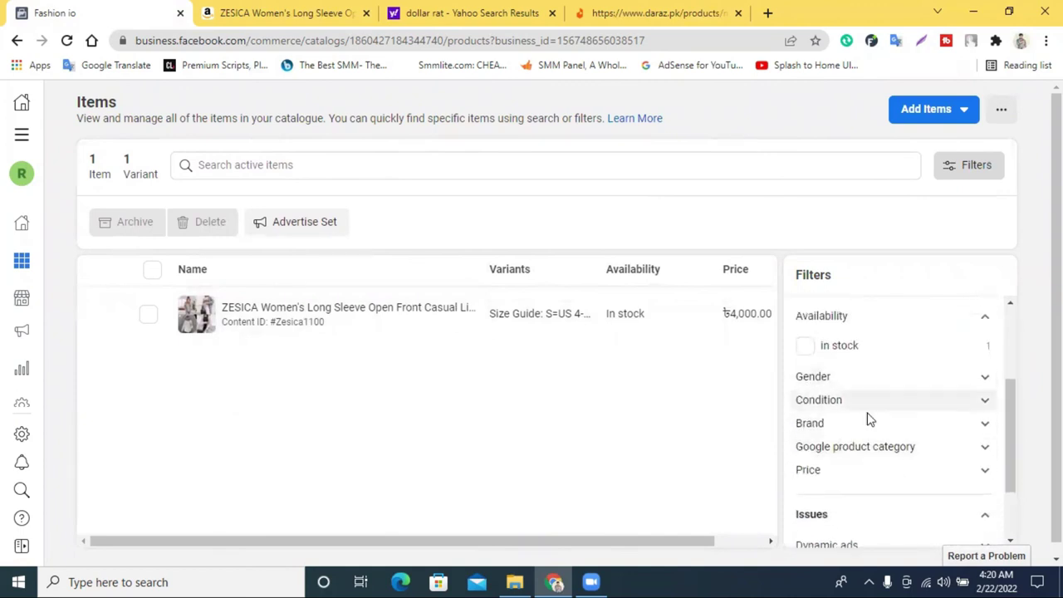
{"action": "scroll", "coordinate": [868, 418], "scroll_direction": "down", "scroll_amount": 3}
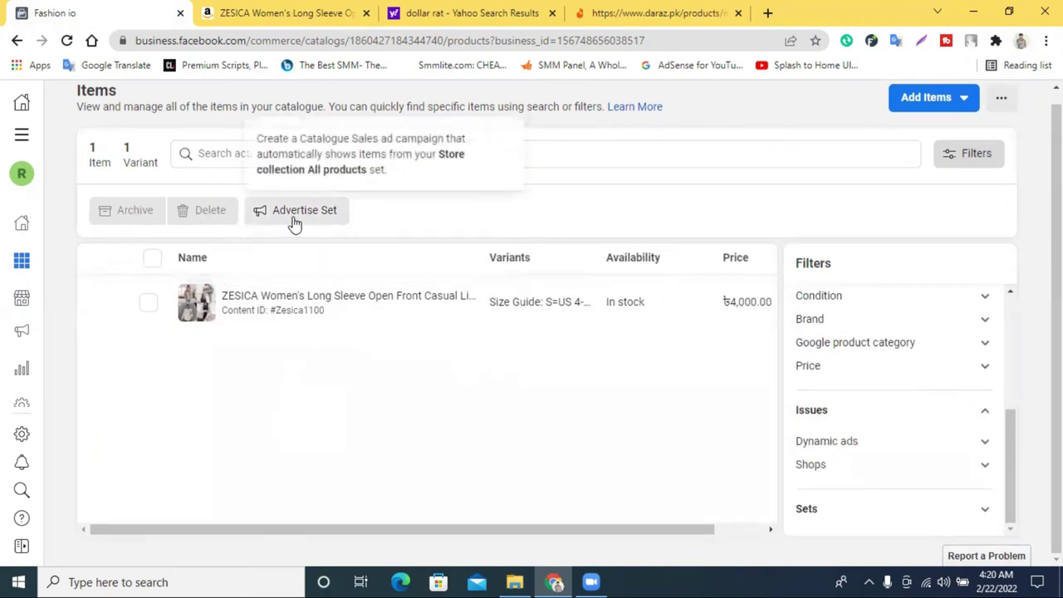
Step: Select all items in the list and try to advertise the set, closing the ad account dialog
{"action": "left_click", "coordinate": [150, 259]}
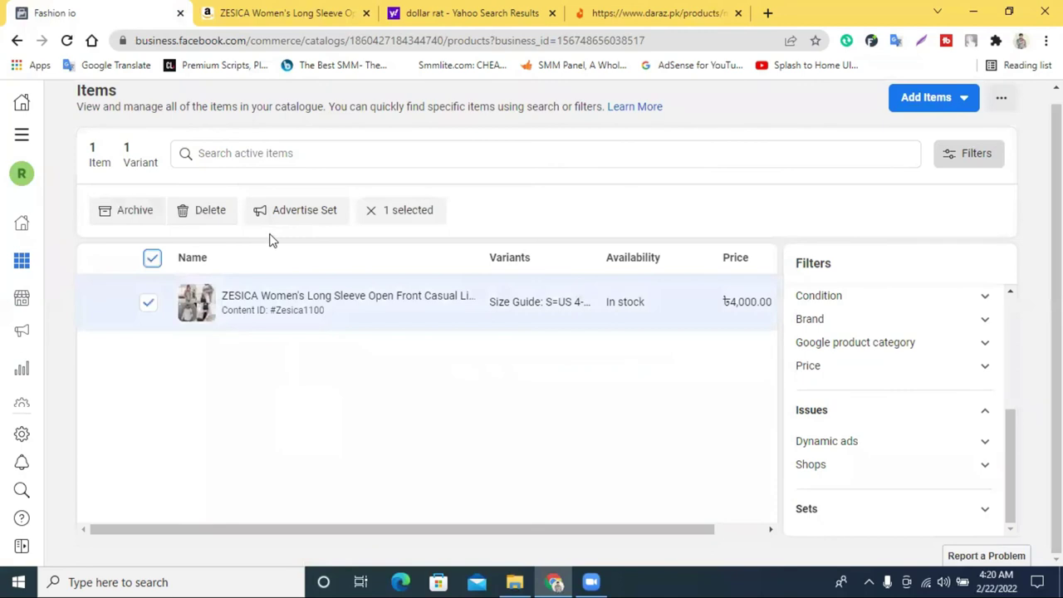
{"action": "left_click", "coordinate": [304, 210]}
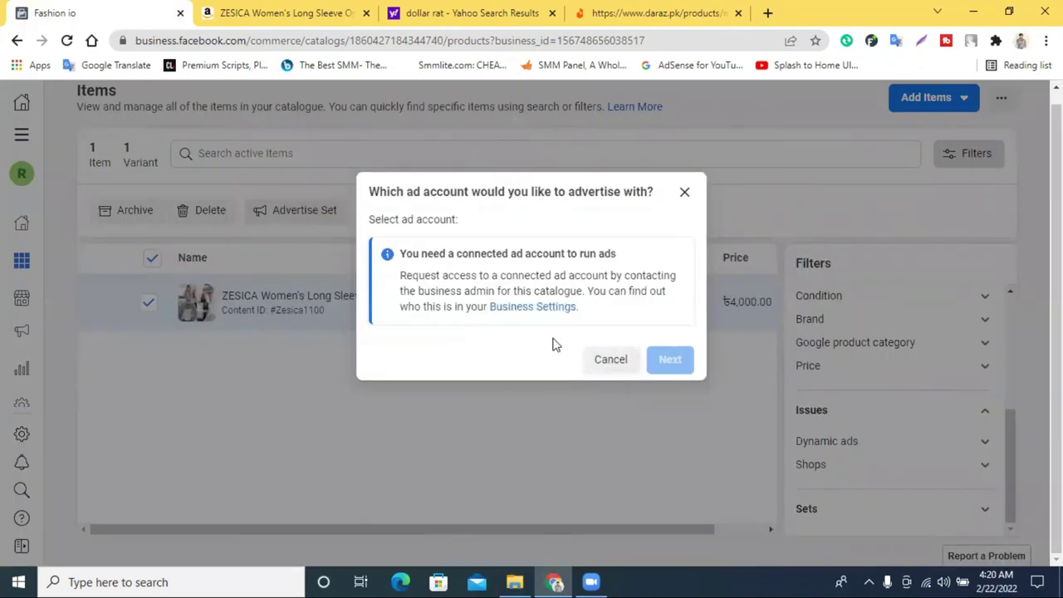
{"action": "left_click", "coordinate": [684, 191]}
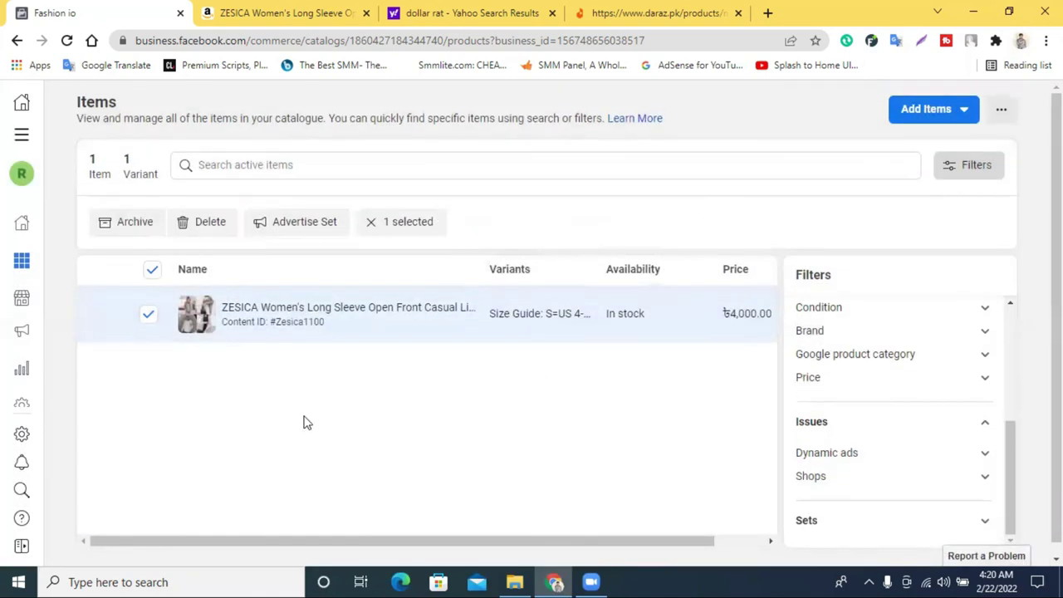
Step: Start creating a new filter-based set in the catalogue's Sets section
{"action": "mouse_move", "coordinate": [31, 334]}
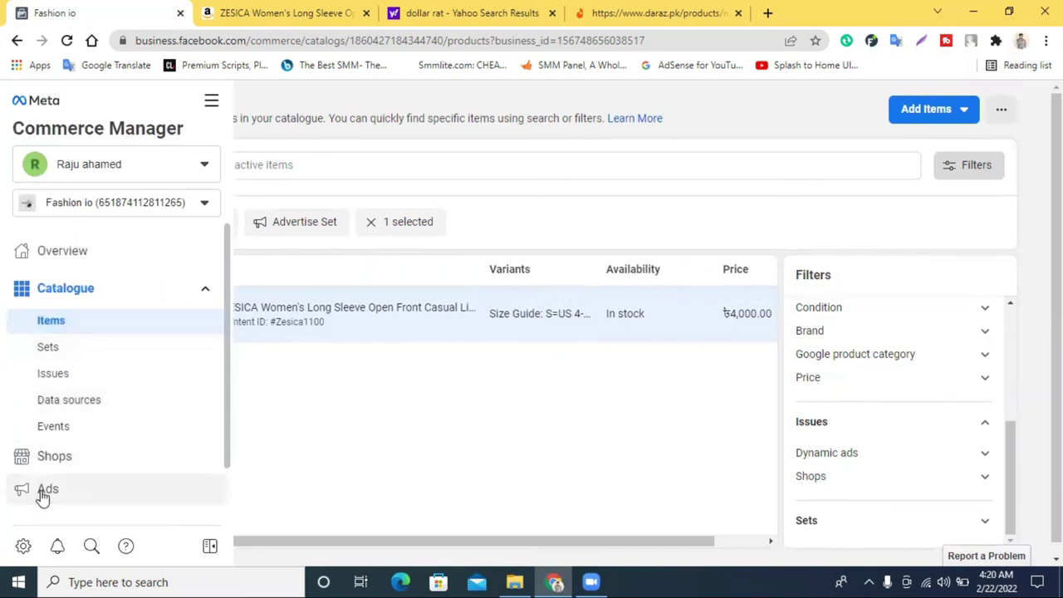
{"action": "left_click", "coordinate": [64, 348]}
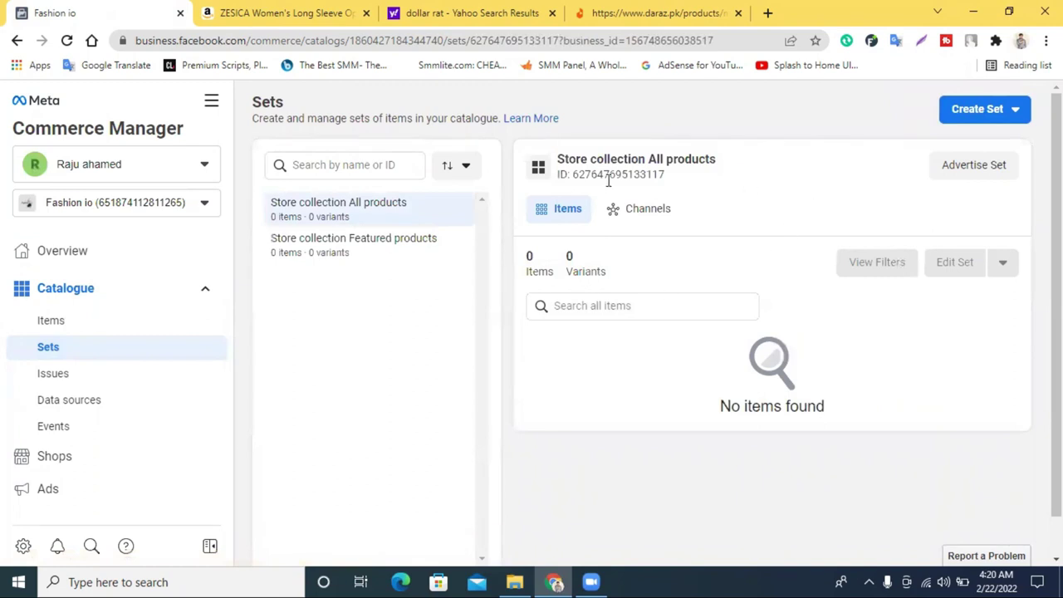
{"action": "triple_click", "coordinate": [642, 174]}
{"action": "left_click", "coordinate": [792, 195]}
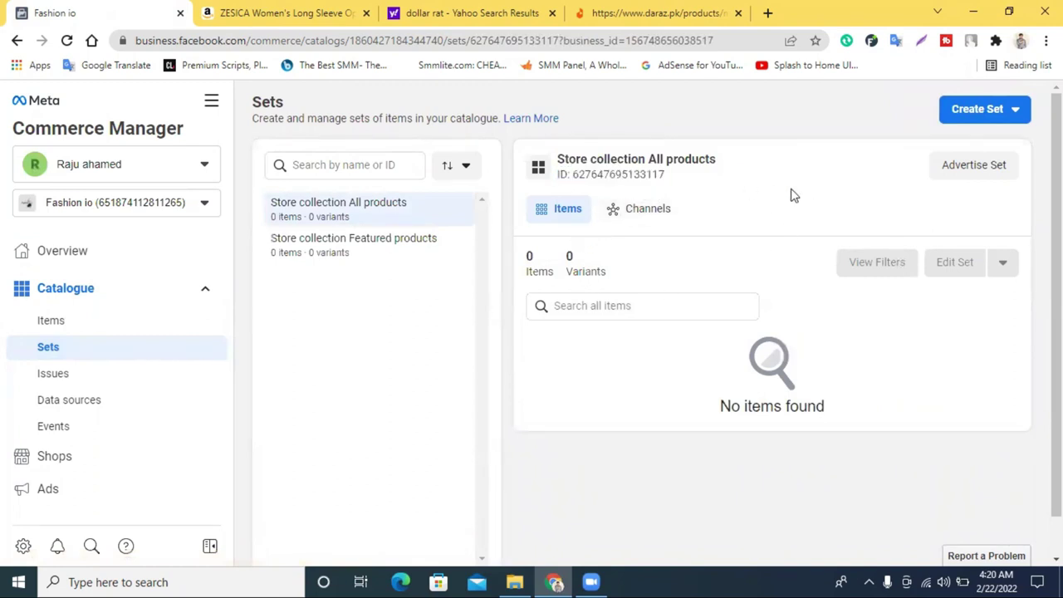
{"action": "left_click", "coordinate": [1007, 109]}
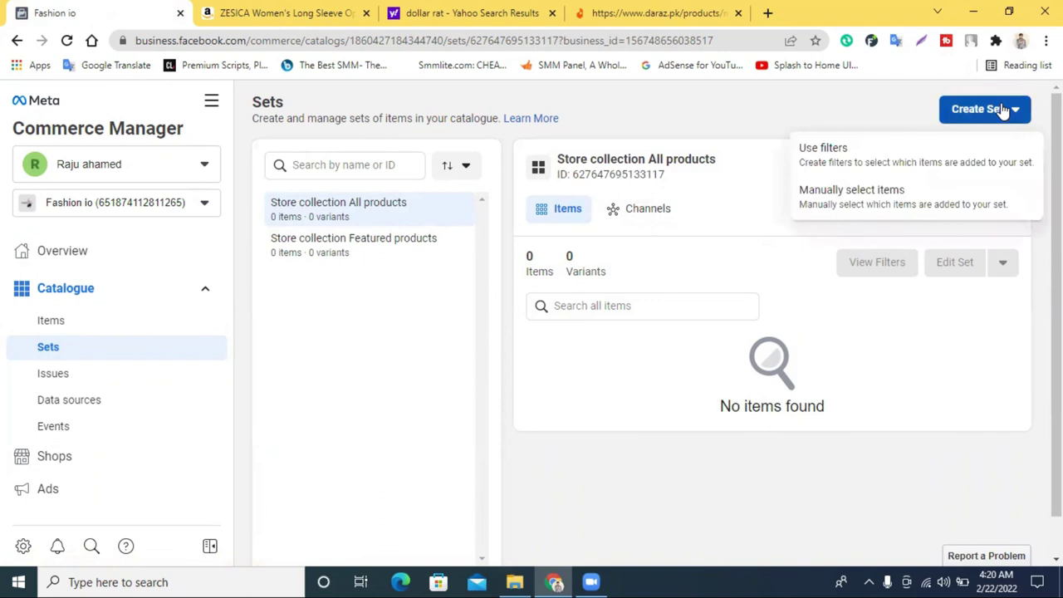
{"action": "left_click", "coordinate": [846, 162]}
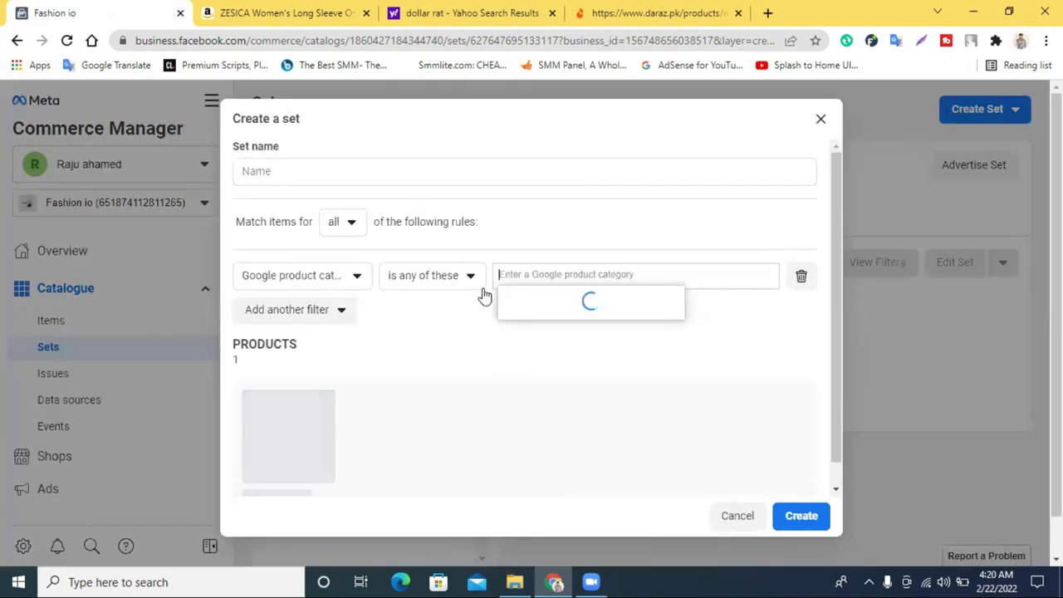
Step: Examine the new set's name field, Google product category rule, matching products and additional filter options
{"action": "scroll", "coordinate": [392, 323], "scroll_direction": "down", "scroll_amount": 1}
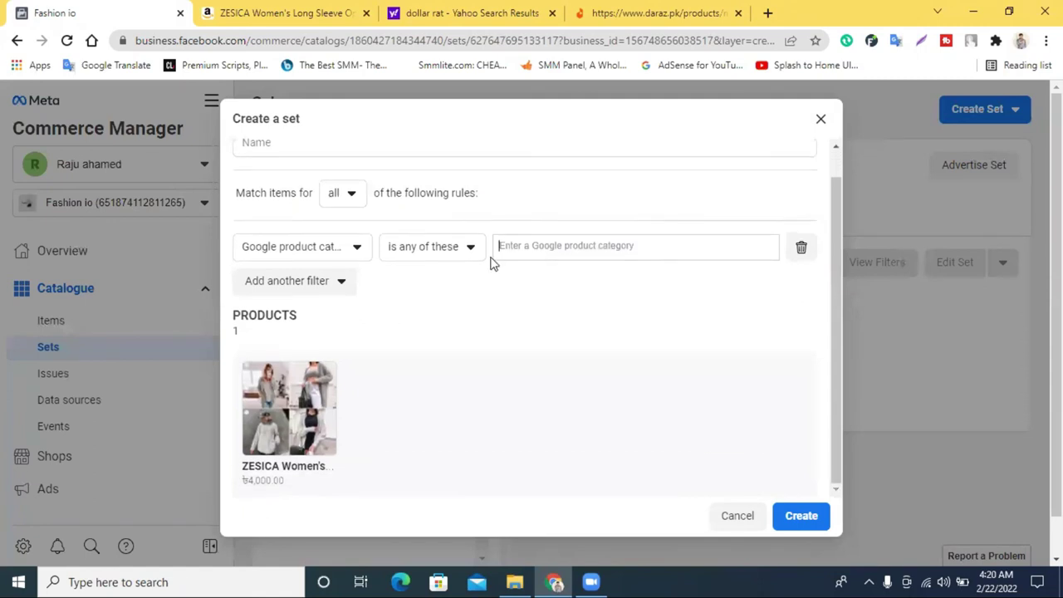
{"action": "scroll", "coordinate": [353, 290], "scroll_direction": "down", "scroll_amount": 1}
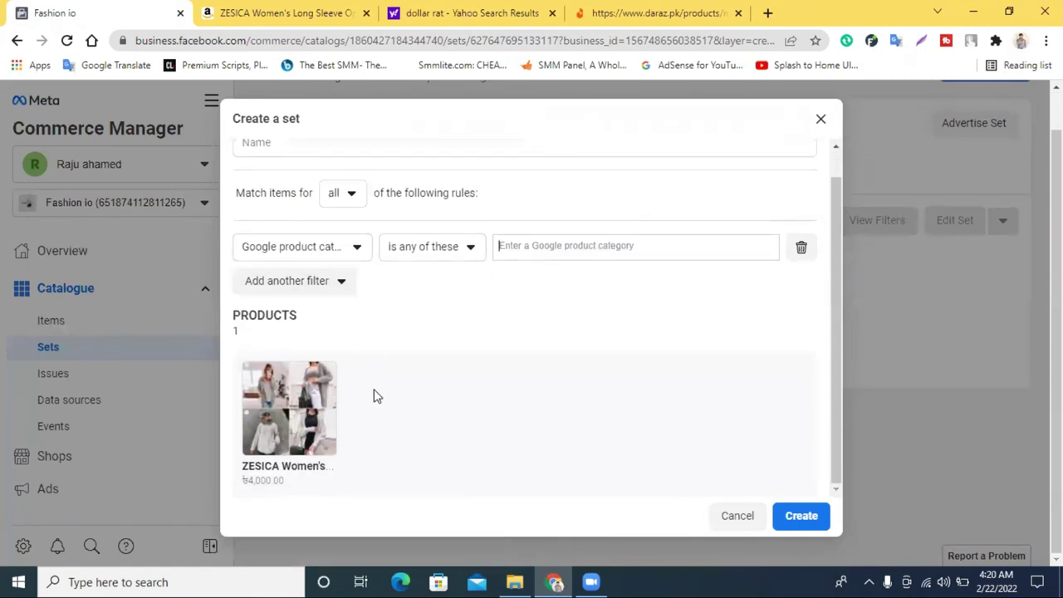
{"action": "scroll", "coordinate": [373, 396], "scroll_direction": "up", "scroll_amount": 1}
{"action": "left_click", "coordinate": [322, 178]}
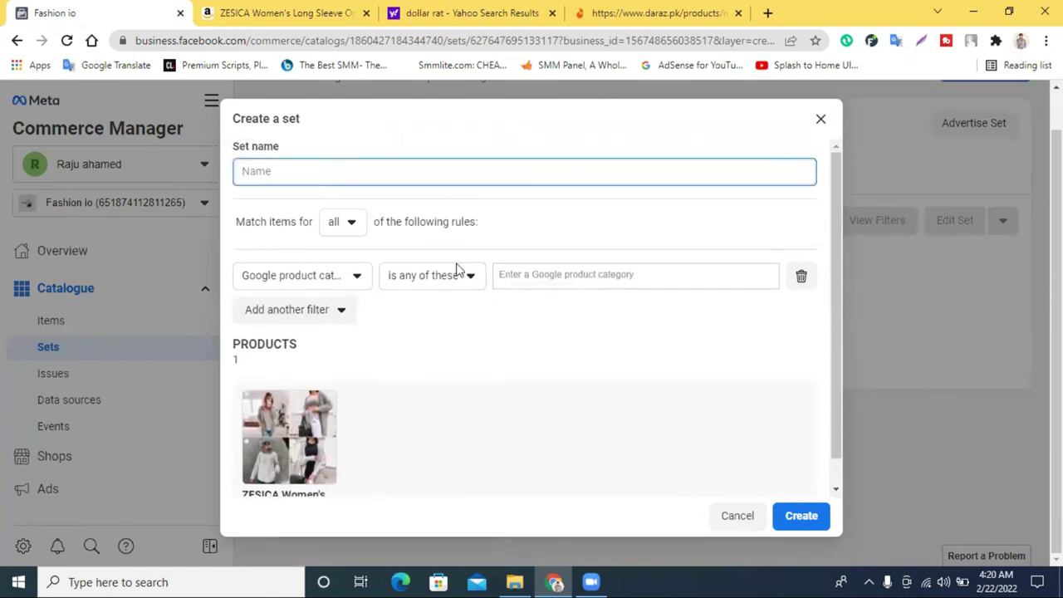
{"action": "scroll", "coordinate": [498, 369], "scroll_direction": "down", "scroll_amount": 1}
{"action": "left_click", "coordinate": [590, 243]}
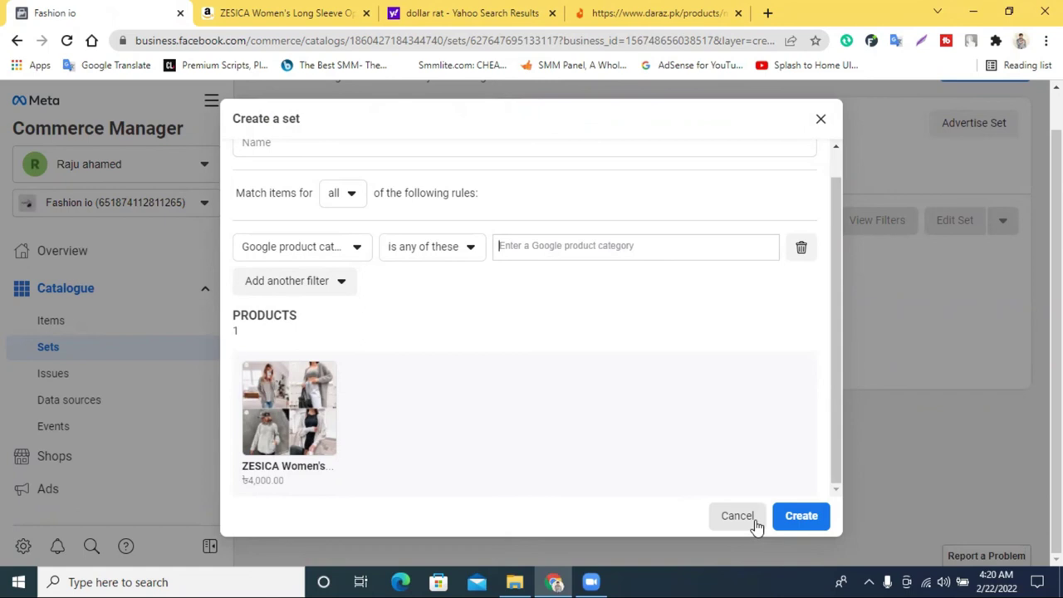
{"action": "left_click", "coordinate": [339, 281]}
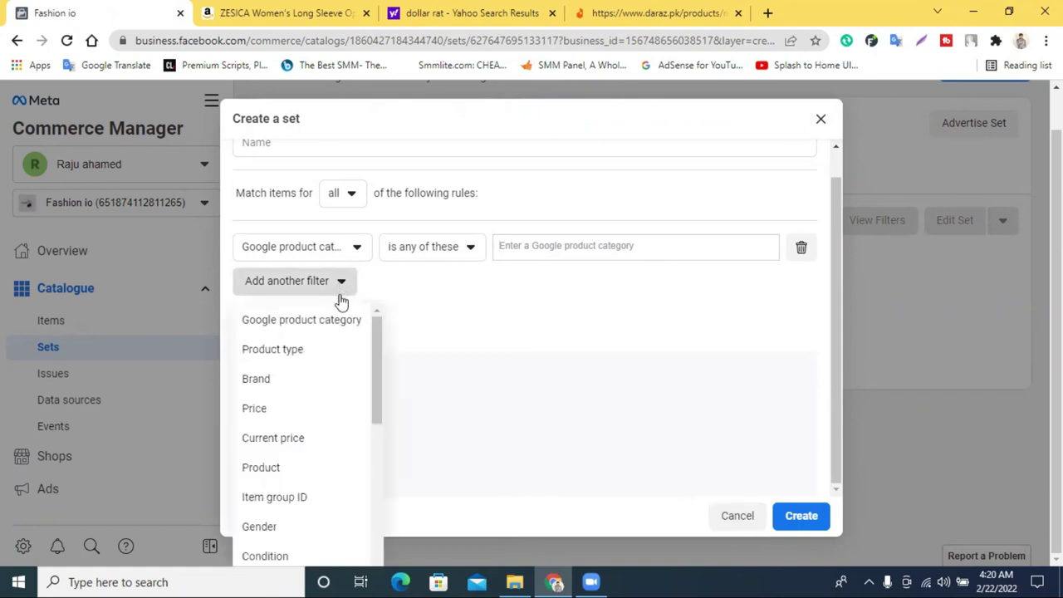
{"action": "left_click", "coordinate": [592, 341]}
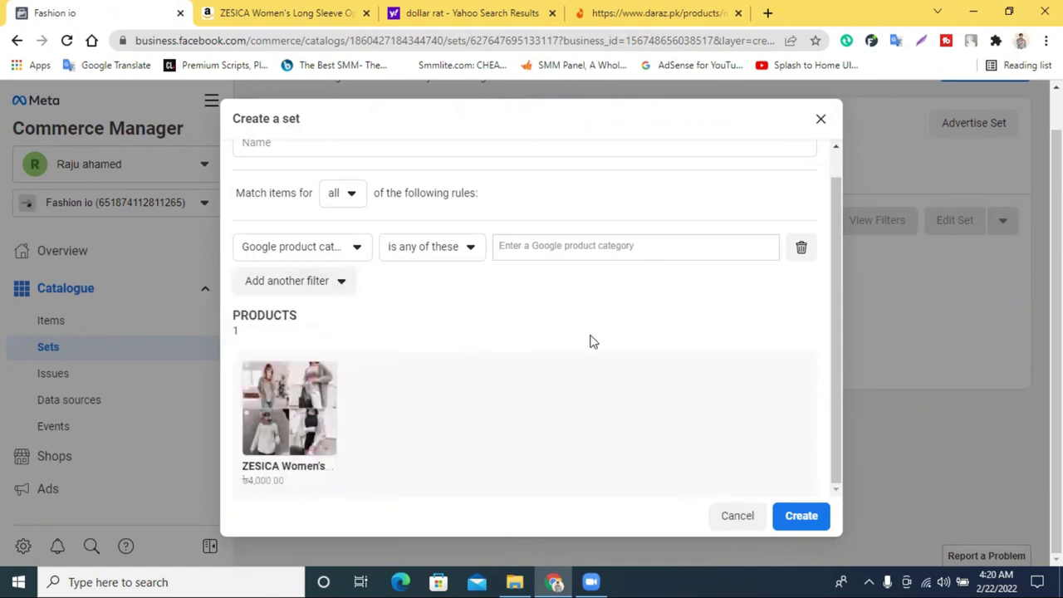
Step: Discard the new set and examine the catalogue's Issues section, including its error and warning filter and the improvement opportunities
{"action": "left_click", "coordinate": [821, 119]}
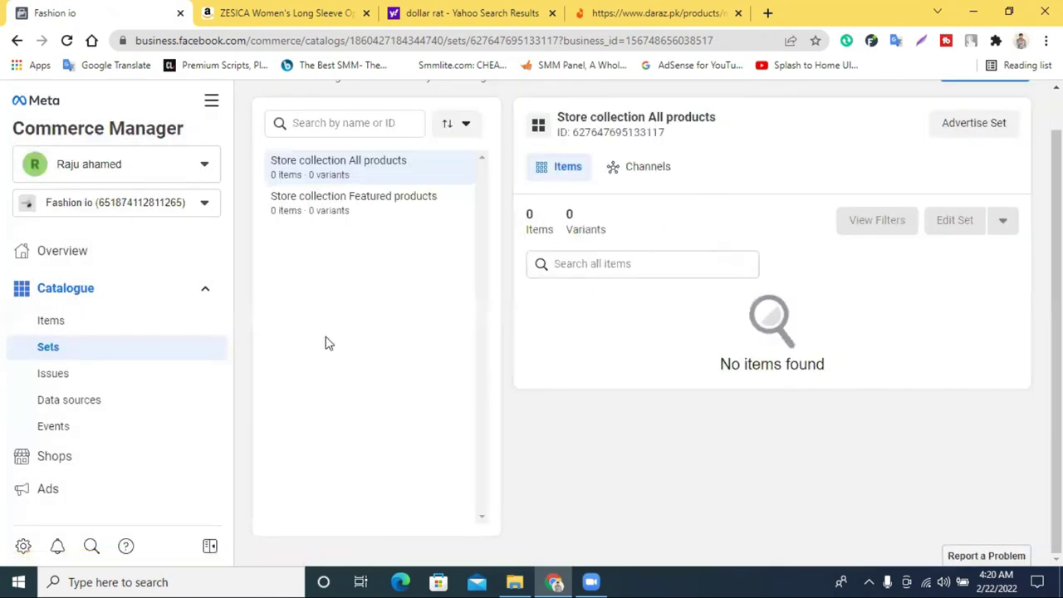
{"action": "left_click", "coordinate": [63, 378]}
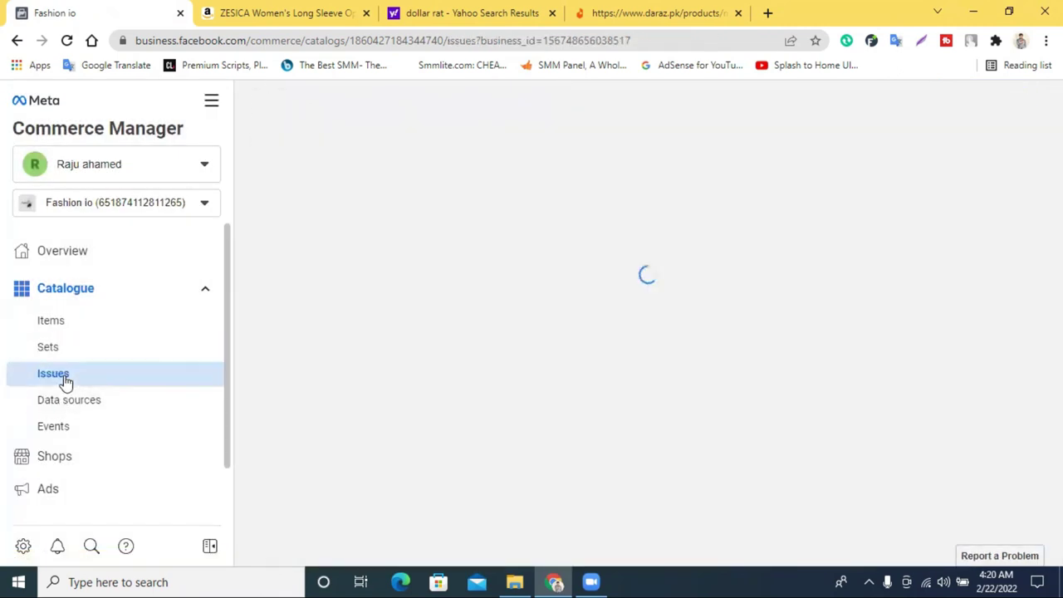
{"action": "scroll", "coordinate": [60, 451], "scroll_direction": "down", "scroll_amount": 1}
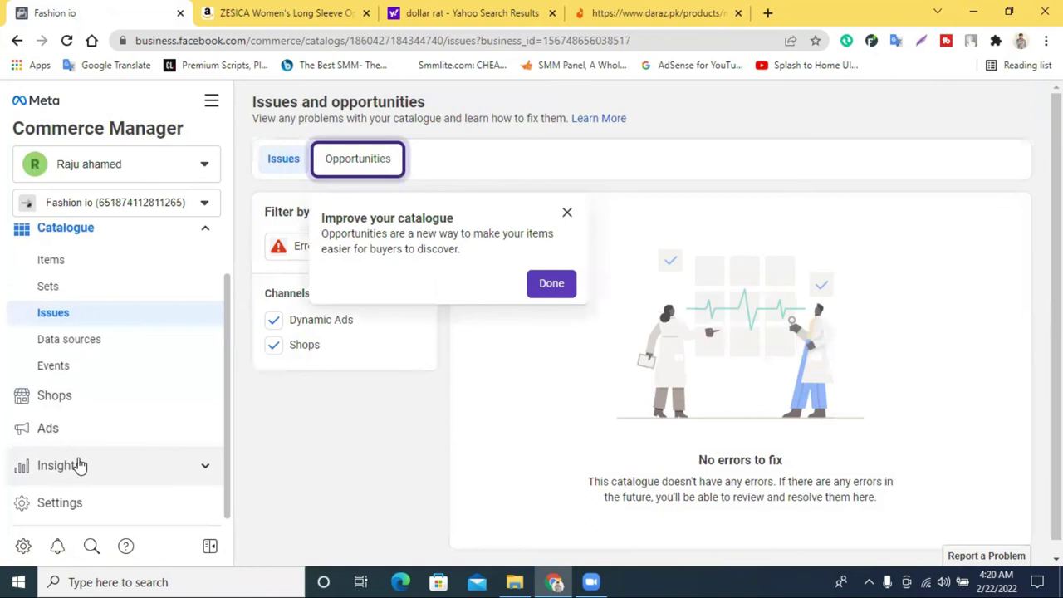
{"action": "left_click", "coordinate": [75, 466]}
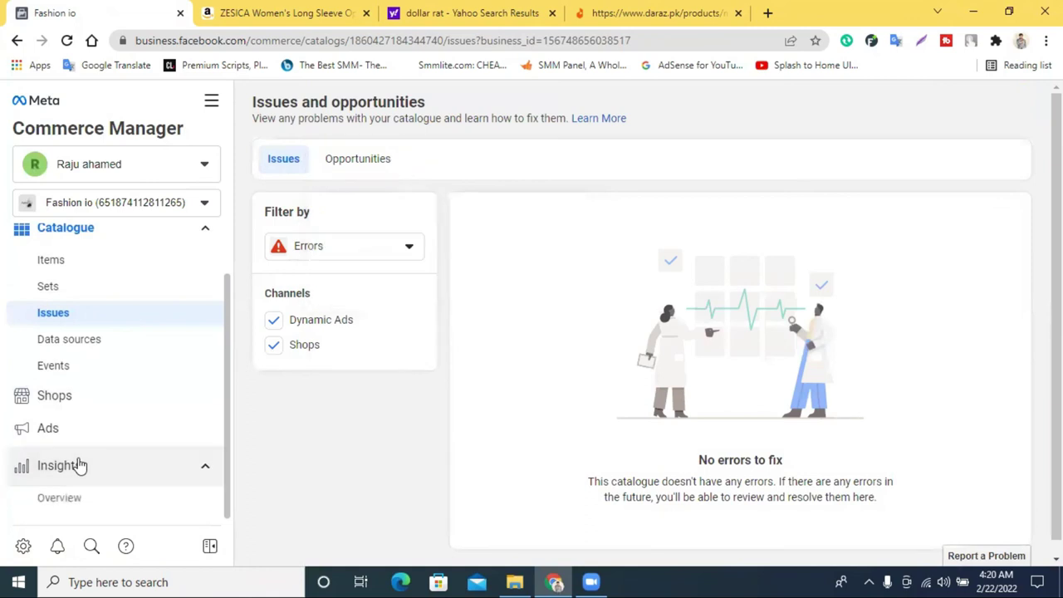
{"action": "left_click", "coordinate": [351, 247]}
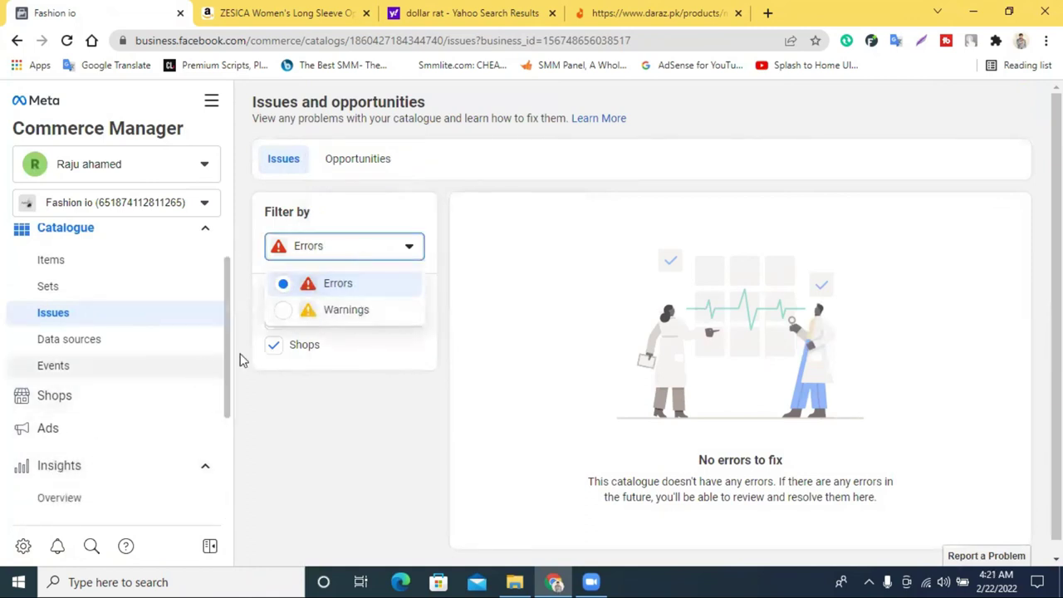
{"action": "left_click", "coordinate": [480, 245]}
{"action": "left_click", "coordinate": [357, 172]}
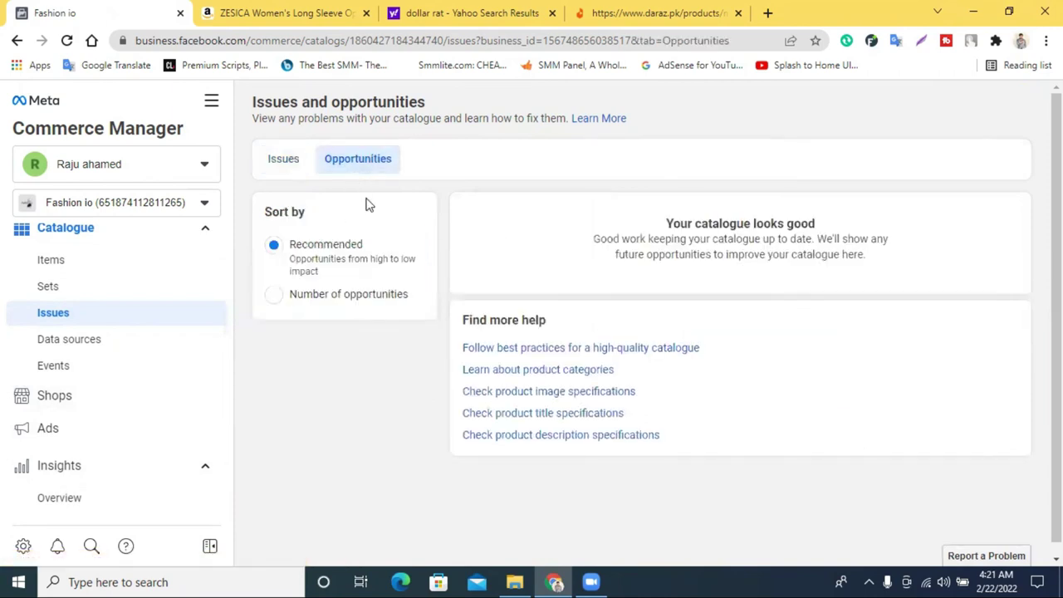
{"action": "scroll", "coordinate": [109, 271], "scroll_direction": "up", "scroll_amount": 2}
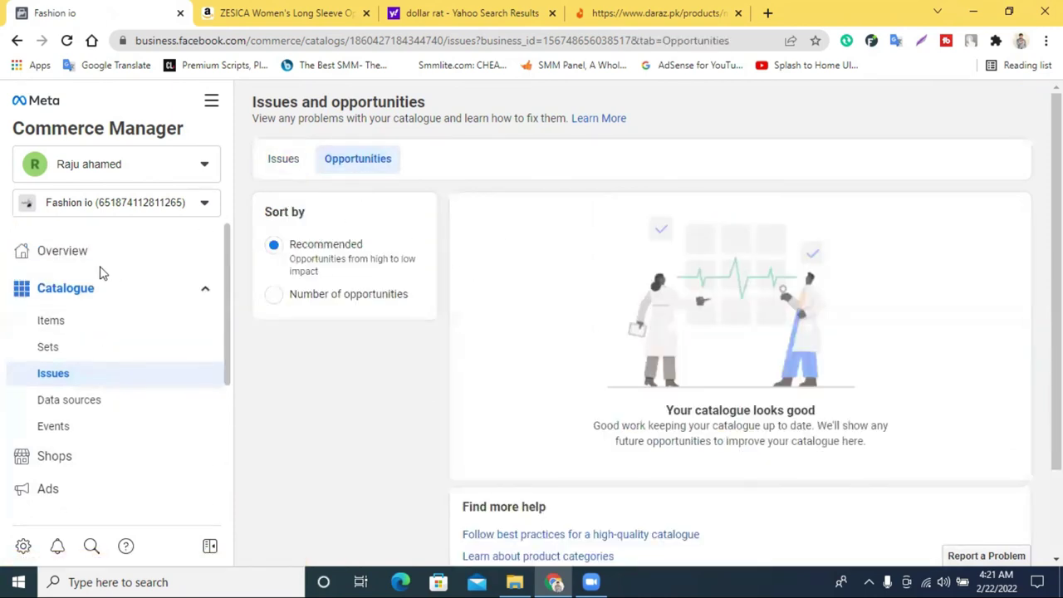
Step: Examine the cardigan's variant, availability and price columns in the item list, and return to the catalogue's Sets section
{"action": "left_click", "coordinate": [88, 326]}
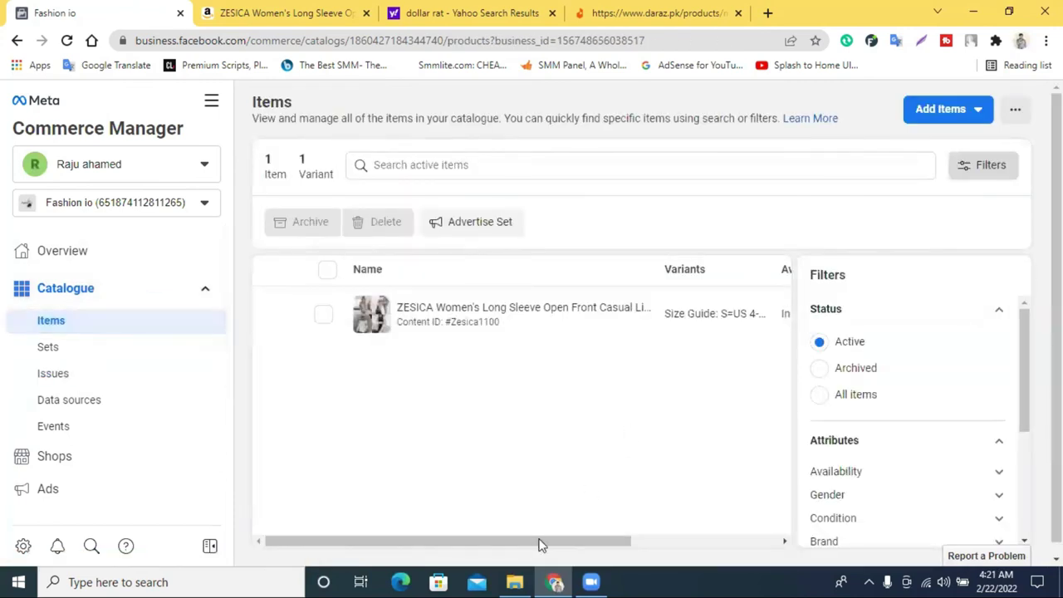
{"action": "left_click", "coordinate": [717, 536]}
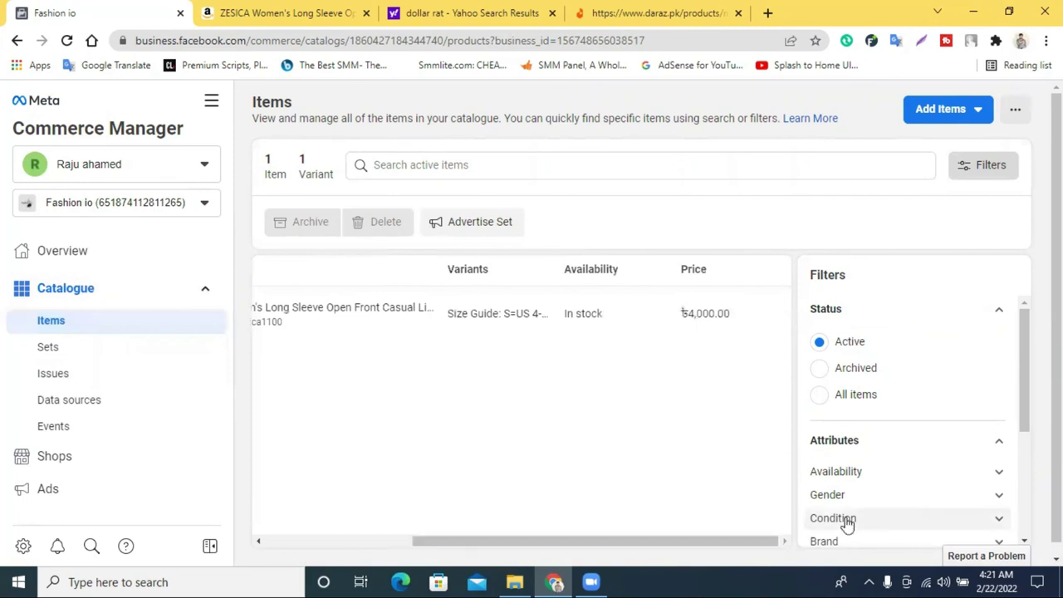
{"action": "left_click_drag", "start_coordinate": [668, 544], "coordinate": [417, 515]}
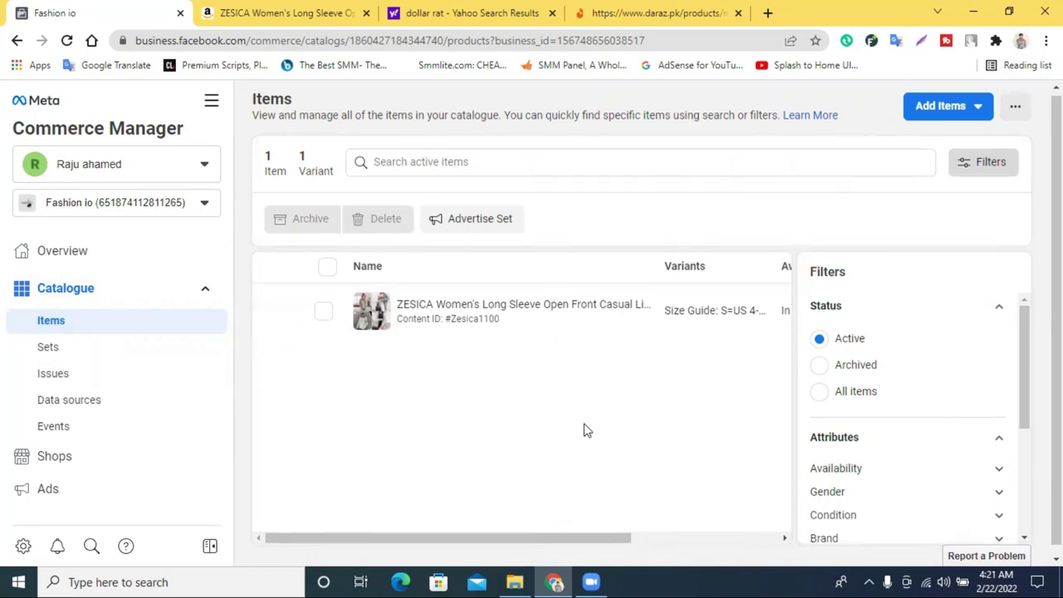
{"action": "scroll", "coordinate": [583, 429], "scroll_direction": "down", "scroll_amount": 1}
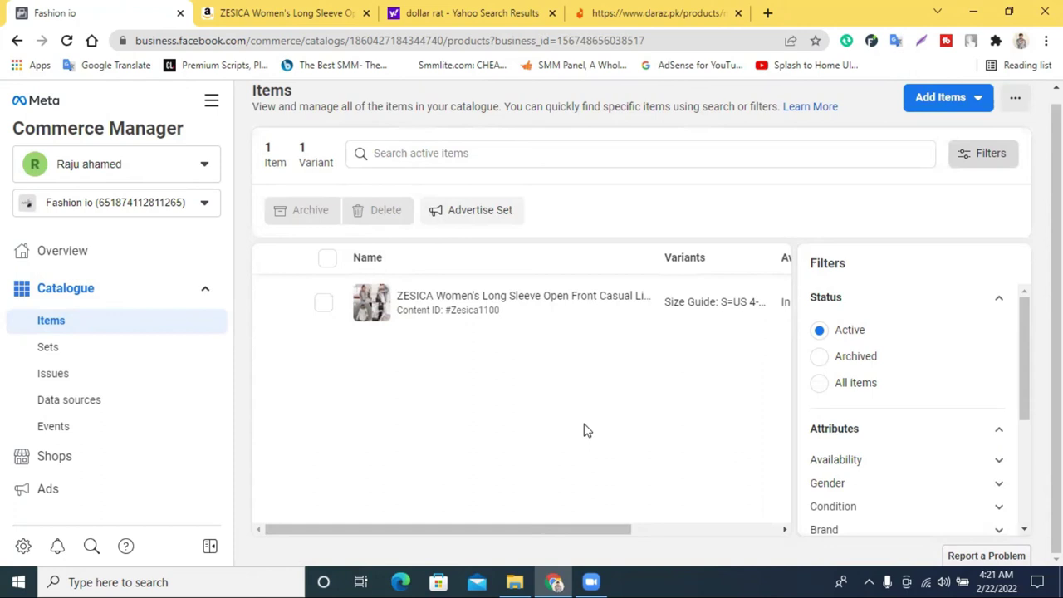
{"action": "mouse_move", "coordinate": [601, 535]}
{"action": "left_mouse_down"}
{"action": "mouse_move", "coordinate": [765, 533]}
{"action": "mouse_move", "coordinate": [618, 531]}
{"action": "left_mouse_up"}
{"action": "scroll", "coordinate": [496, 423], "scroll_direction": "up", "scroll_amount": 1}
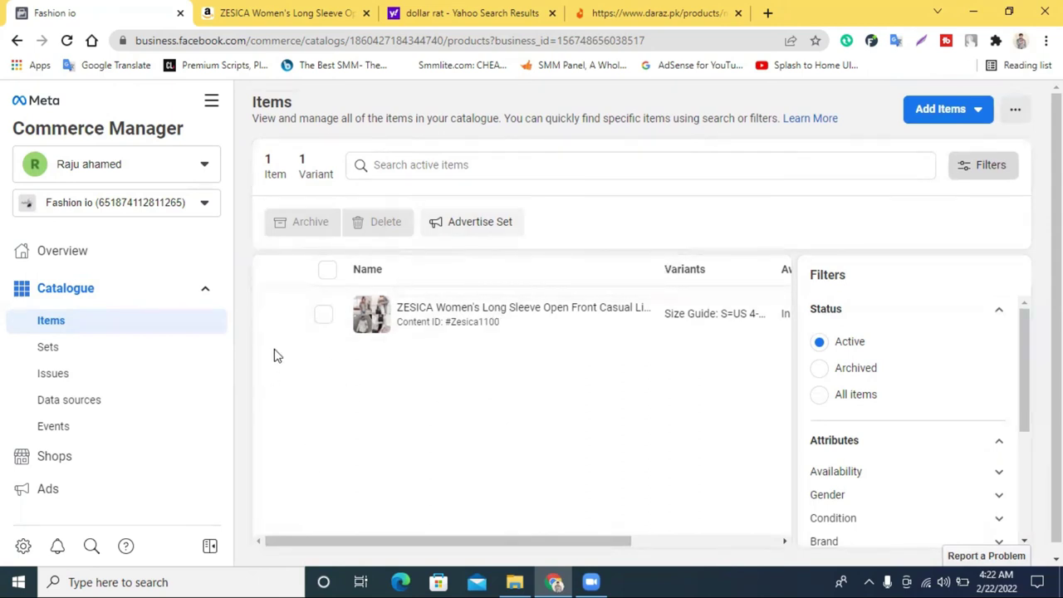
{"action": "left_click", "coordinate": [116, 352]}
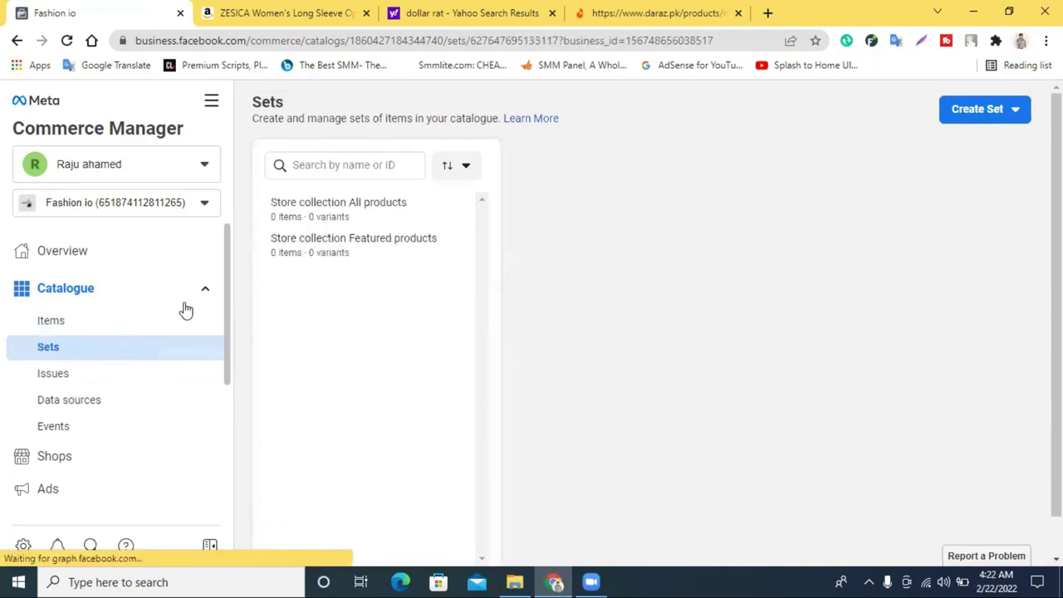